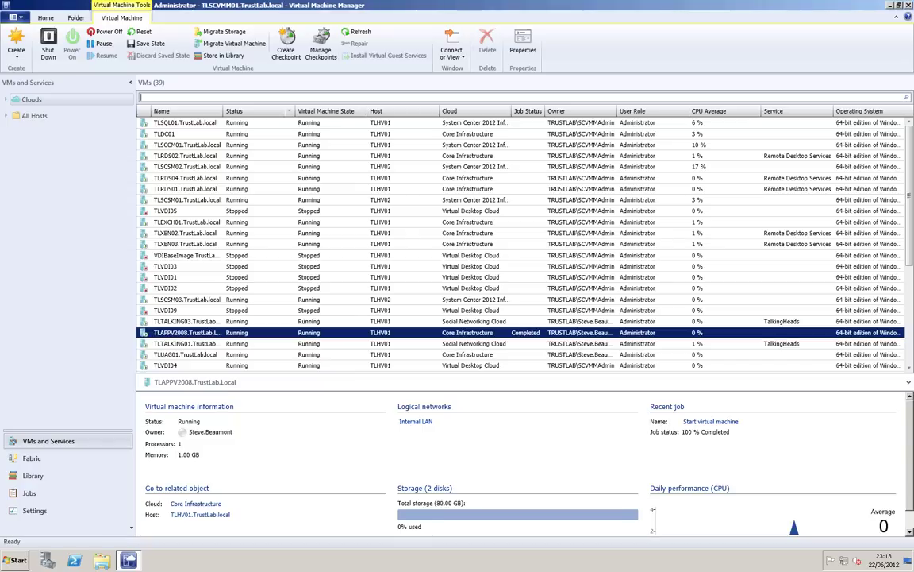
- Connect to the TLAPPV2008 virtual machine via console and show its session in full screen
left_click(451, 46)
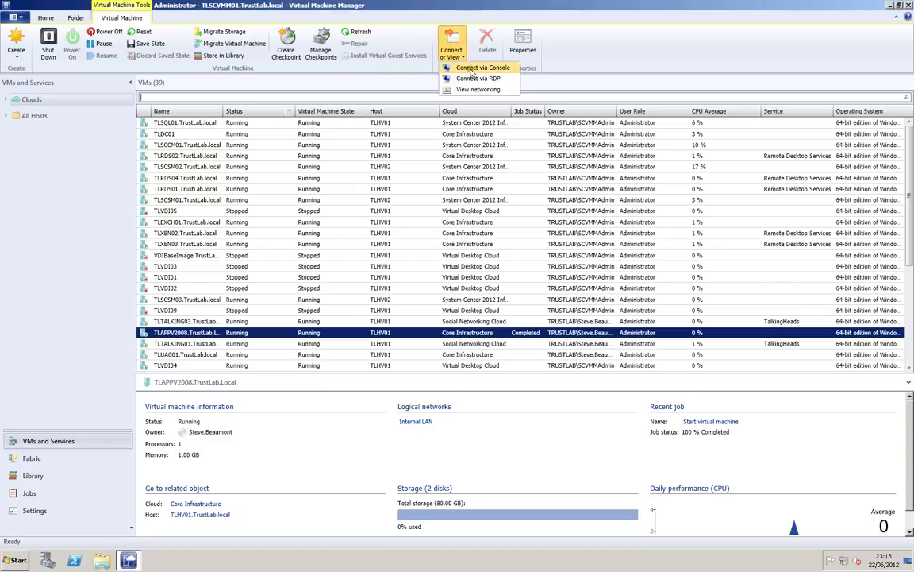
left_click(469, 69)
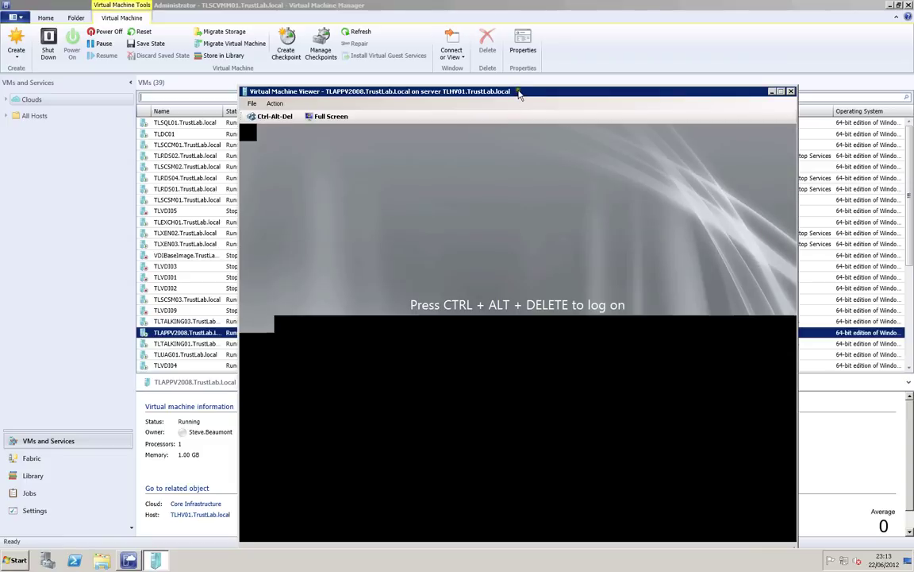
left_click(324, 118)
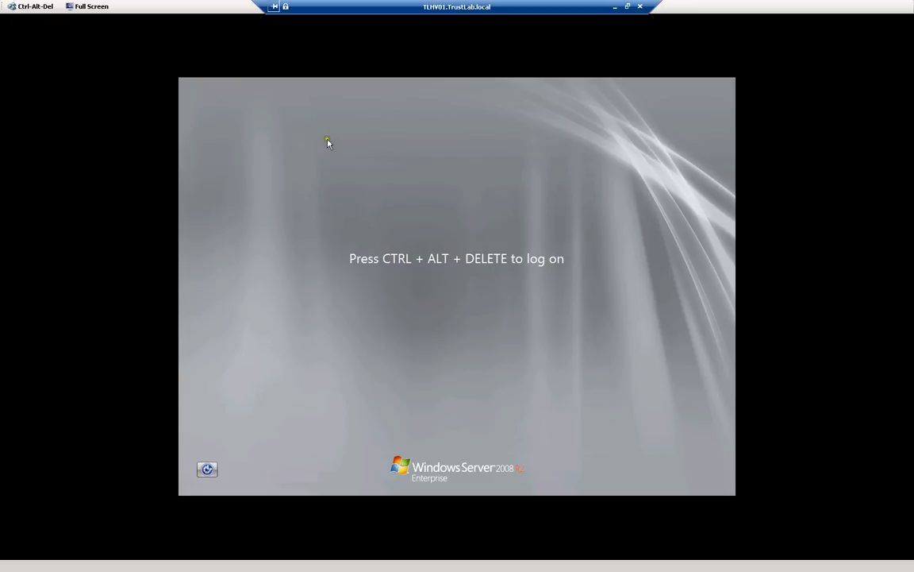
- Log on to the virtual machine's Windows Server session as Administrator with the account password
left_click(34, 6)
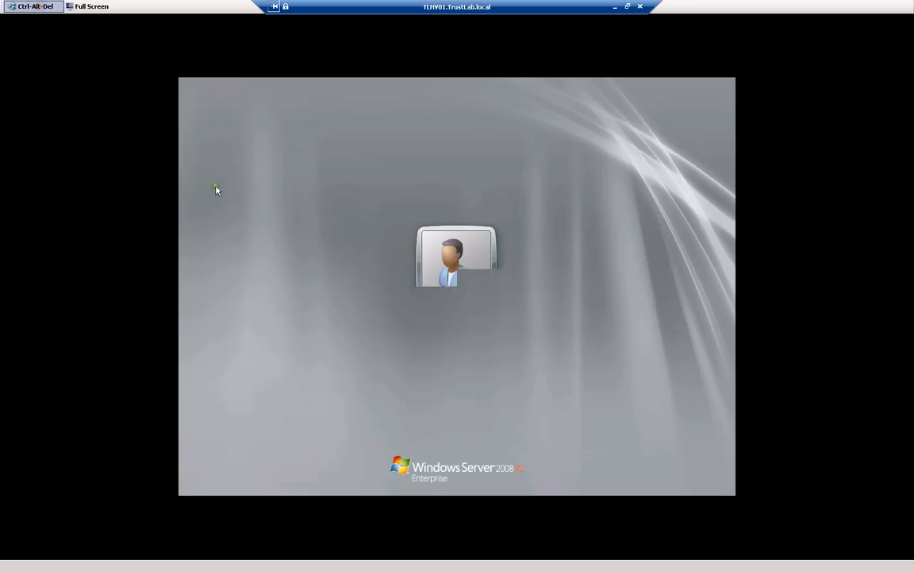
type("•••••••")
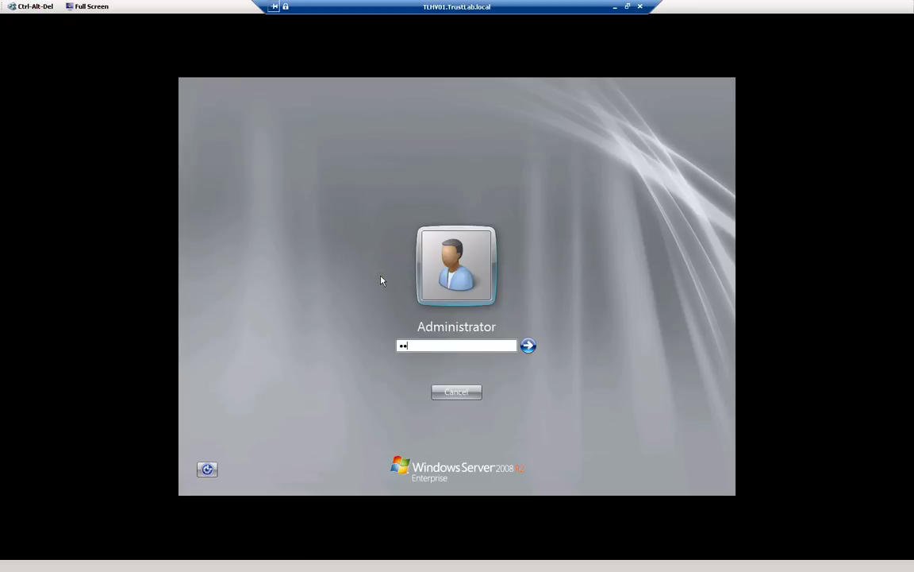
key("Return")
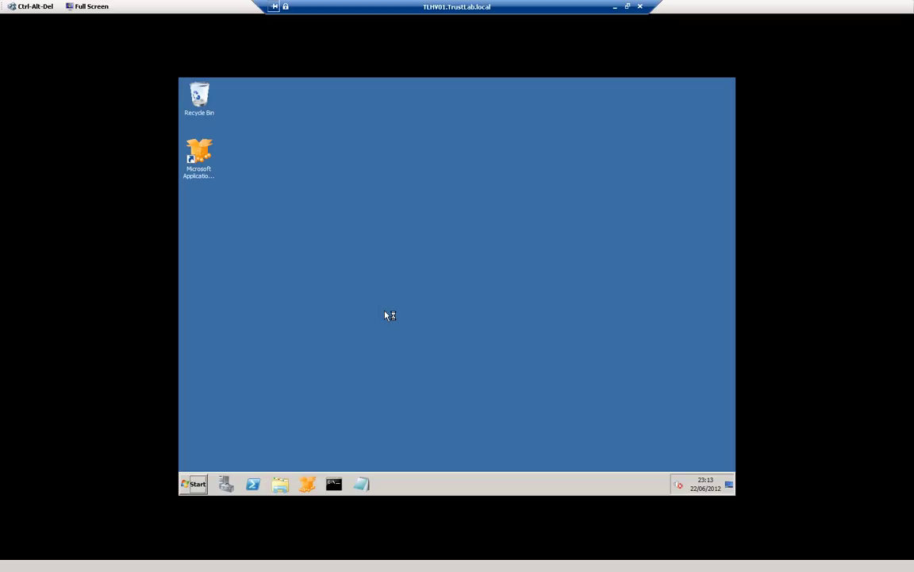
- Review the installed programs in Programs and Features, then close the window and dismiss the password expiry notification
left_click(195, 484)
left_click(354, 348)
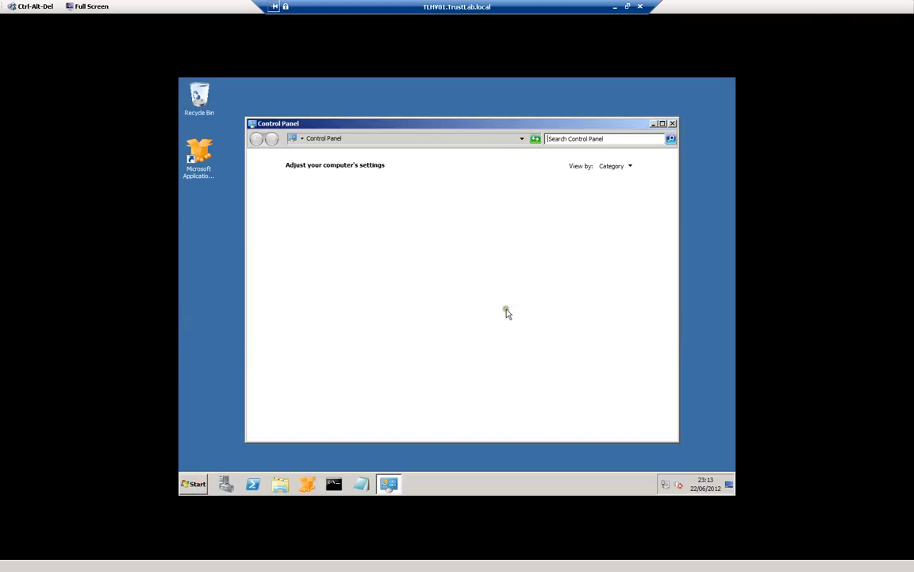
left_click(356, 294)
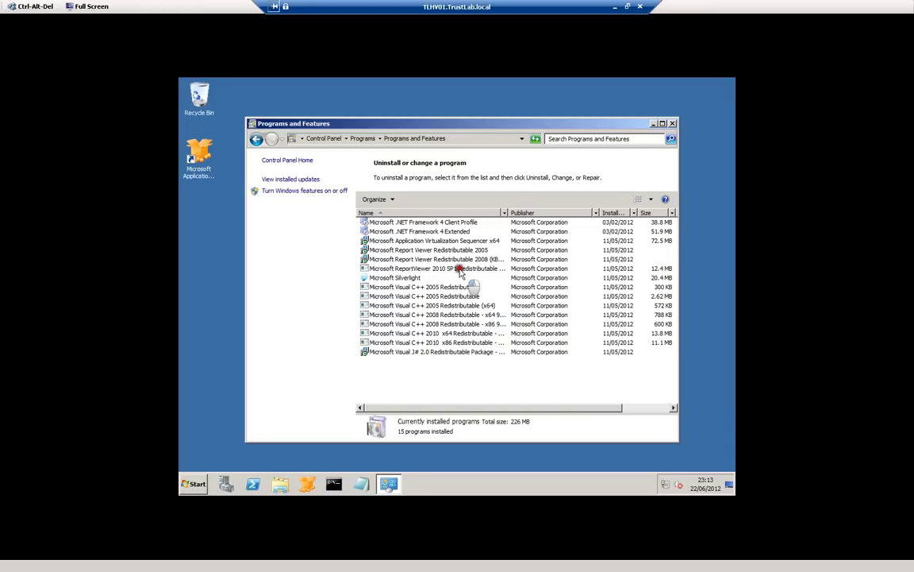
left_click(424, 270)
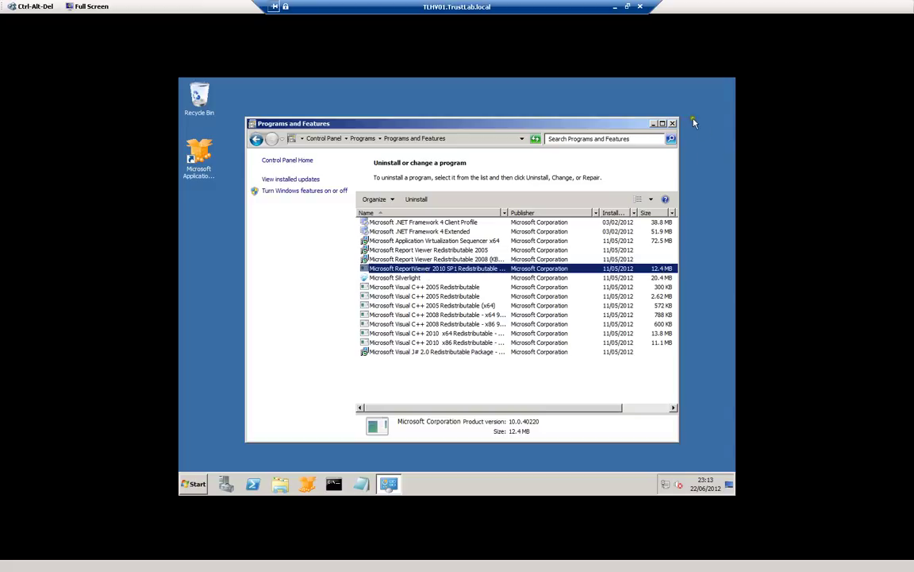
left_click(674, 124)
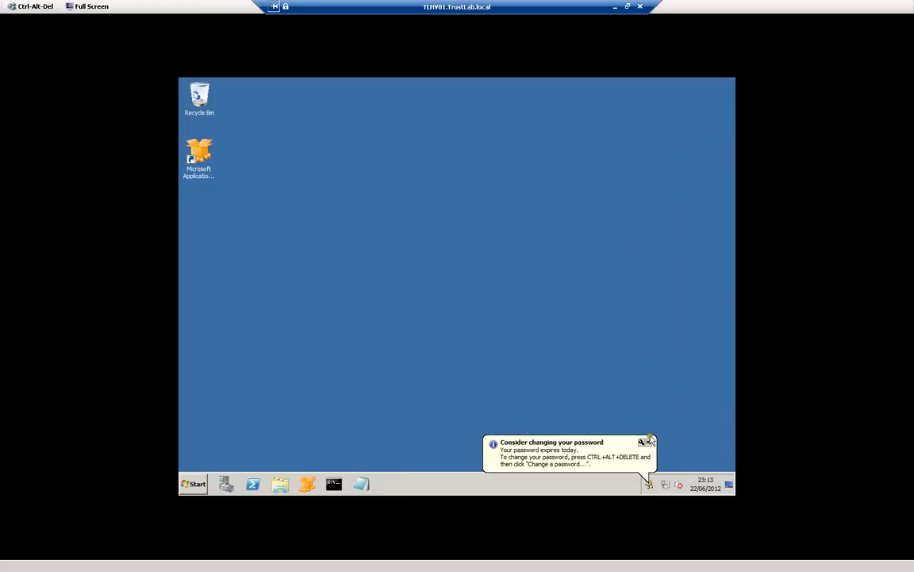
left_click(646, 441)
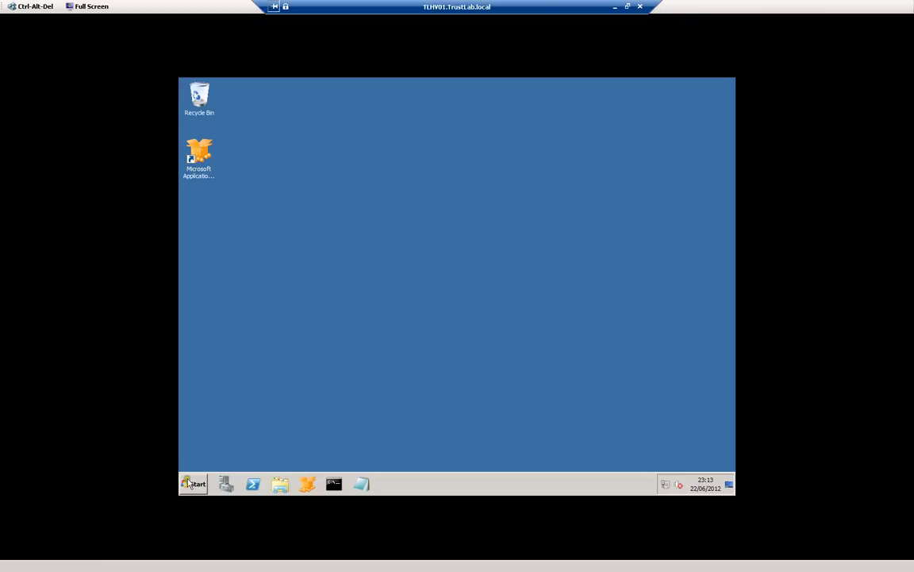
- Open the Applications folder of the network share \\TLSCVMM01\DeploymentShare$ in Windows Explorer
left_click(290, 486)
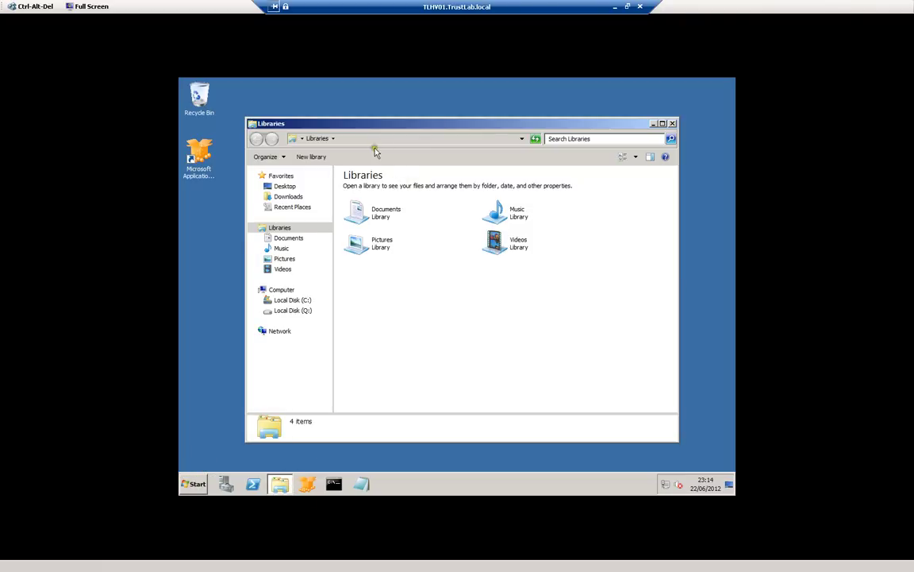
left_click(371, 141)
type("\\\\Tr")
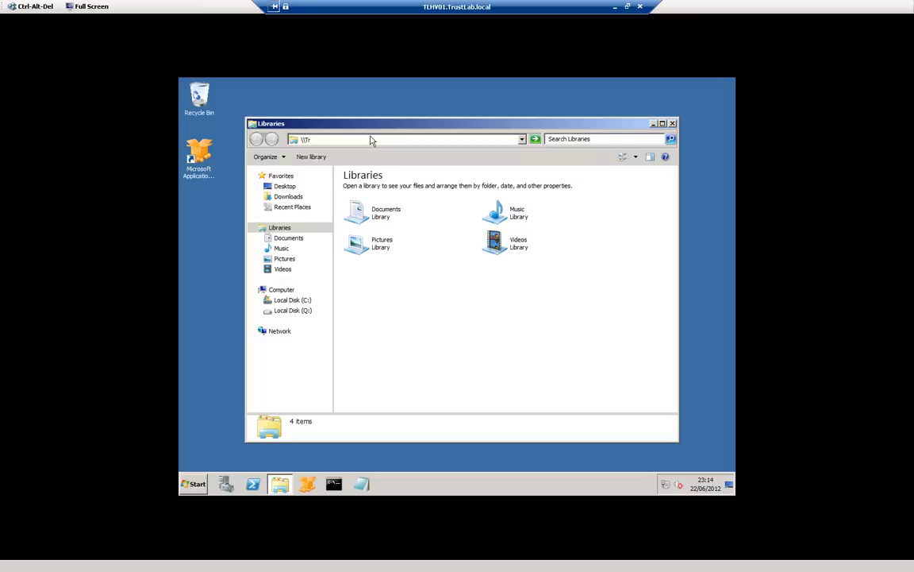
key("BackSpace")
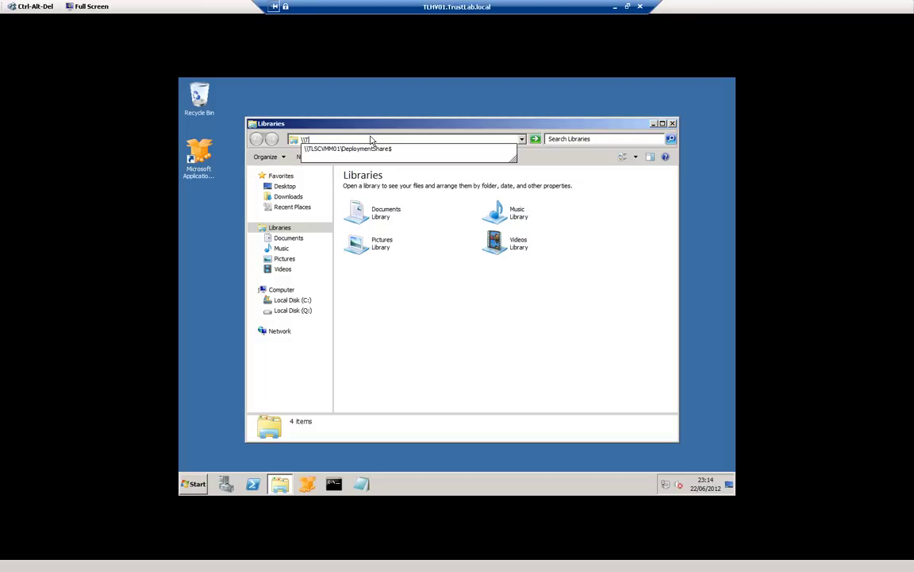
left_click(371, 148)
double_click(359, 201)
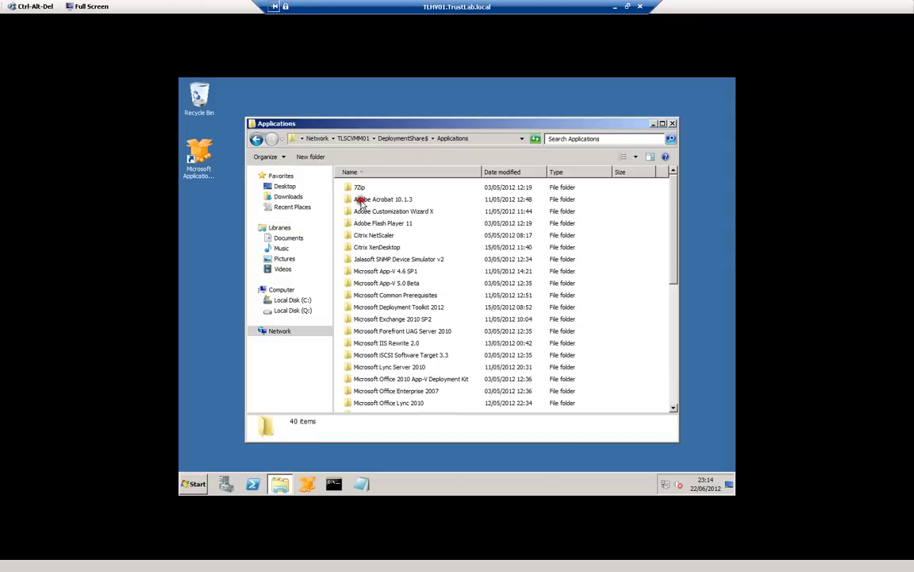
- Open the SQLAMO folder inside the Prerequisites folder of Microsoft System Center 2012
left_click_drag(674, 224, 669, 383)
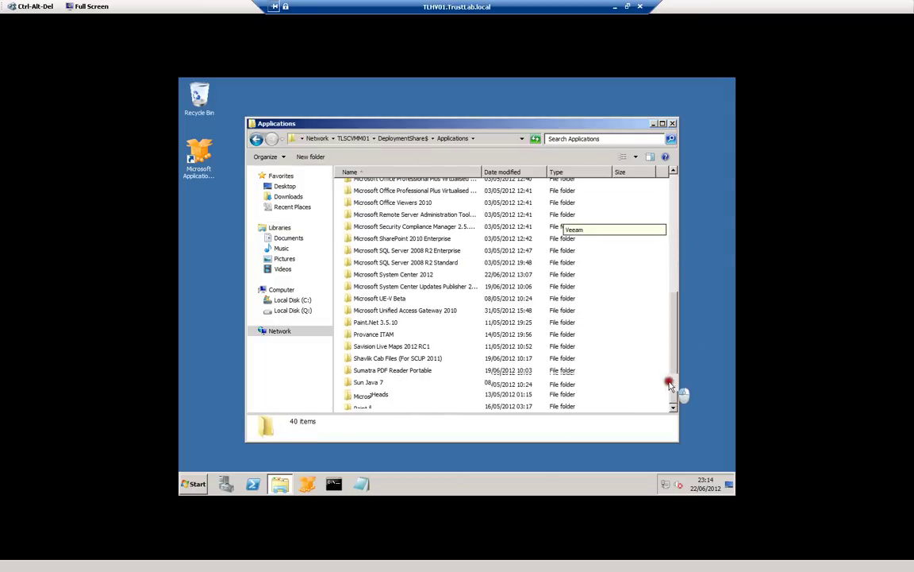
double_click(393, 274)
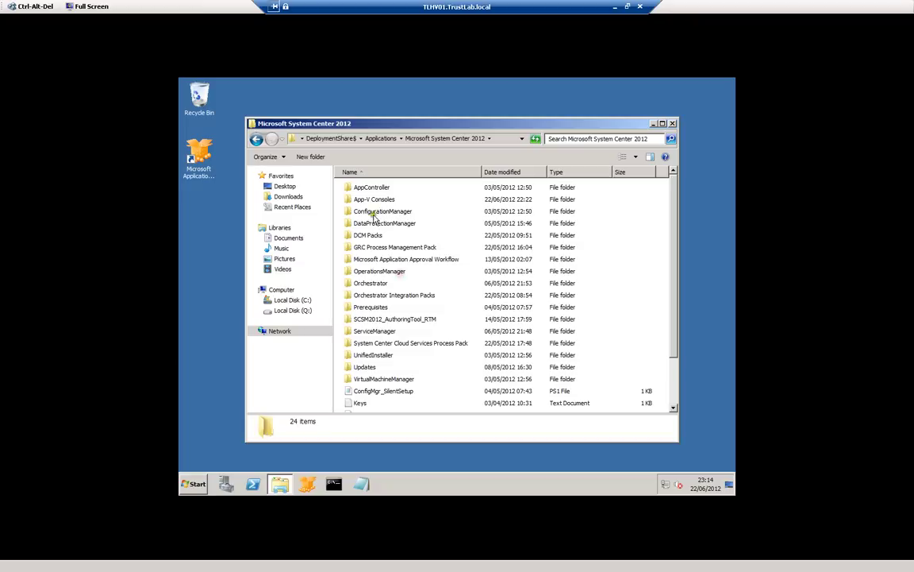
double_click(371, 307)
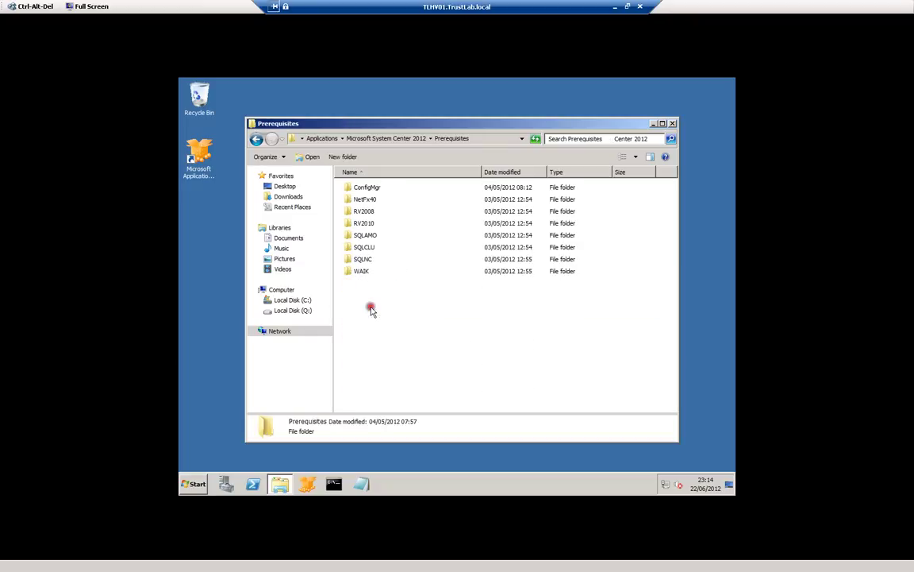
double_click(367, 236)
- Install SQL Server 2008 R2 Analysis Management Objects from the SQLSERVER2008_ASAMO10 package, accepting the license terms
left_click(366, 190)
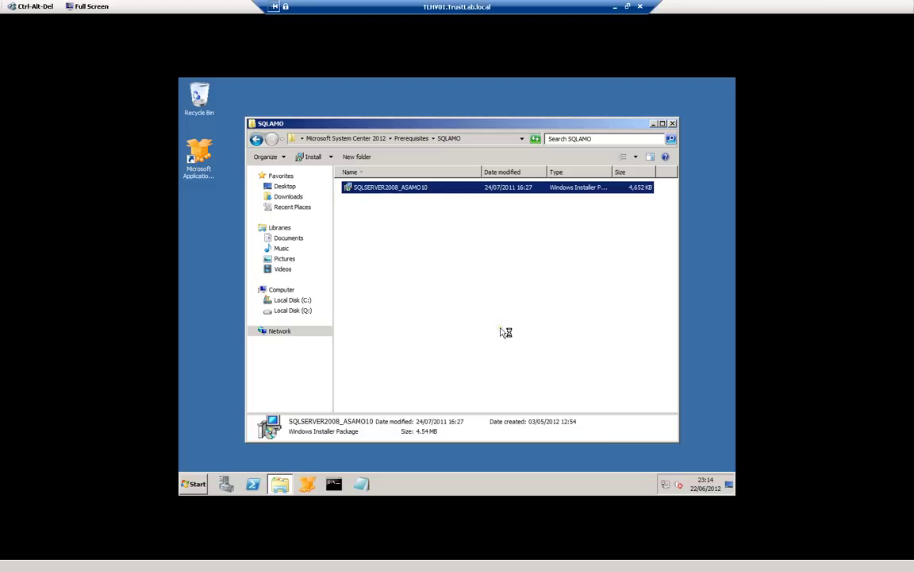
left_click(491, 289)
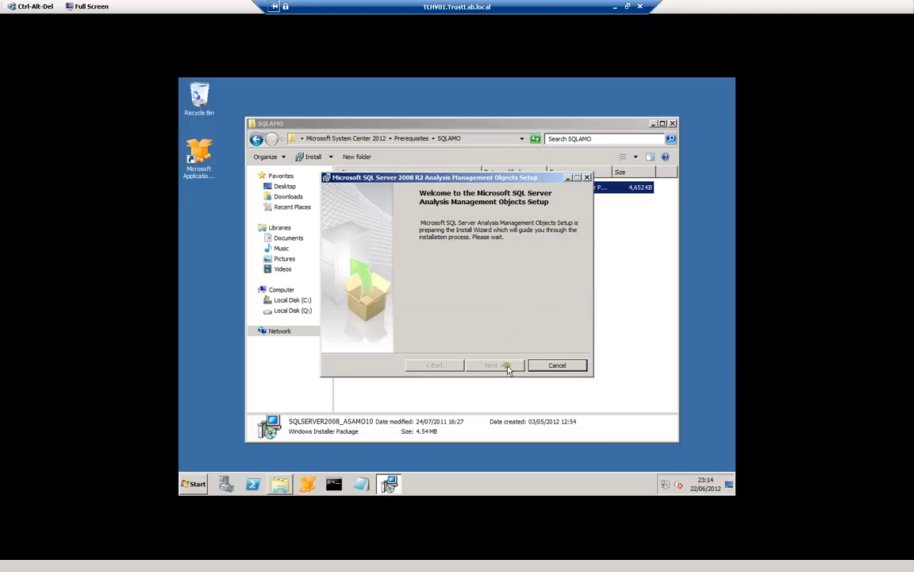
left_click(507, 366)
left_click(432, 326)
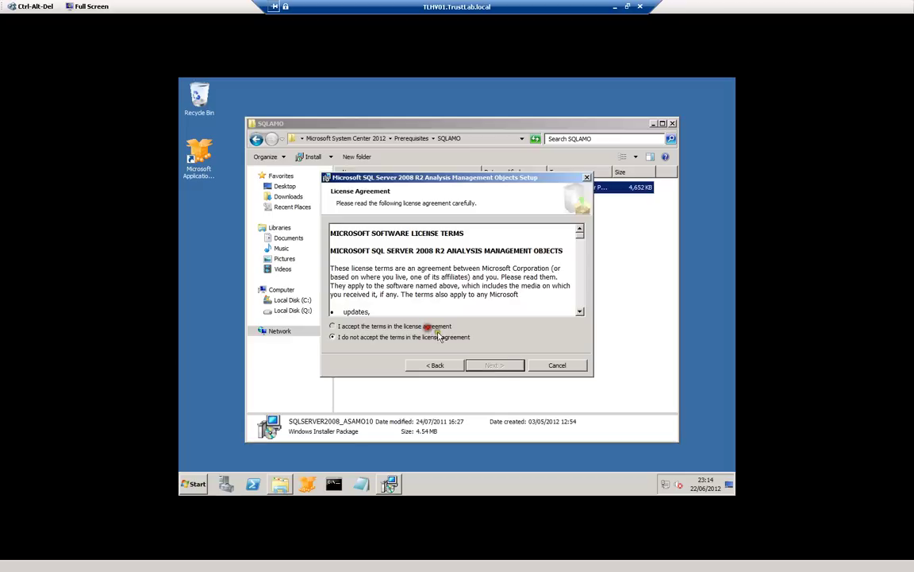
left_click(505, 367)
left_click(505, 366)
left_click(504, 366)
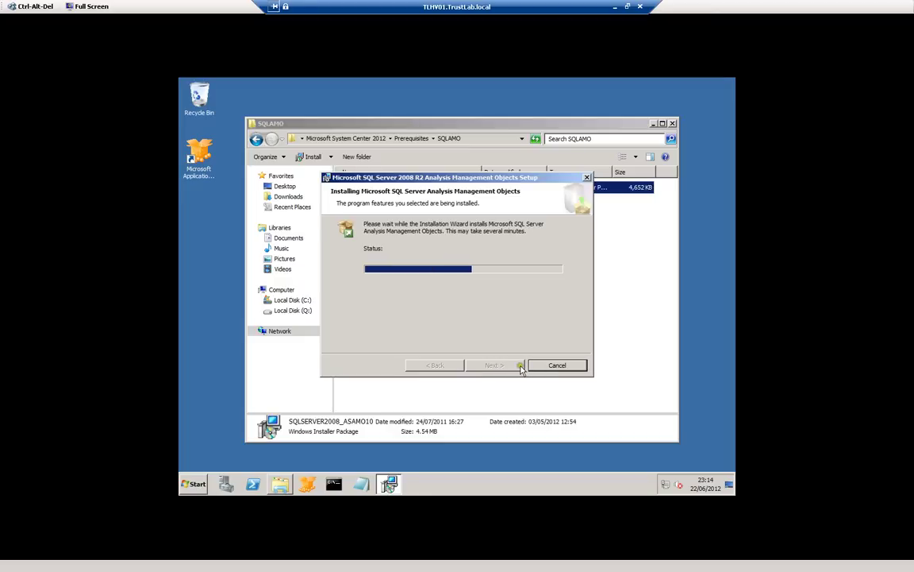
left_click(516, 367)
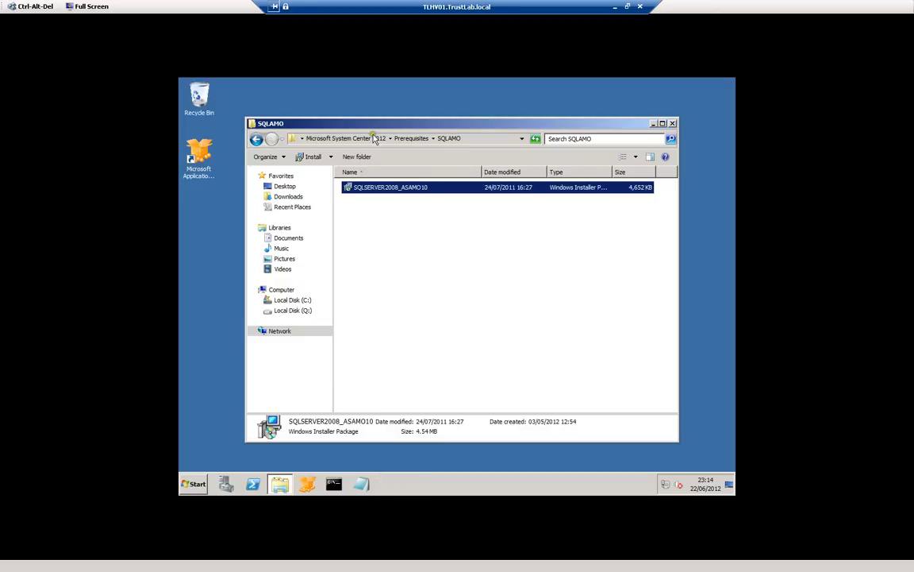
- Return to the Microsoft System Center 2012 folder and bring its remaining files into view
left_click(373, 139)
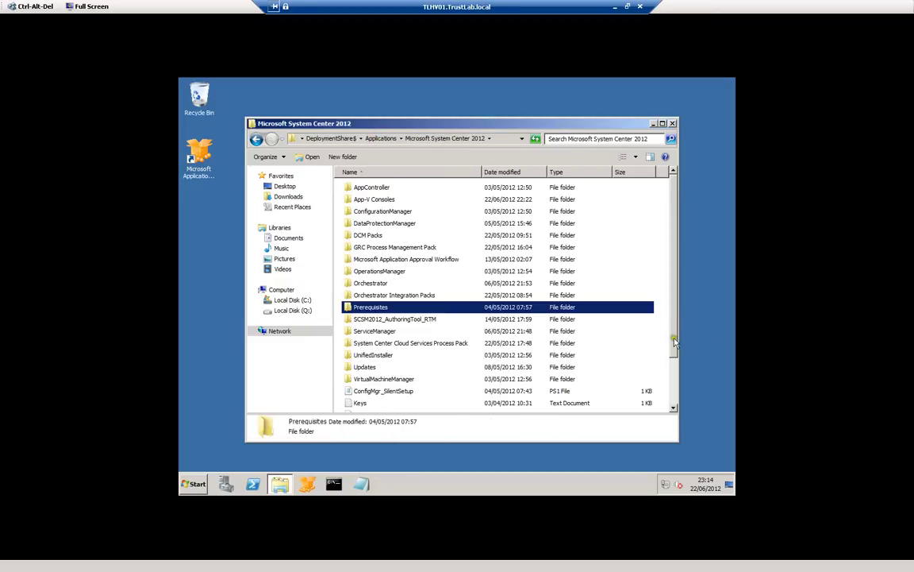
scroll(673, 373, "down", 1)
scroll(674, 373, "down", 1)
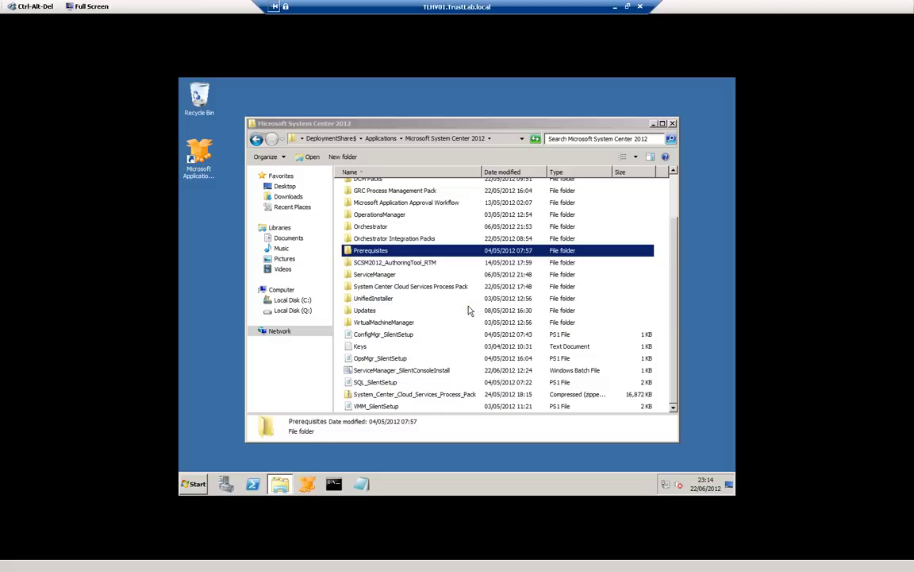
- Start a new virtual application package in the App-V Sequencer using Create Package, Standard Application and a custom installation
left_click(364, 251)
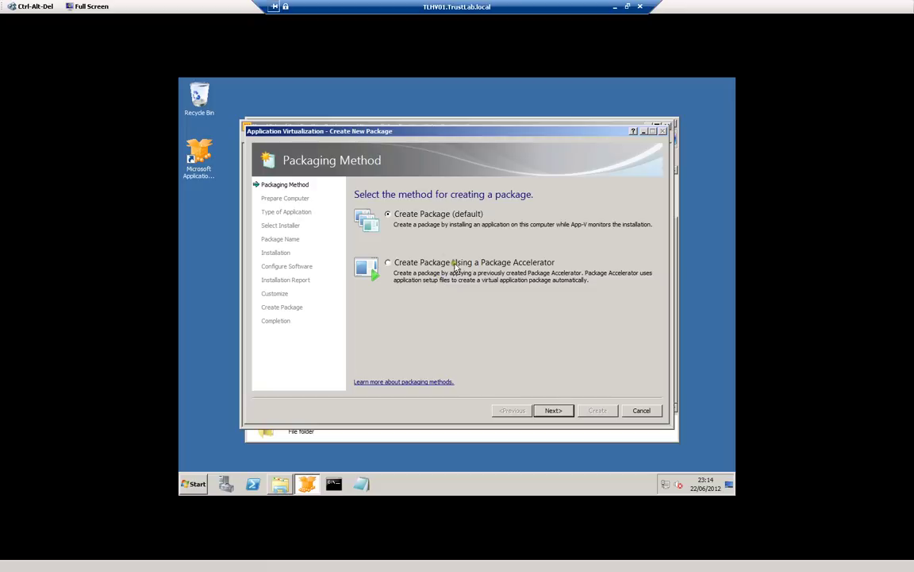
left_click(553, 410)
left_click(555, 410)
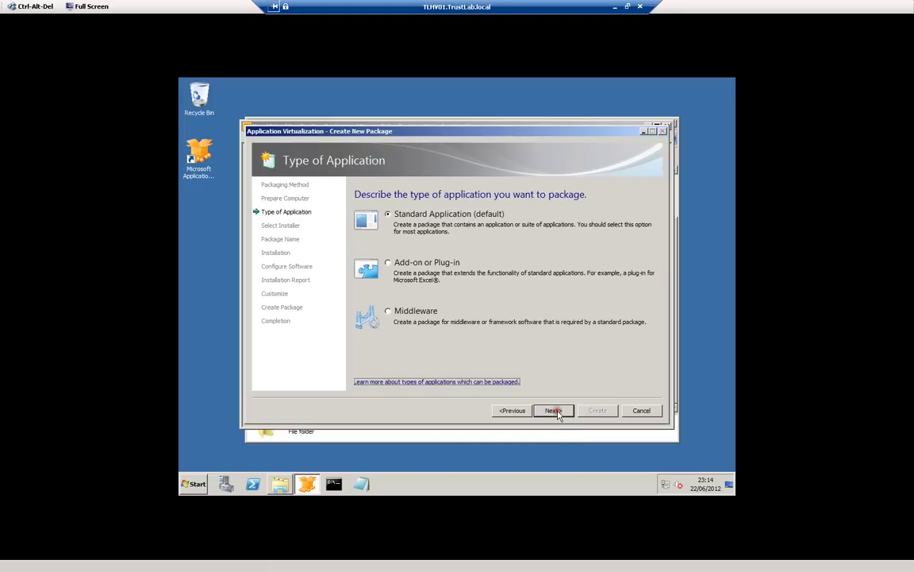
left_click(555, 411)
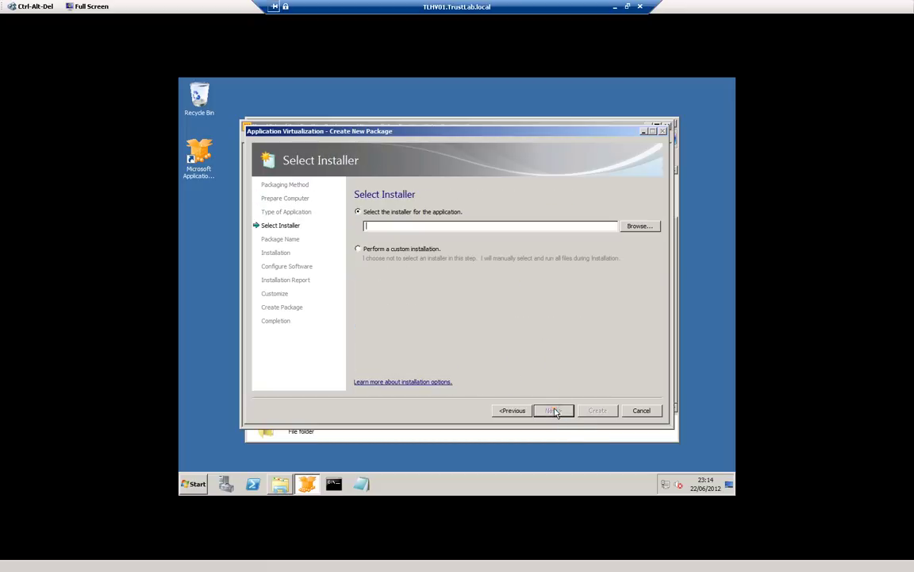
left_click(390, 249)
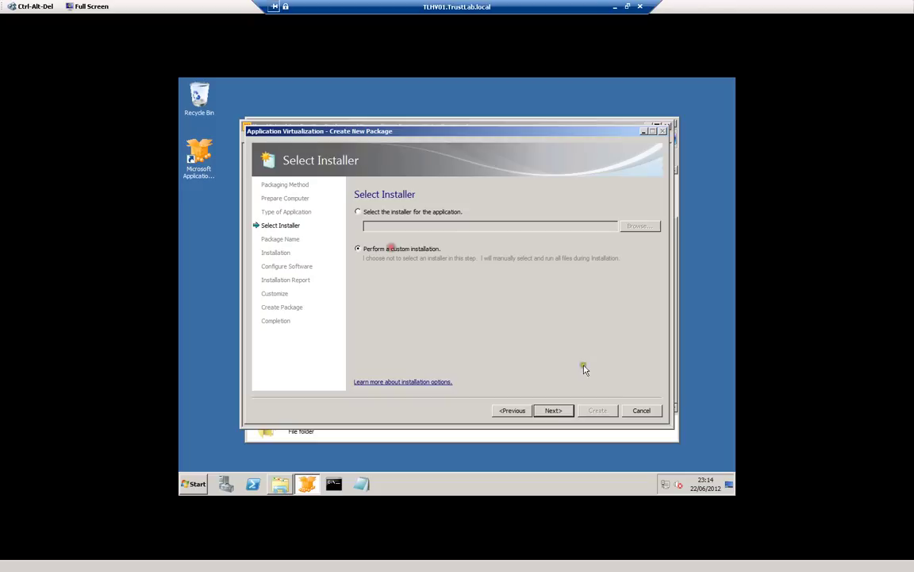
left_click(553, 411)
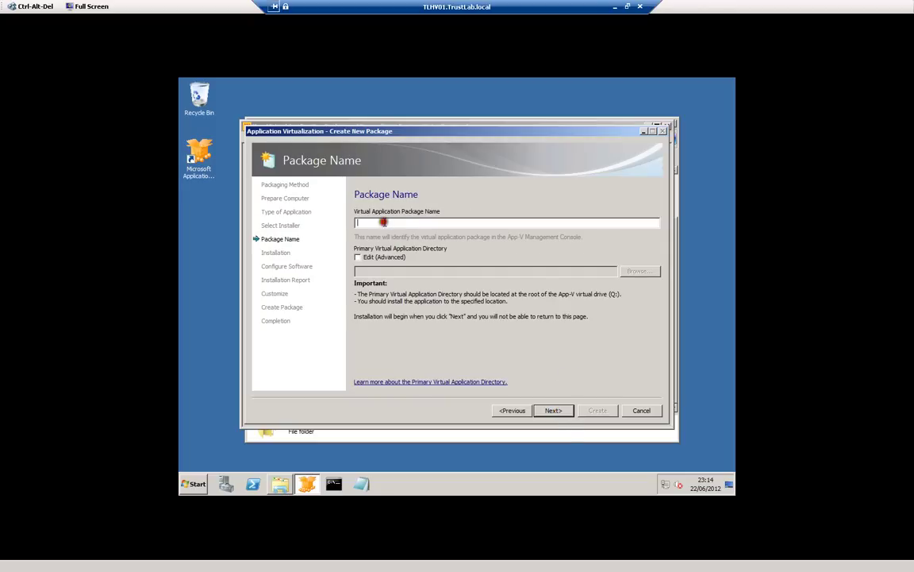
- Name the package System Center 2012 Service Manager Console, set its primary virtual application directory to Q:\SCSM2012.001, and proceed to installation
type("System Center 2012 ")
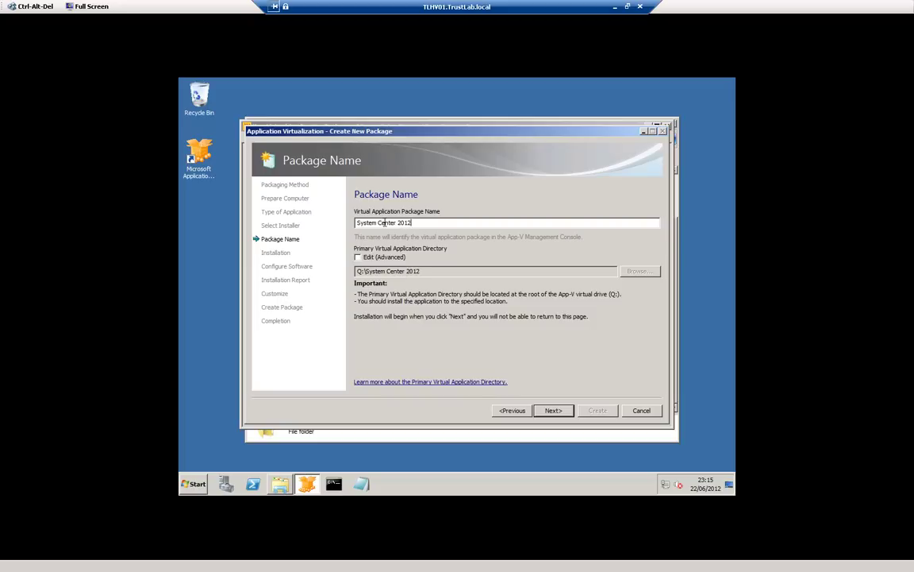
type("Service Manager Console")
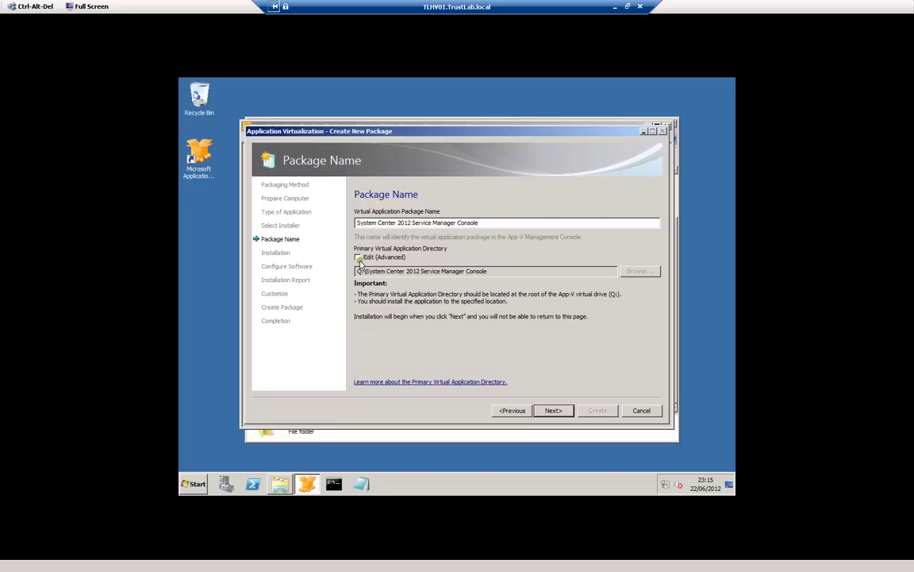
left_click(357, 257)
left_click_drag(366, 271, 521, 272)
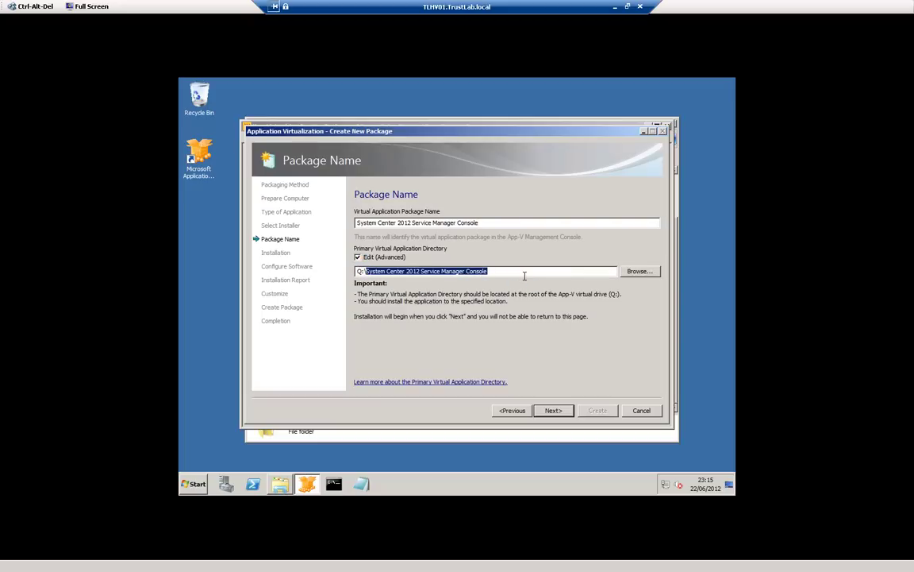
type("SCSM2012.001")
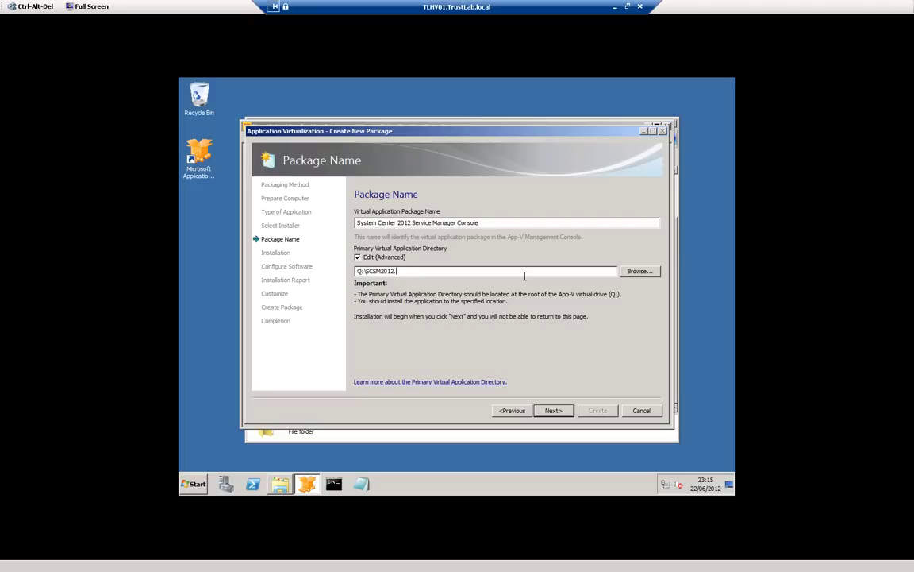
left_click(555, 410)
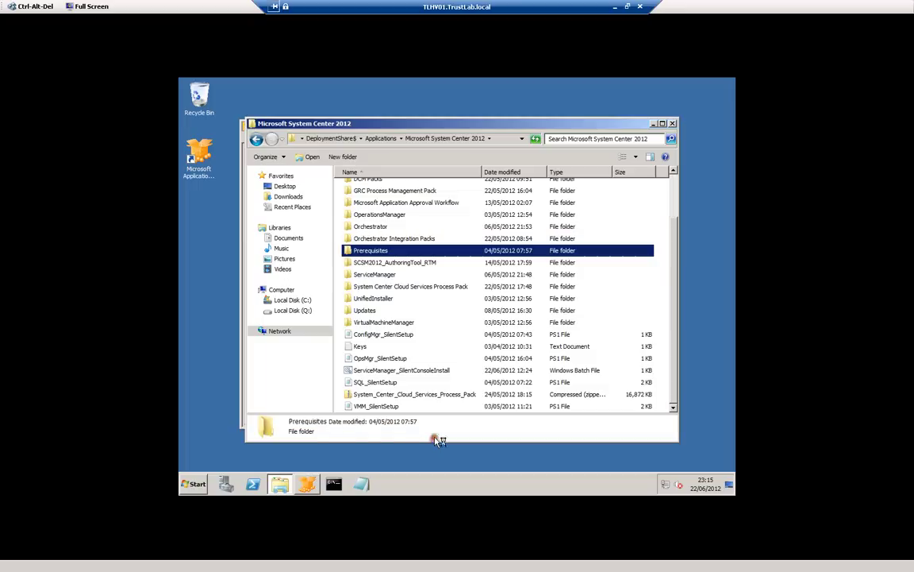
- Open the ServiceManager_SilentConsoleInstall batch file for editing, examine its setup command and switches, and close it
left_click(393, 371)
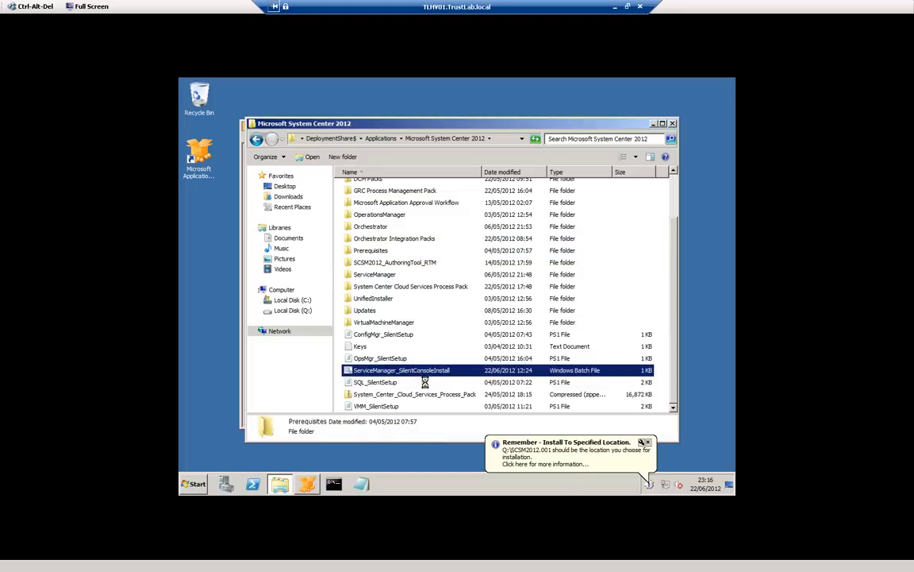
right_click(389, 370)
left_click(407, 231)
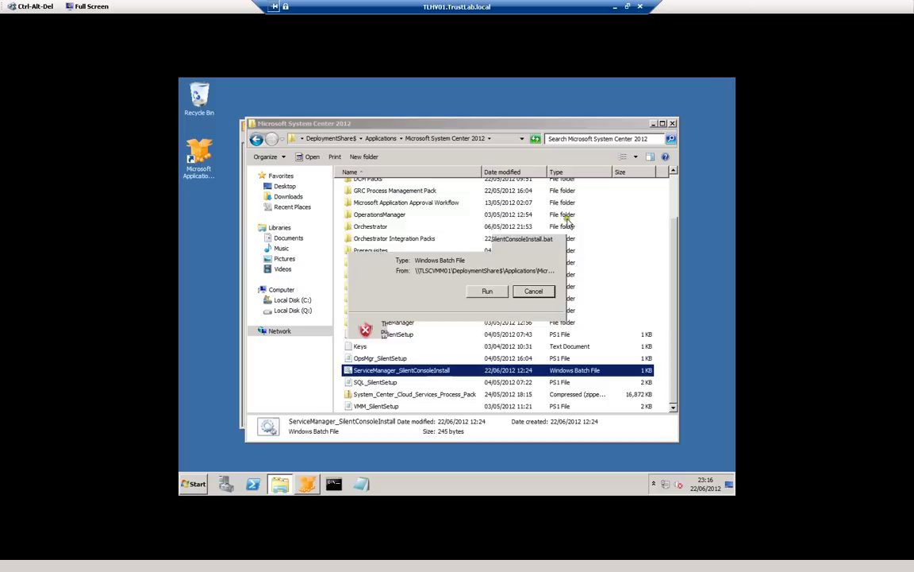
left_click(489, 292)
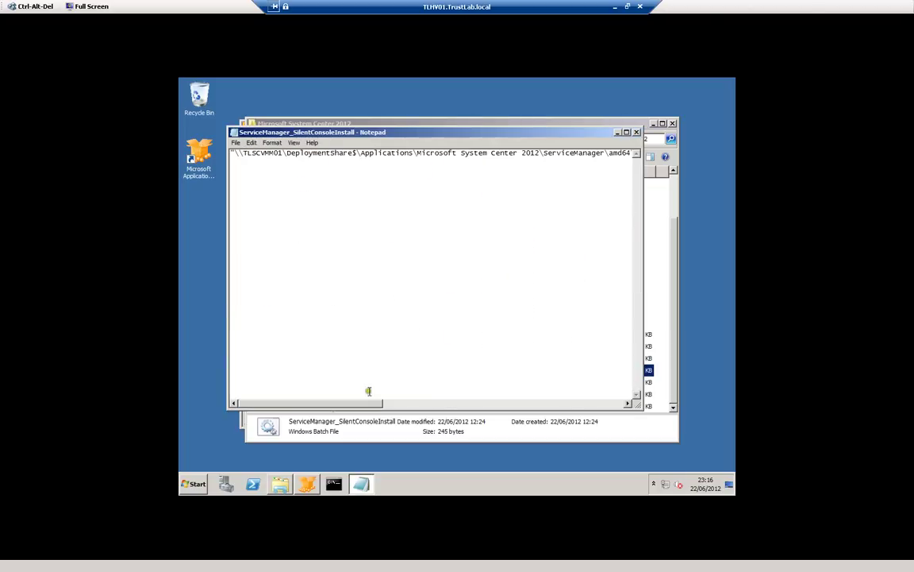
left_click_drag(364, 404, 508, 401)
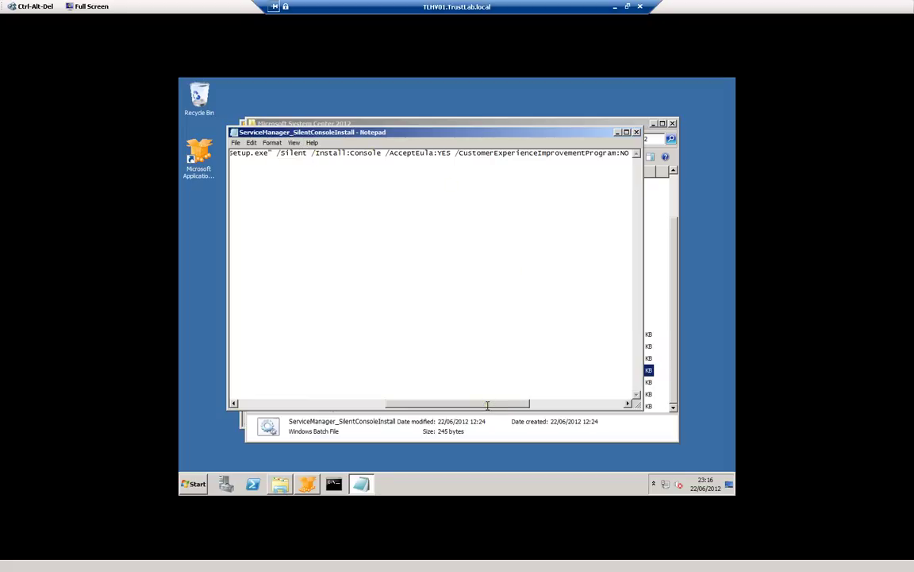
left_click_drag(488, 405, 595, 402)
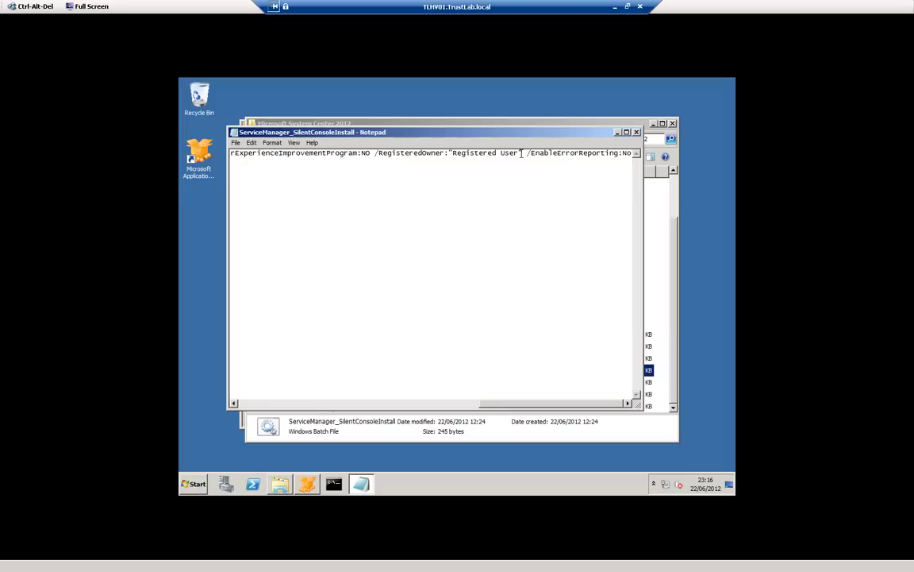
left_click(636, 132)
- Run the ServiceManager_SilentConsoleInstall batch file from the Microsoft System Center 2012 folder, accepting the security warning
left_click(307, 483)
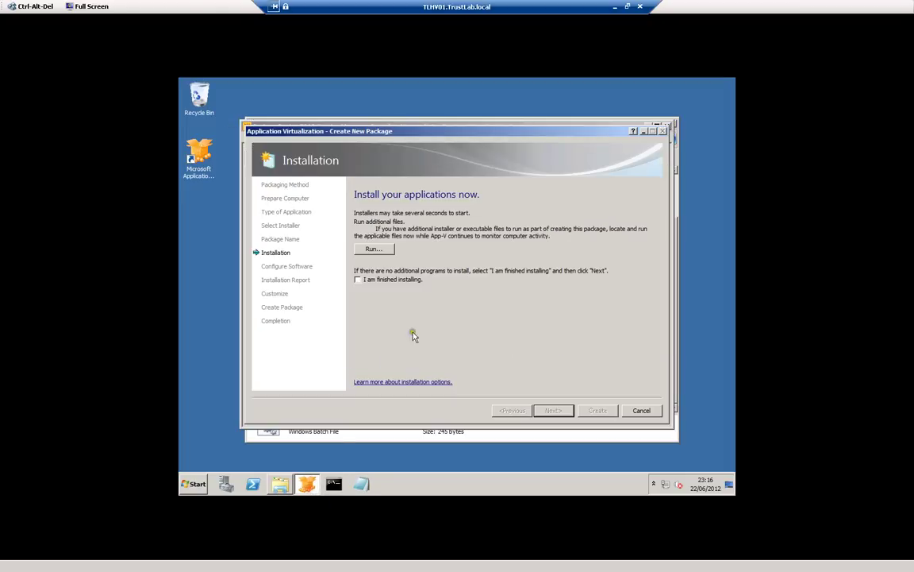
left_click(467, 432)
double_click(376, 370)
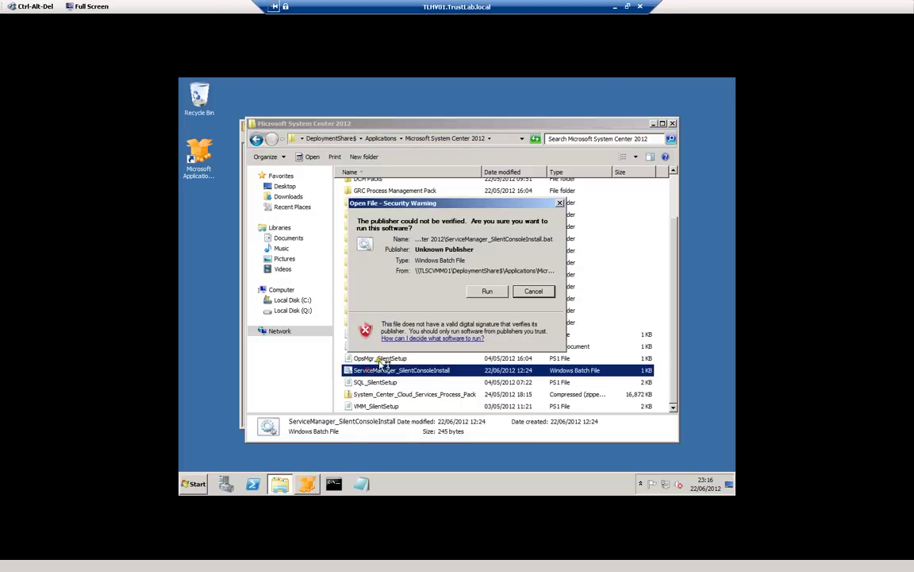
left_click(483, 293)
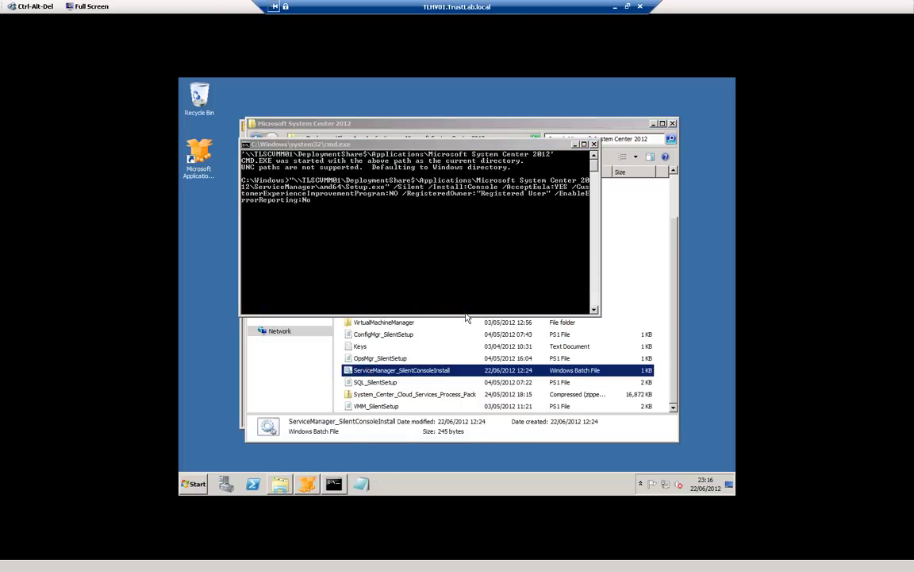
left_click(419, 148)
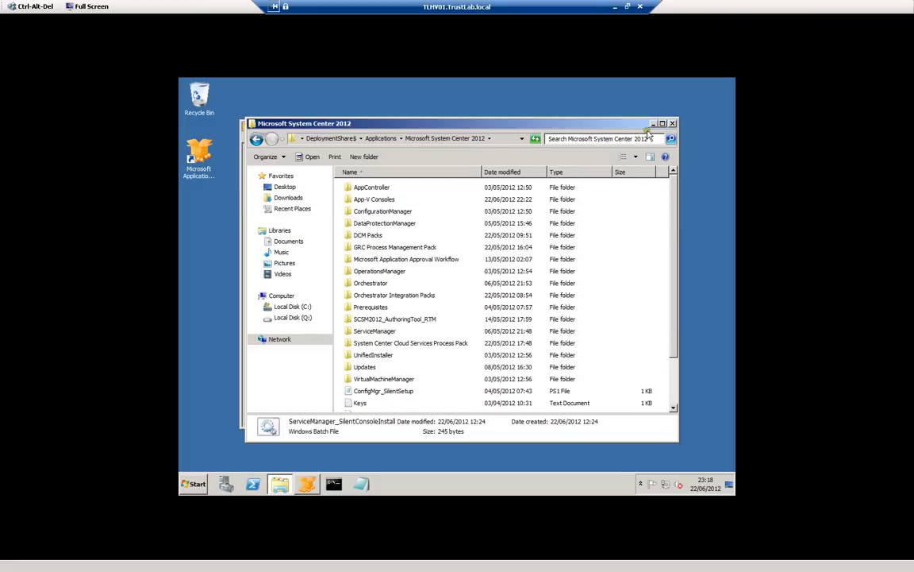
- Close the Microsoft System Center 2012 folder and mark the package's installation phase as finished, continuing to software configuration
left_click(673, 124)
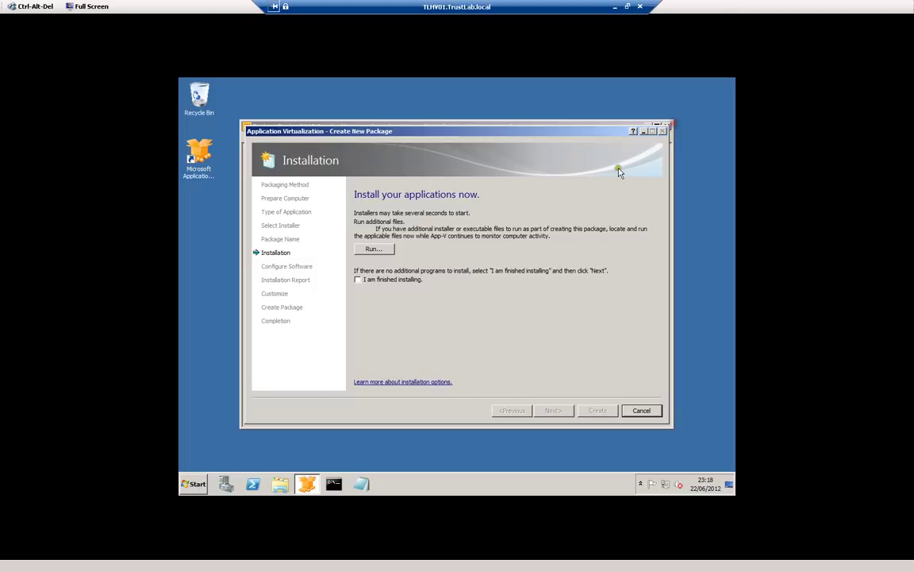
left_click(358, 279)
left_click(555, 410)
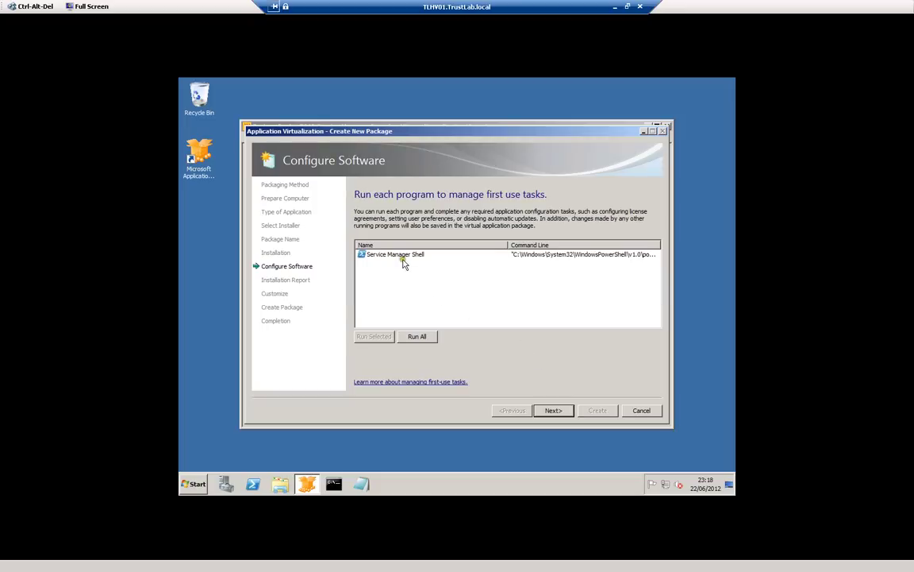
- Launch the Service Manager Console once, cancel its server connection, and continue the package wizard to the installation report
left_click(407, 258)
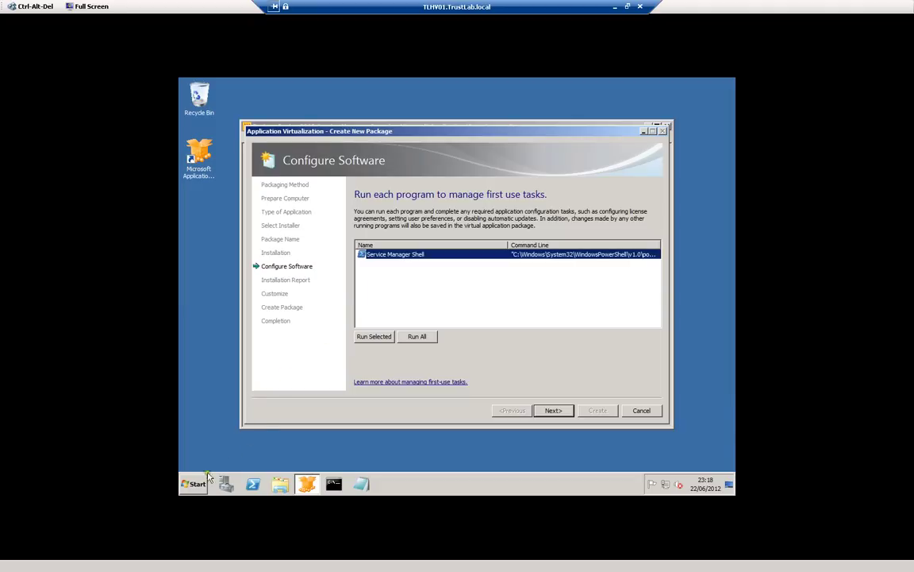
key("super")
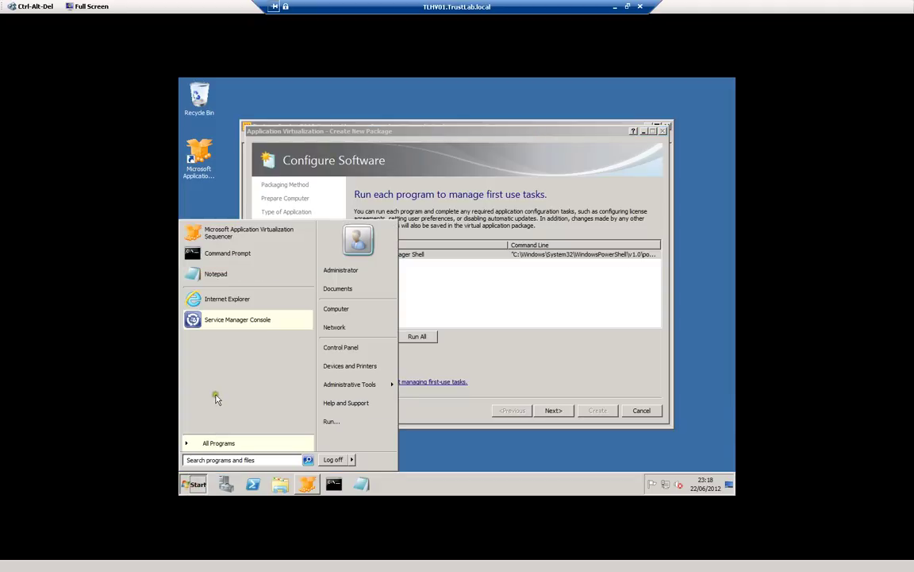
left_click(230, 322)
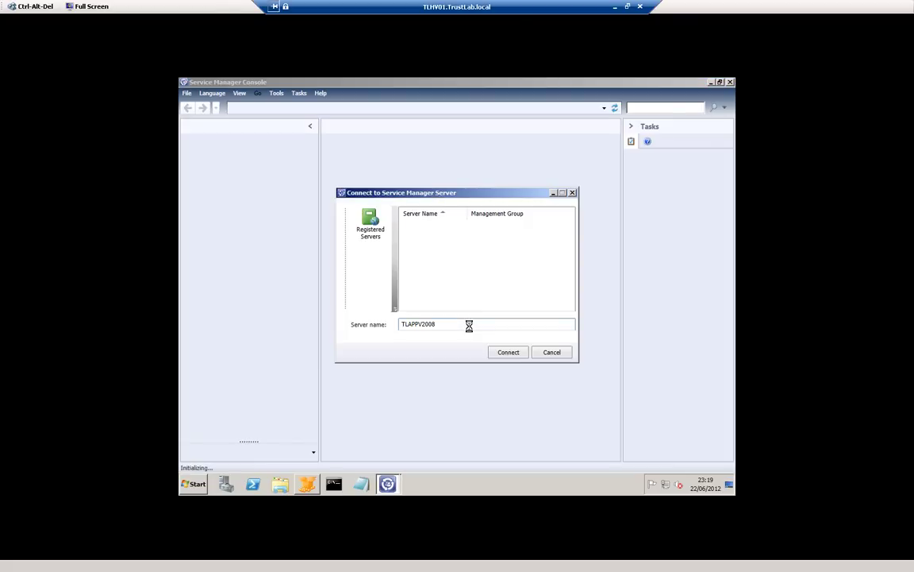
left_click(559, 356)
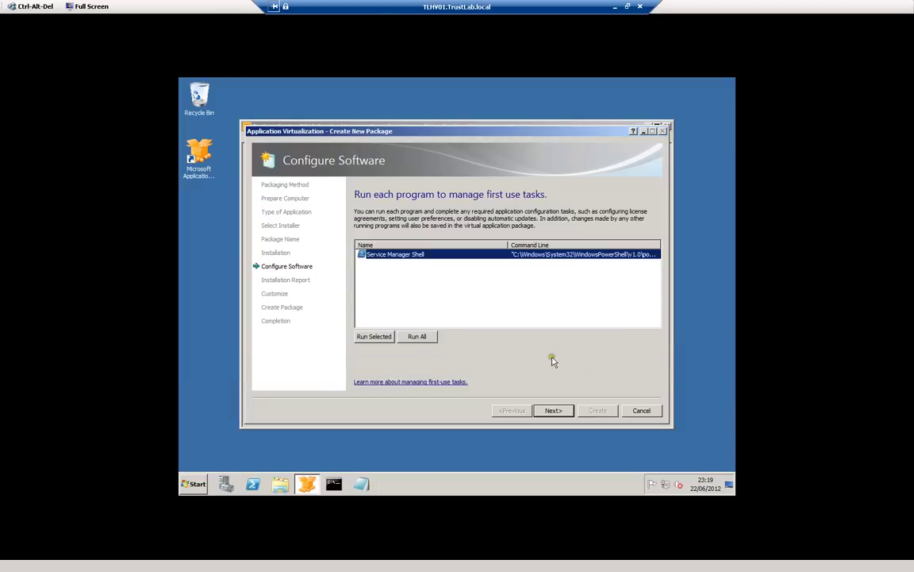
left_click(559, 411)
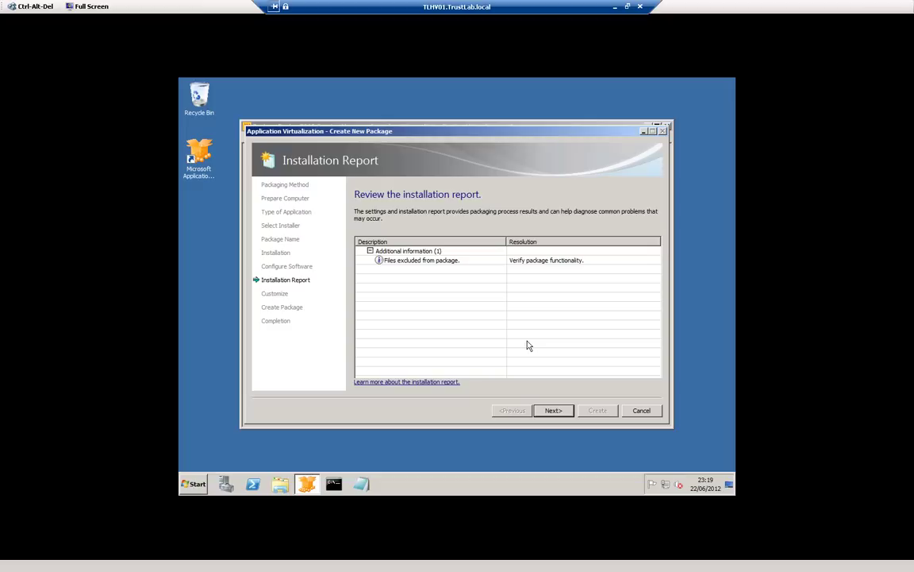
- Review the report's details on files excluded from the package, and choose to customize the package, continuing to shortcut editing
left_click(432, 263)
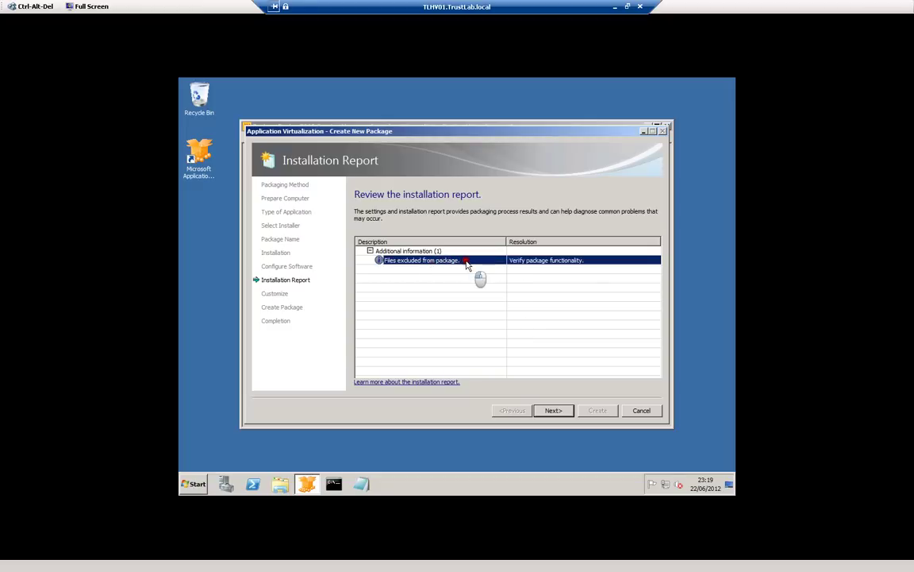
double_click(468, 262)
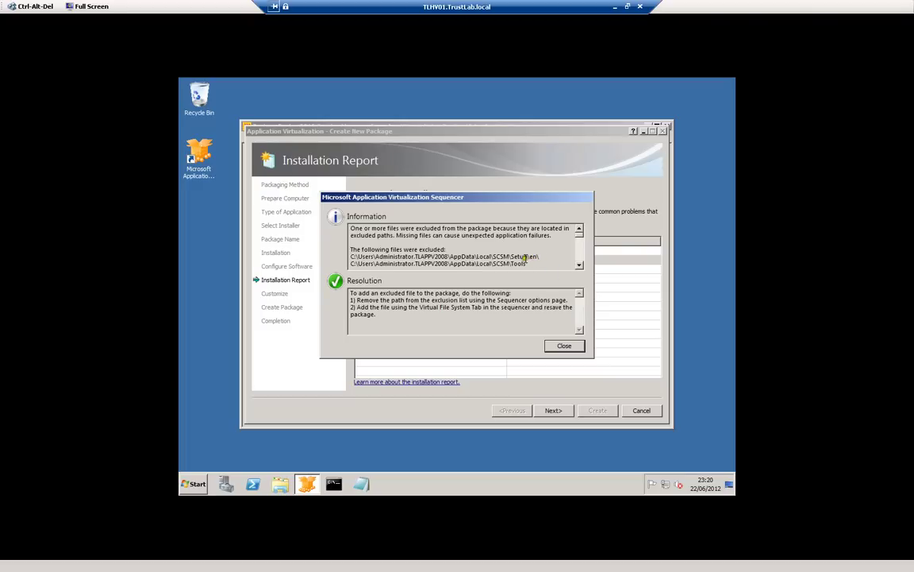
scroll(495, 254, "down", 5)
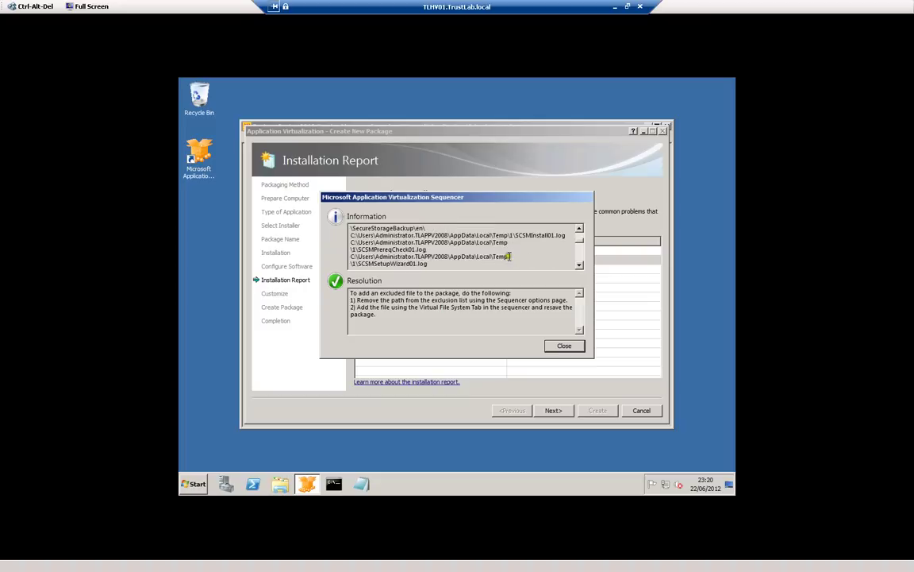
left_click(564, 345)
left_click(559, 410)
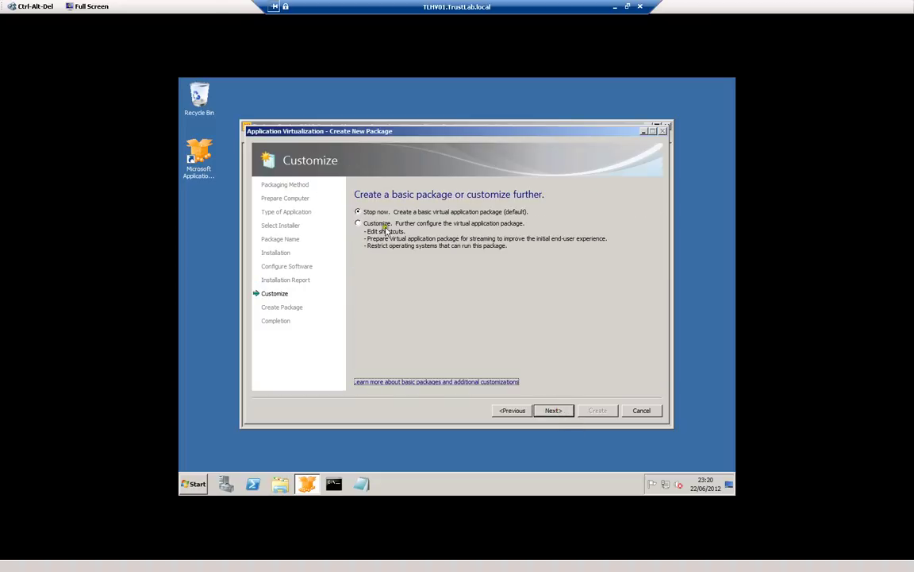
left_click(381, 225)
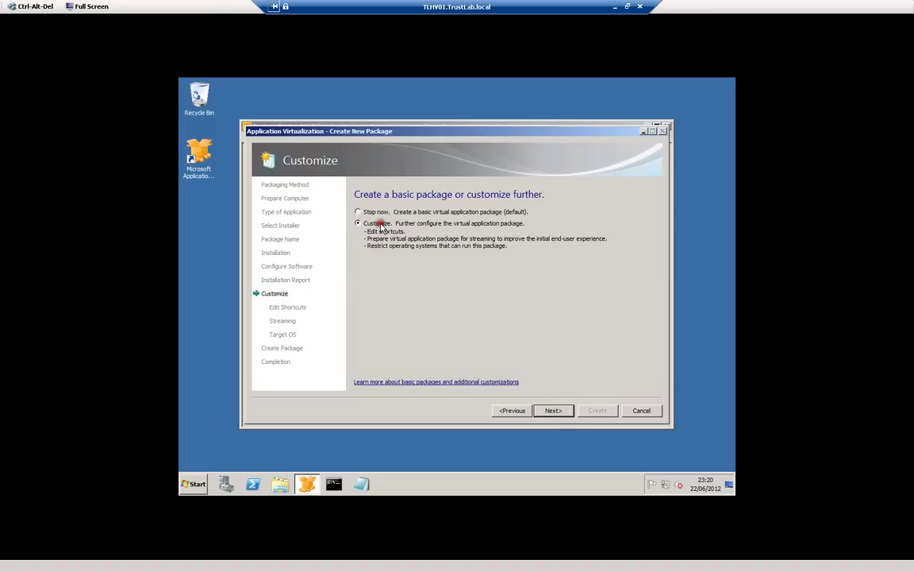
left_click(554, 409)
- Remove the Service Manager Shell application from the package's shortcut list and confirm the removal
left_click(401, 241)
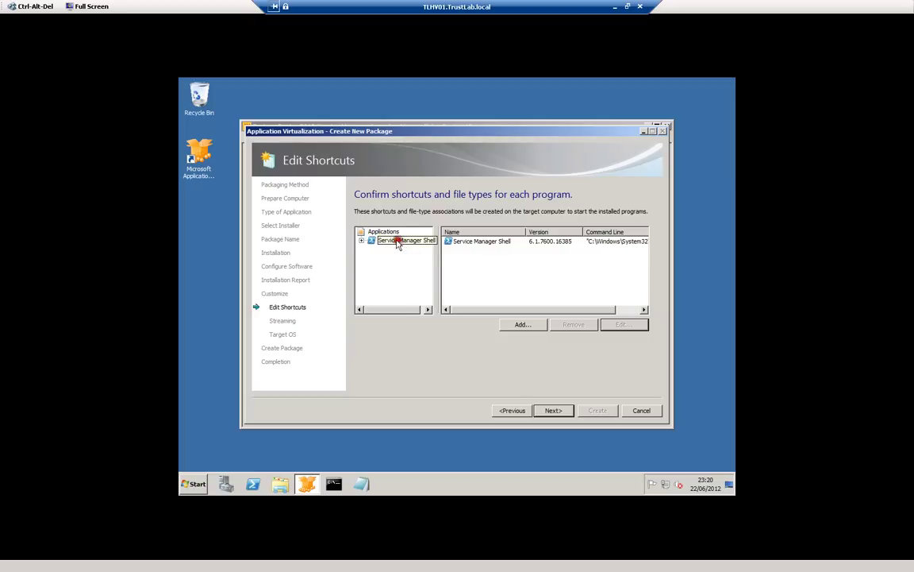
right_click(381, 239)
left_click(407, 254)
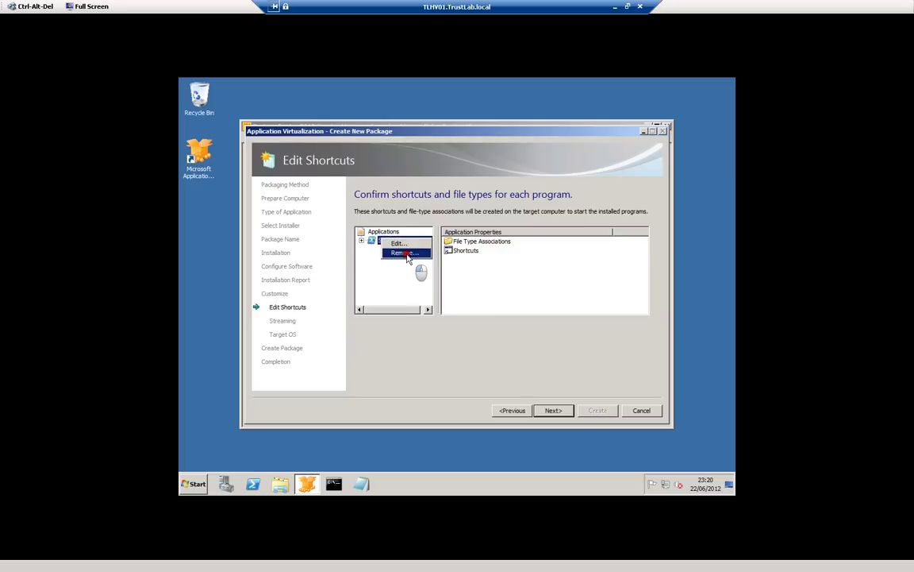
left_click(482, 299)
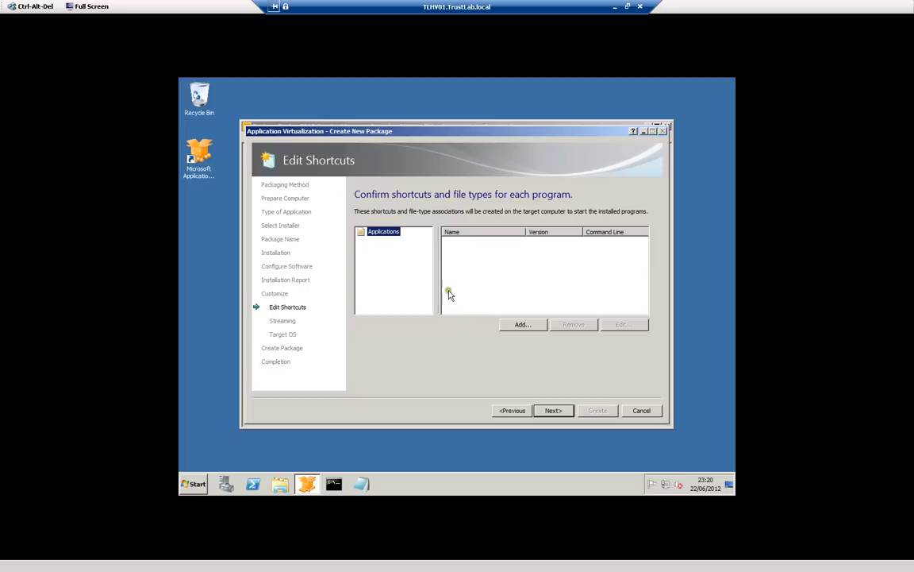
- Start adding an application, selecting Microsoft.EnterpriseManagement.ServiceManager.UI.Console.exe from Program Files\Microsoft System Center 2012\Service Manager on drive C
left_click(518, 324)
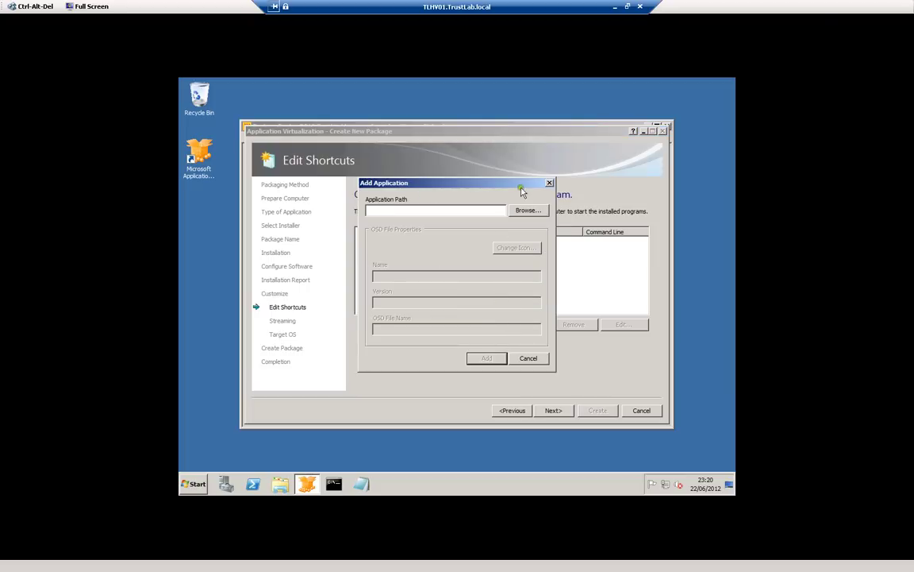
left_click(524, 215)
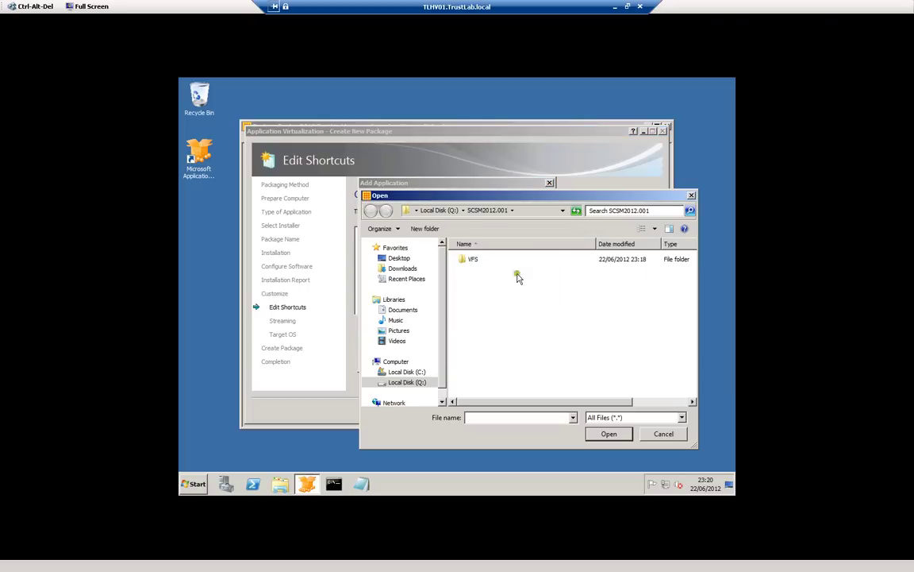
left_click(405, 372)
double_click(488, 271)
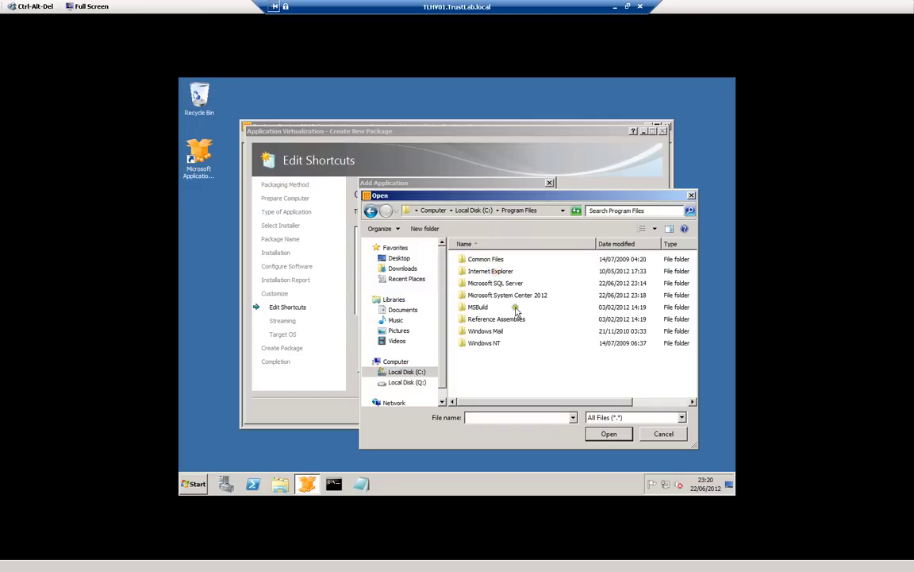
left_click(511, 297)
double_click(511, 297)
double_click(480, 261)
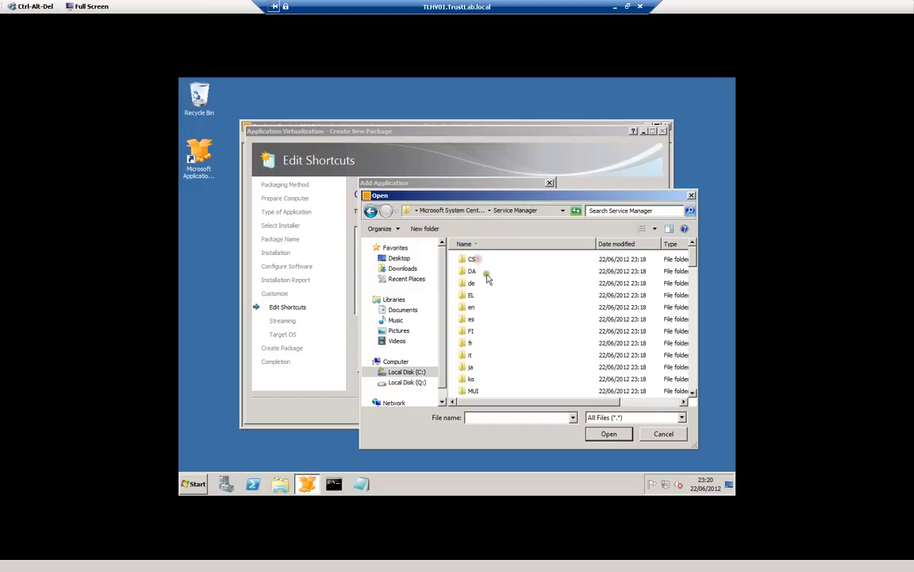
left_click_drag(694, 306, 692, 337)
double_click(451, 289)
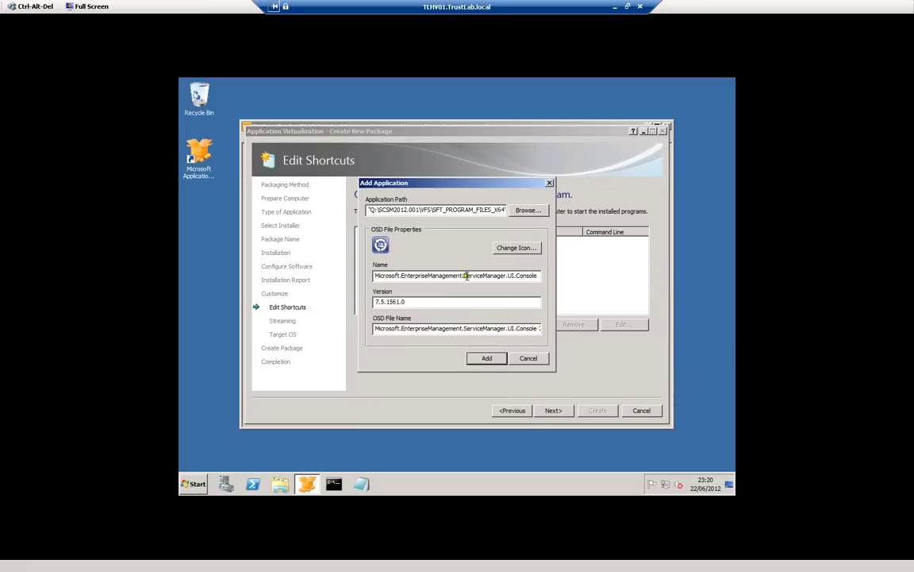
- Name the new application Service Manager Console and add it to the package
left_click_drag(467, 276, 359, 277)
key("BackSpace")
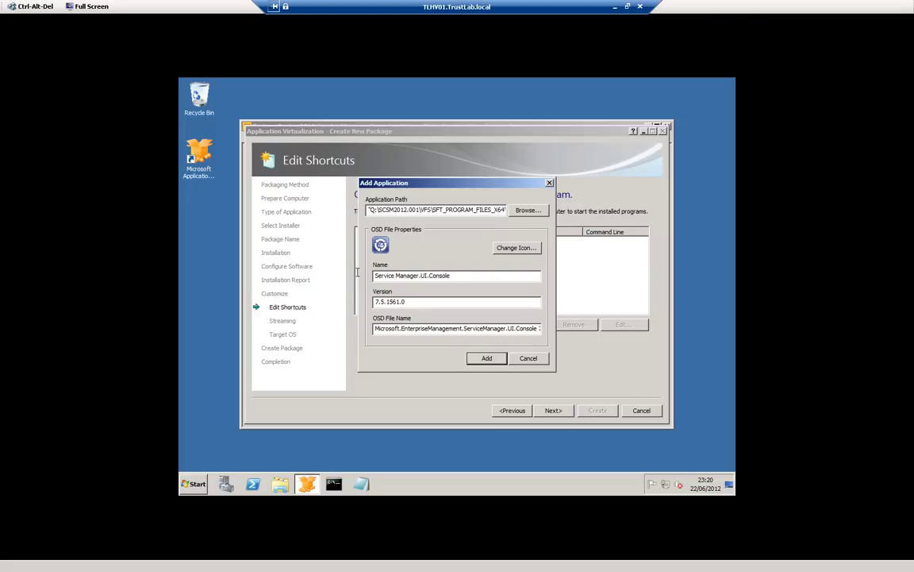
key("Delete")
key("Delete")
key("Delete")
key("Delete")
left_click(483, 358)
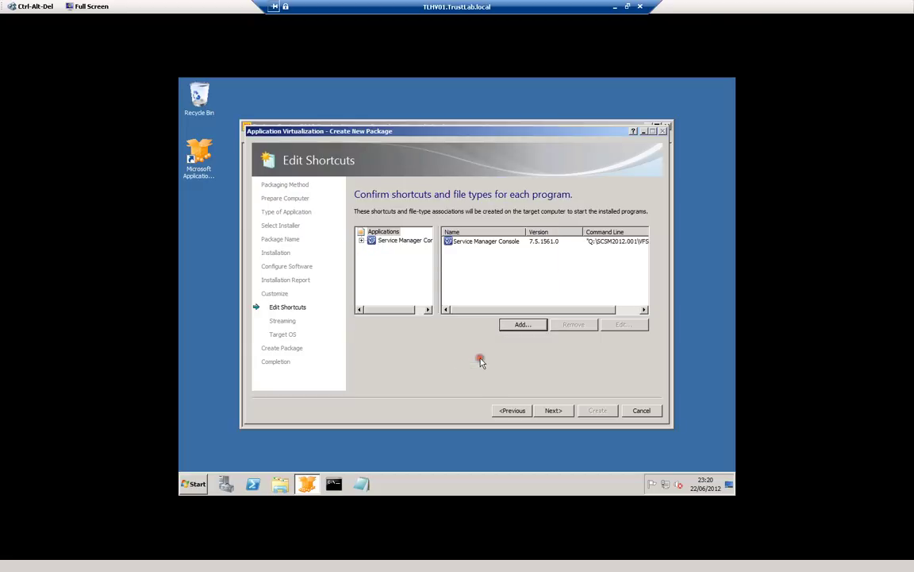
- Open the shortcut publishing locations of the Service Manager Console application for editing
left_click(361, 239)
left_click(401, 257)
left_click(465, 241)
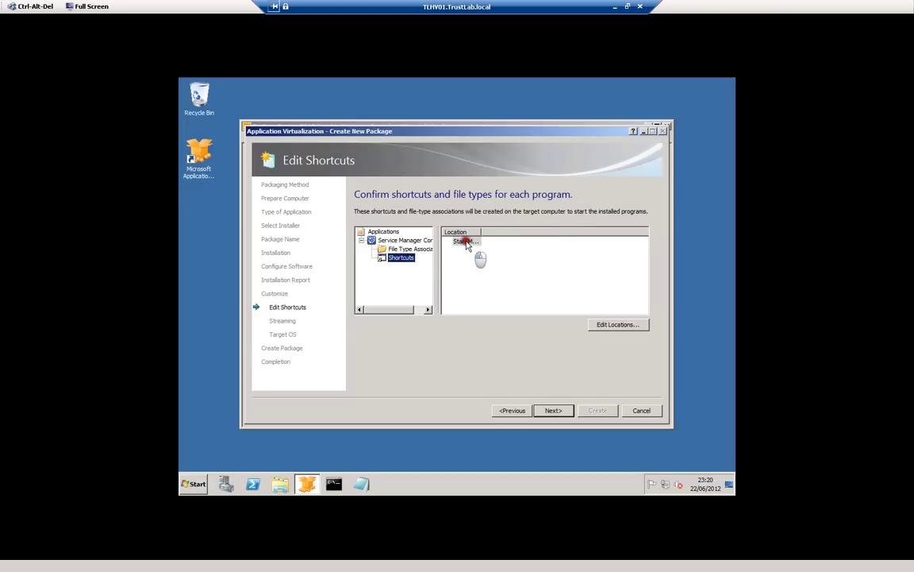
left_click(603, 326)
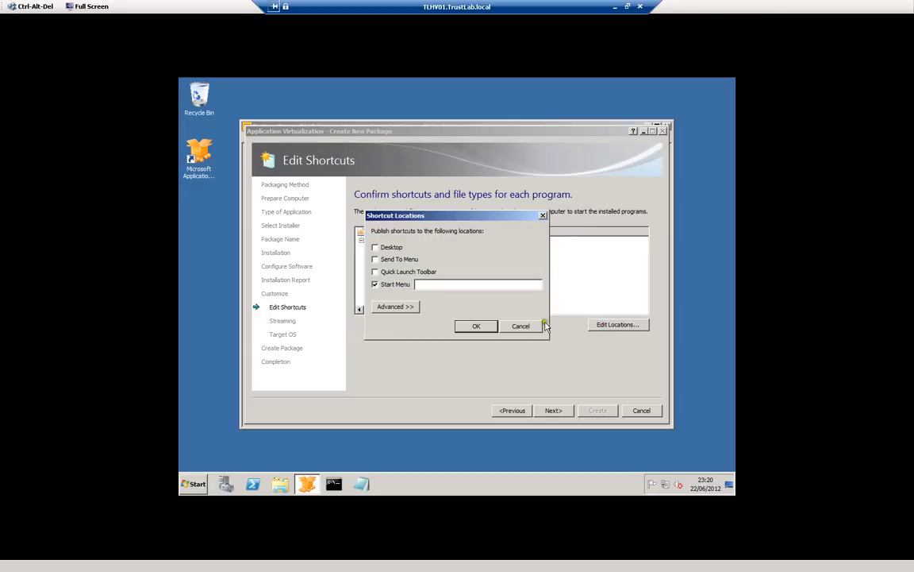
- Copy the Programs\Microsoft System Center 2012\Service Manager part of the folder path from the installed Service Manager Console shortcut's properties
left_click(195, 485)
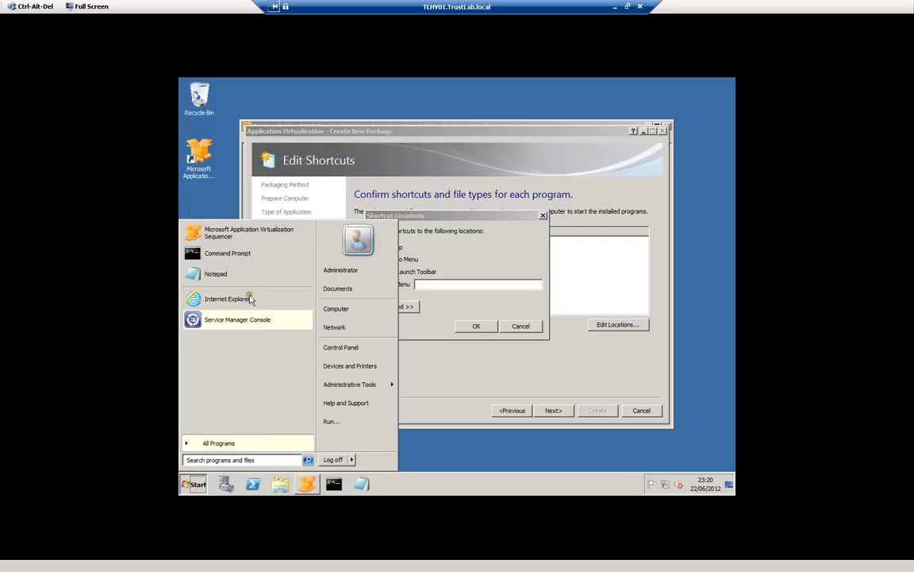
right_click(243, 321)
left_click(270, 390)
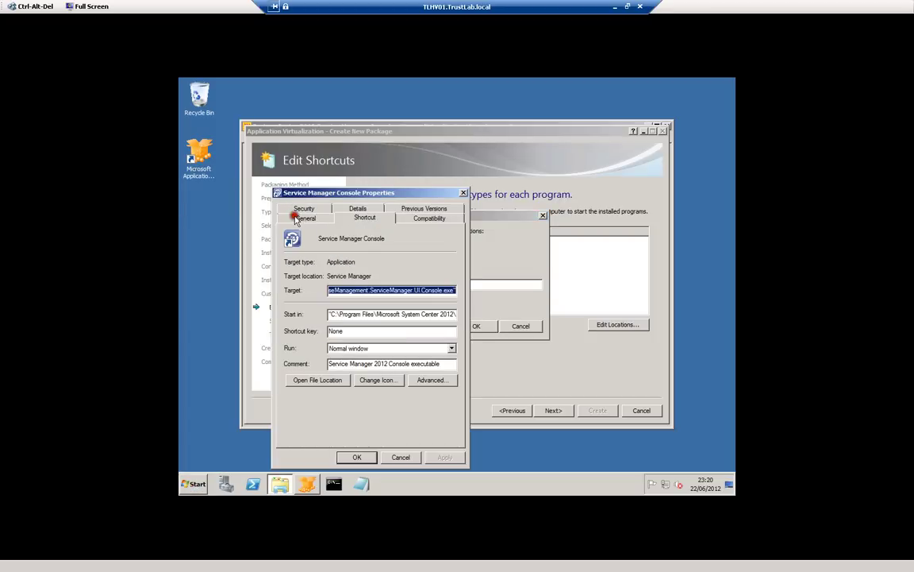
left_click(302, 216)
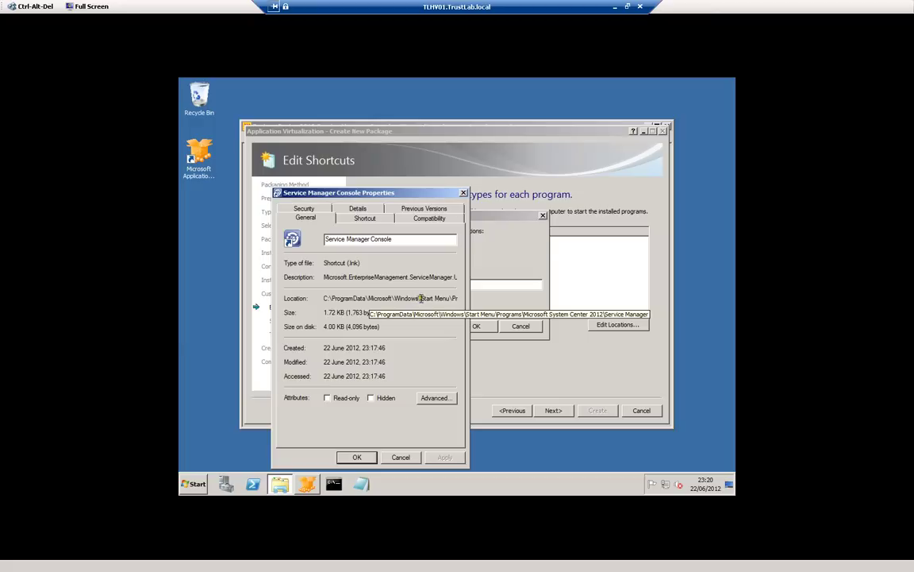
left_click(451, 298)
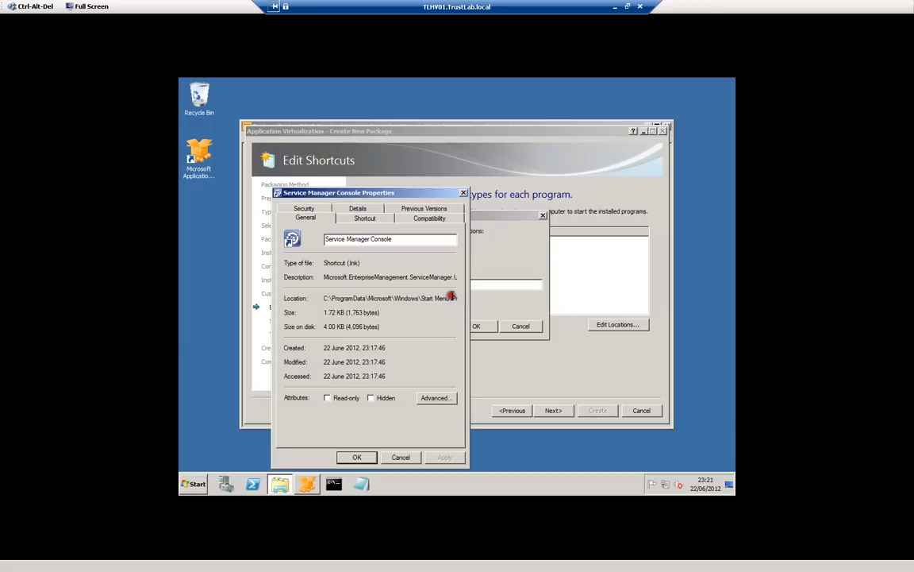
left_click_drag(461, 296, 484, 299)
right_click(441, 298)
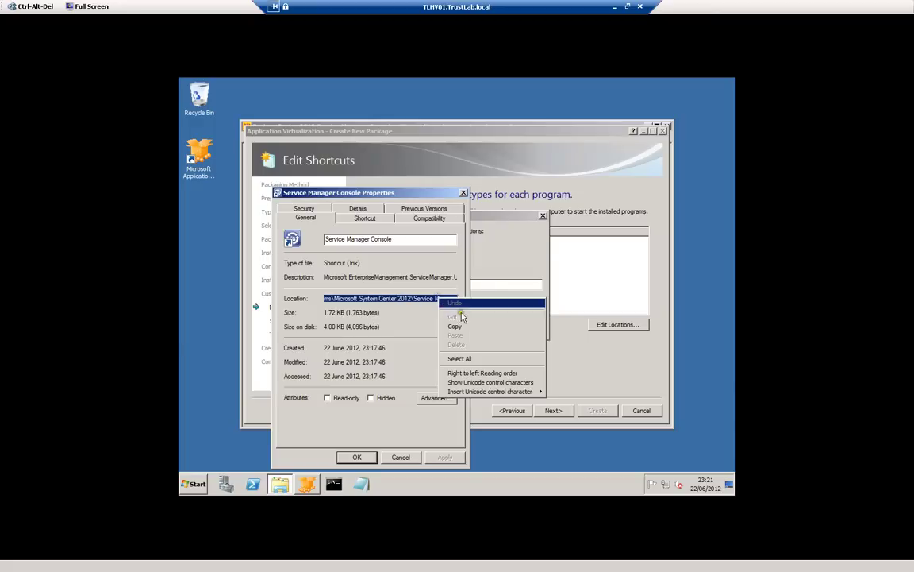
left_click(464, 326)
- Paste the copied folder path as the Start Menu publishing location of the package's shortcut and confirm the locations
left_click(482, 283)
right_click(481, 284)
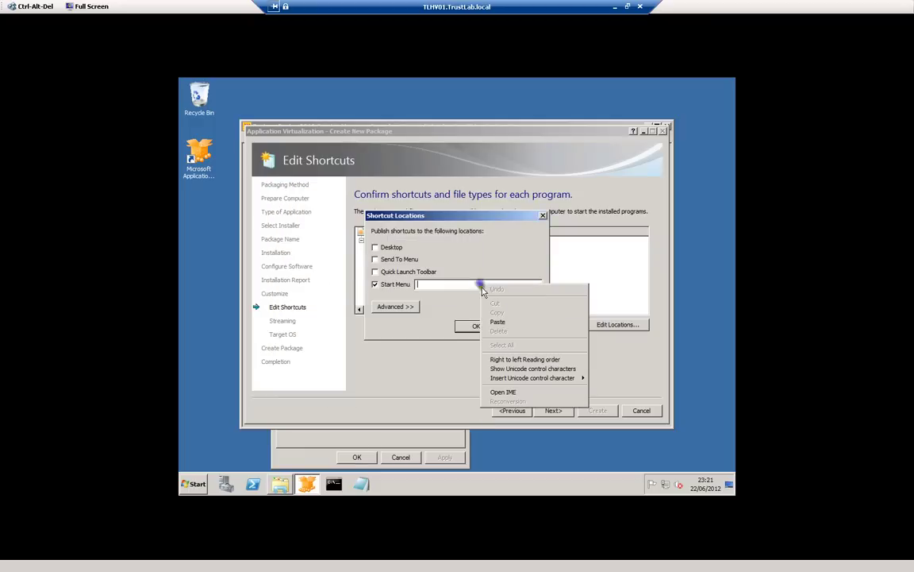
left_click(500, 322)
left_click(484, 324)
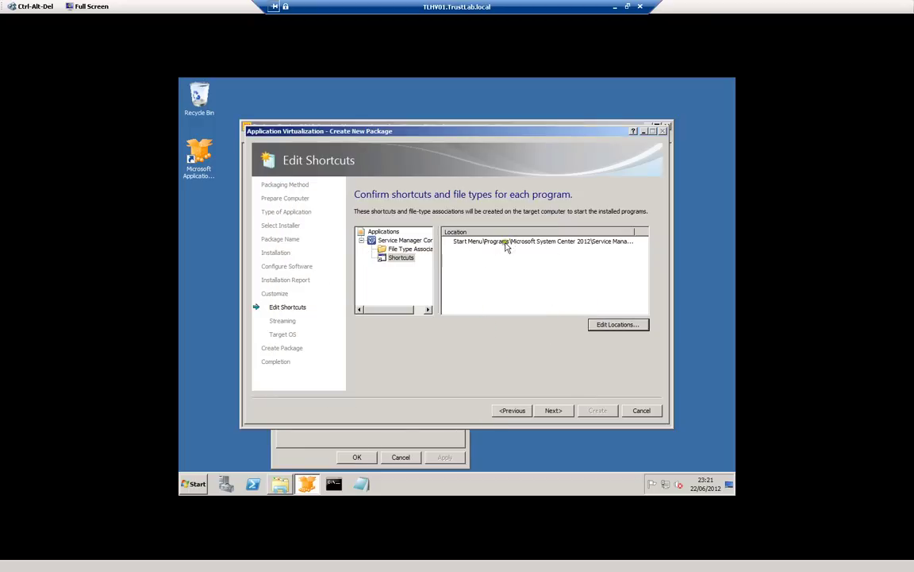
- In the streaming preparation stage, run the Service Manager Console application once and cancel its server connection dialog
left_click(556, 411)
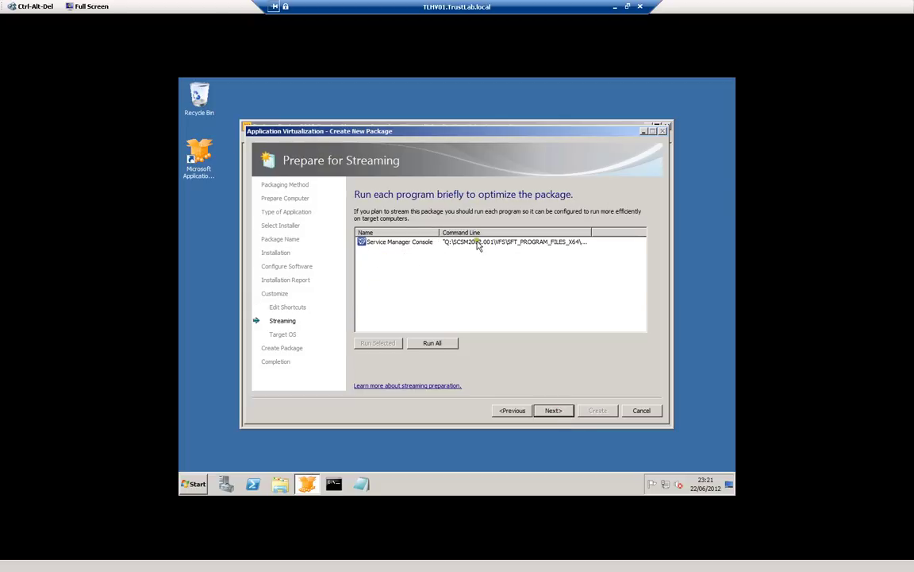
left_click(392, 242)
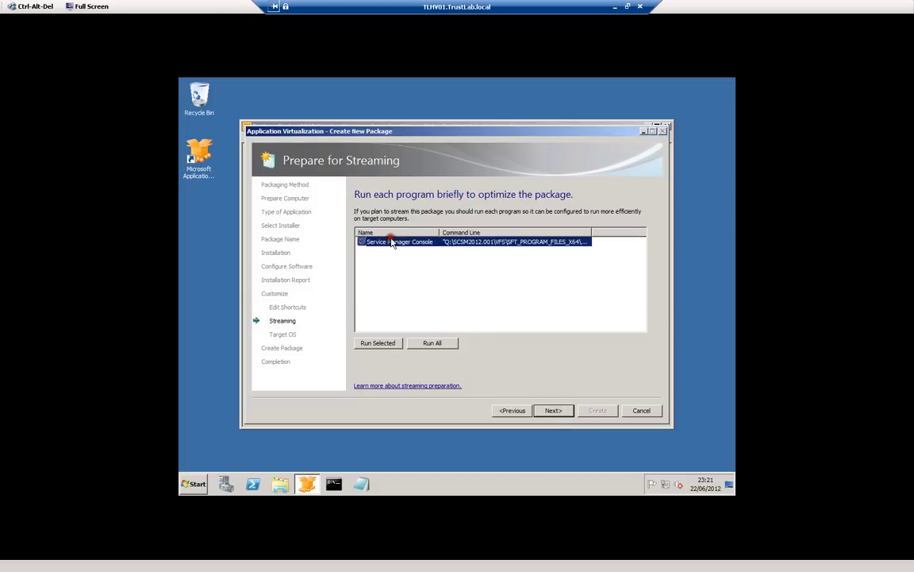
left_click(378, 341)
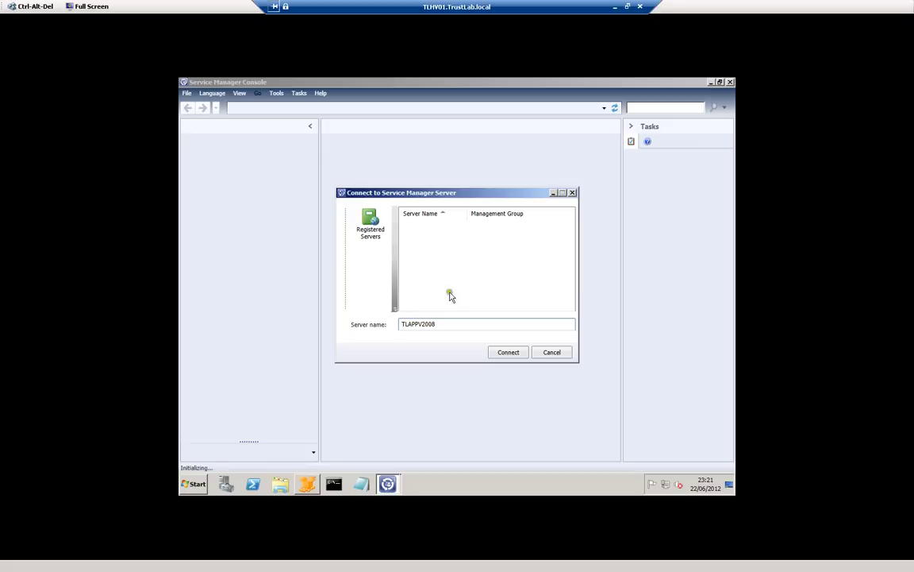
left_click(558, 354)
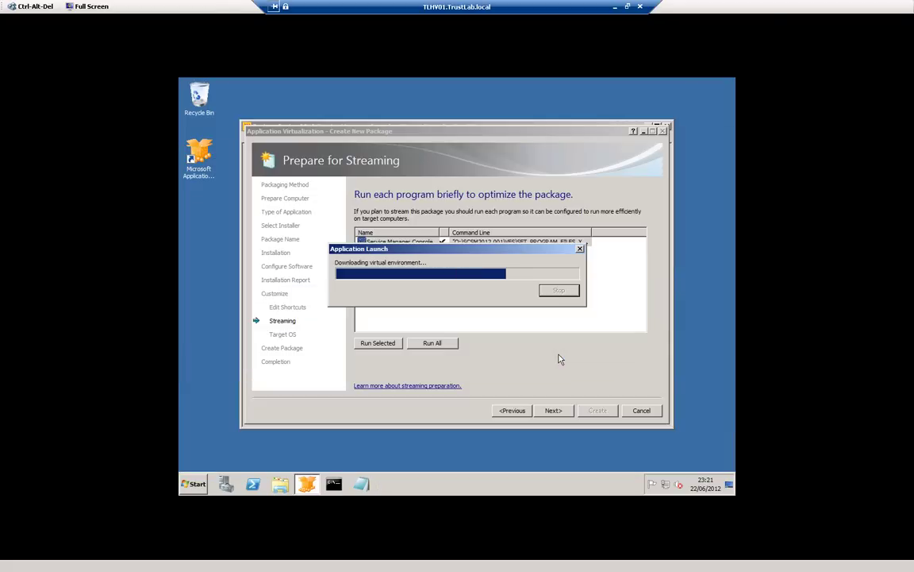
- Allow the package to run on Windows 7 64-bit as well and accept the target operating systems
left_click(553, 409)
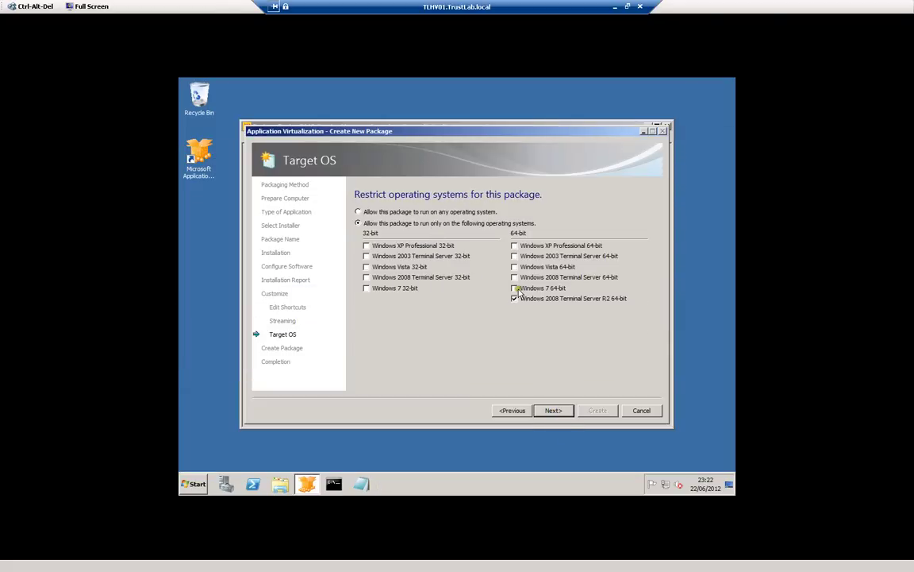
left_click(514, 288)
left_click(547, 408)
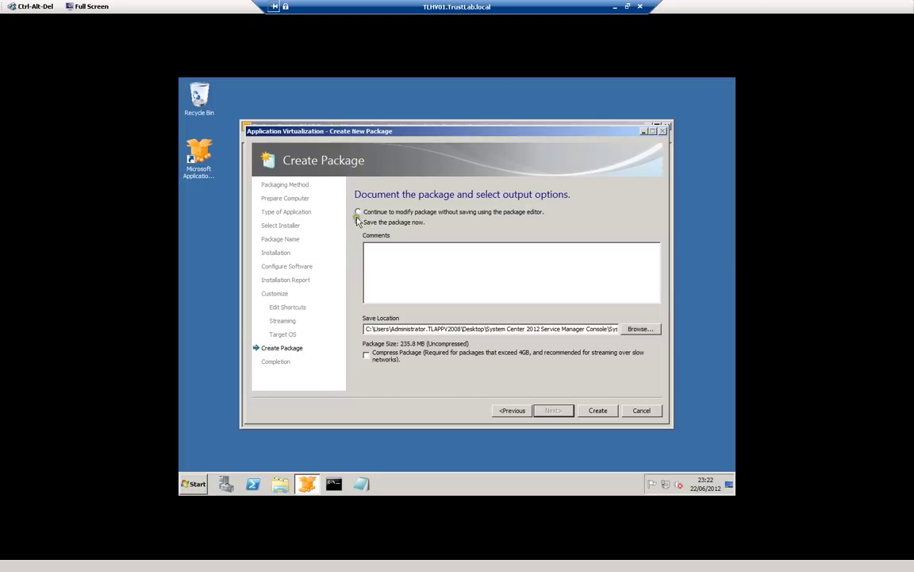
- Choose to continue modifying the package without saving in the package editor, and complete the package creation wizard
left_click(417, 213)
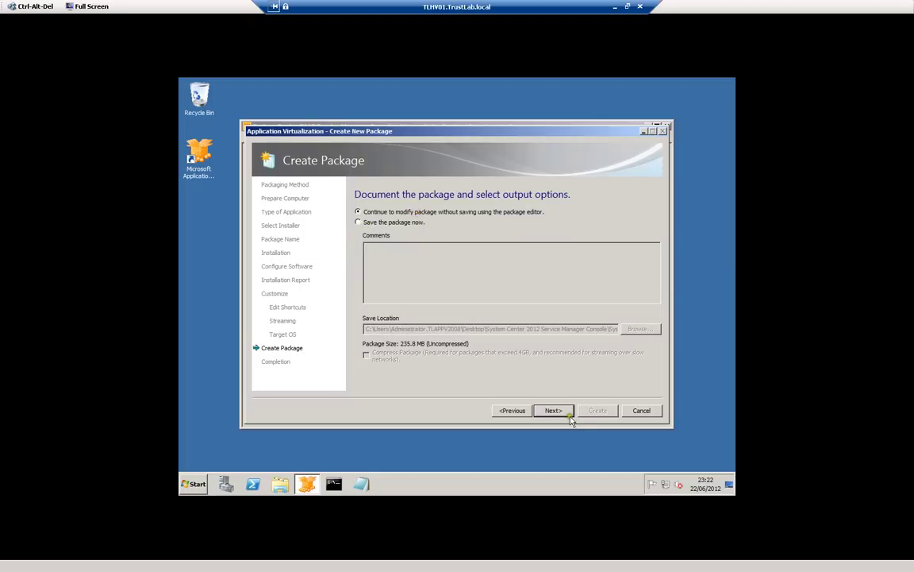
left_click(554, 410)
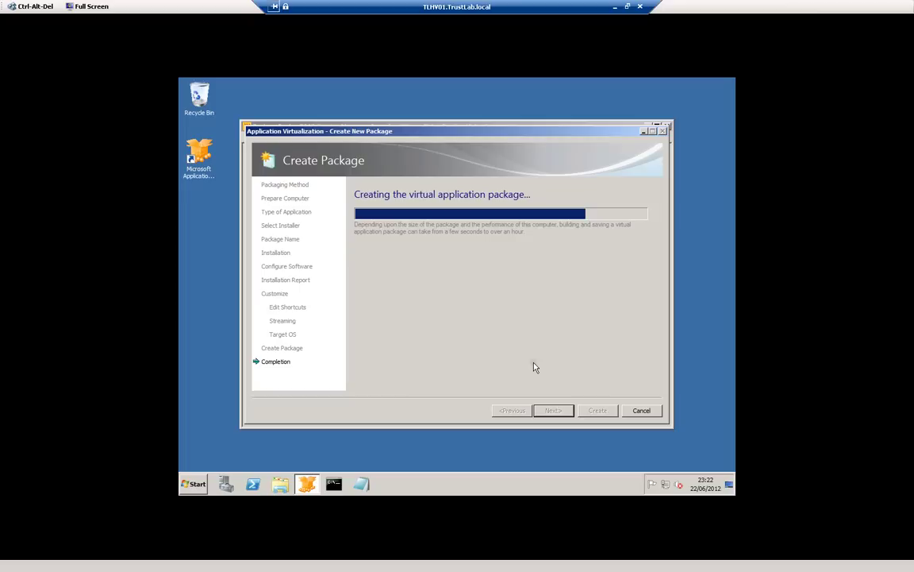
left_click(516, 350)
left_click(598, 411)
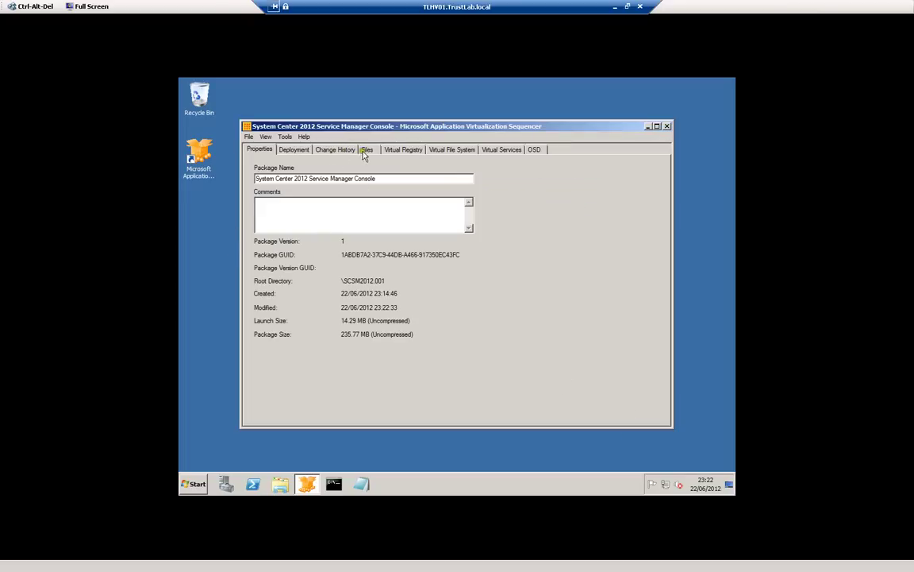
- Examine the package's files by expanding the VFS folder and its CSIDL_COMMON_PROGRAMS and CSIDL_WINDOWS subfolders
left_click(365, 150)
left_click(258, 165)
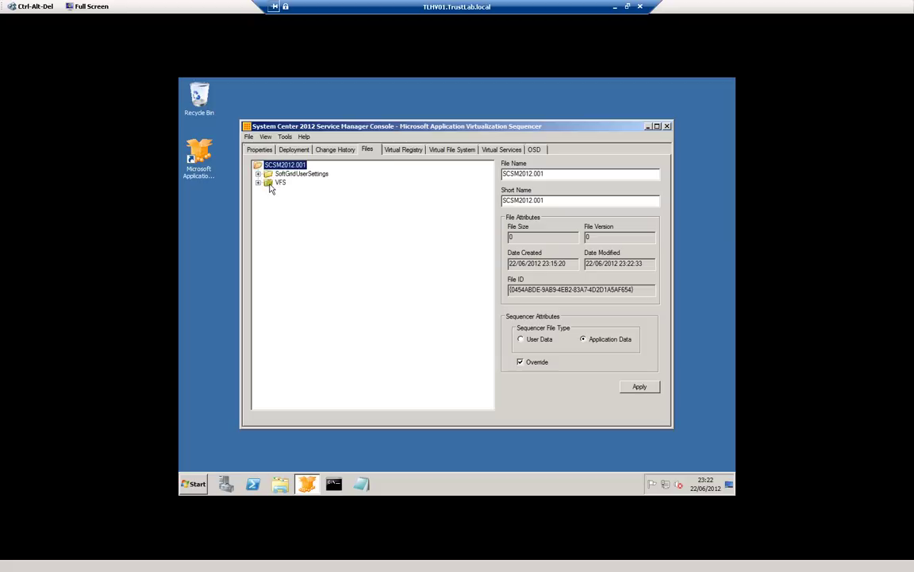
left_click(258, 183)
left_click(268, 192)
left_click(268, 208)
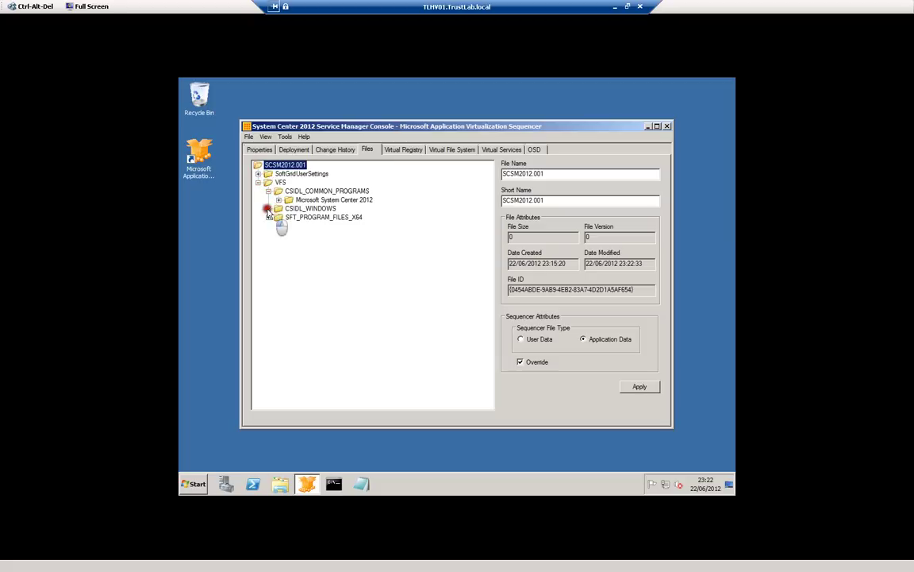
- Examine the package's virtual registry under USER, covering the S-1-5-18 MuiCache keys and the %SFT_SID% Software\Microsoft keys
left_click(405, 149)
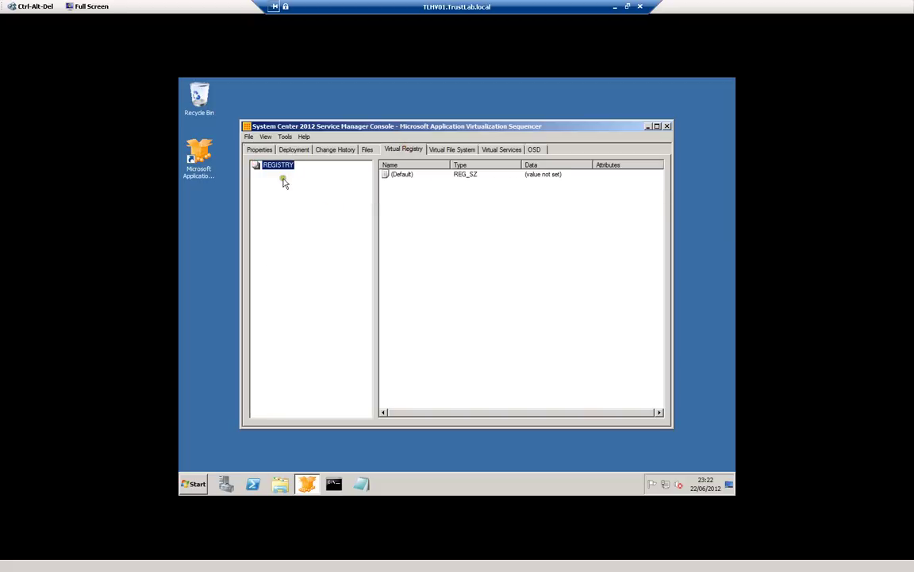
left_click(256, 165)
left_click(256, 182)
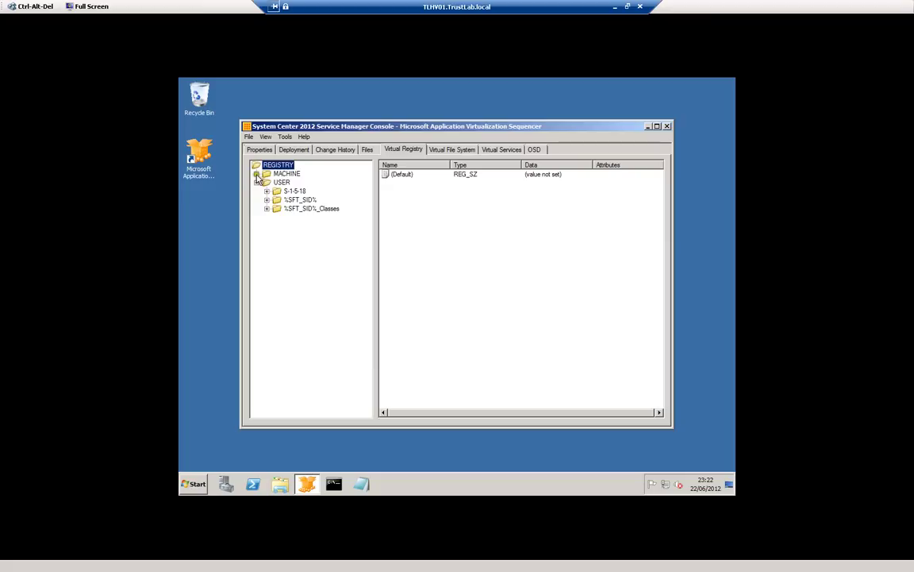
left_click(267, 192)
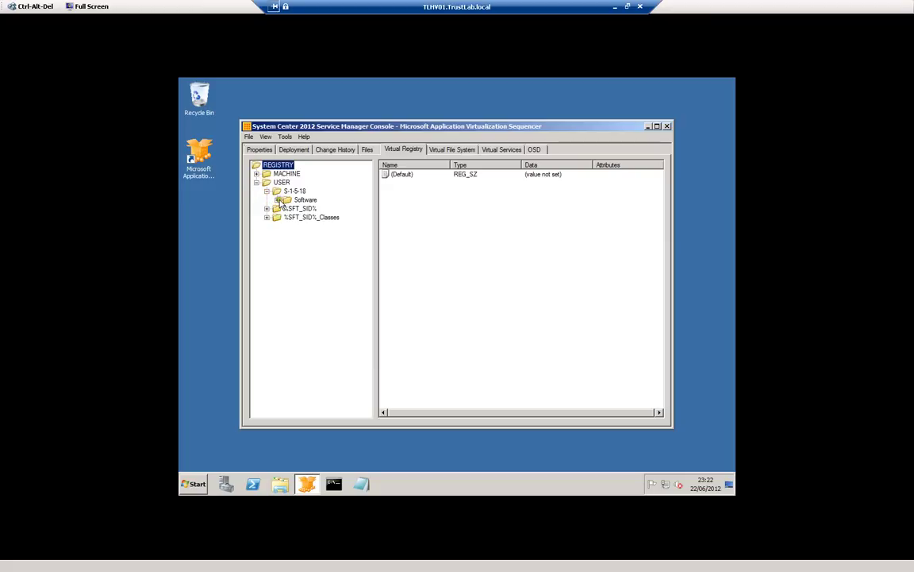
left_click(277, 200)
left_click(287, 208)
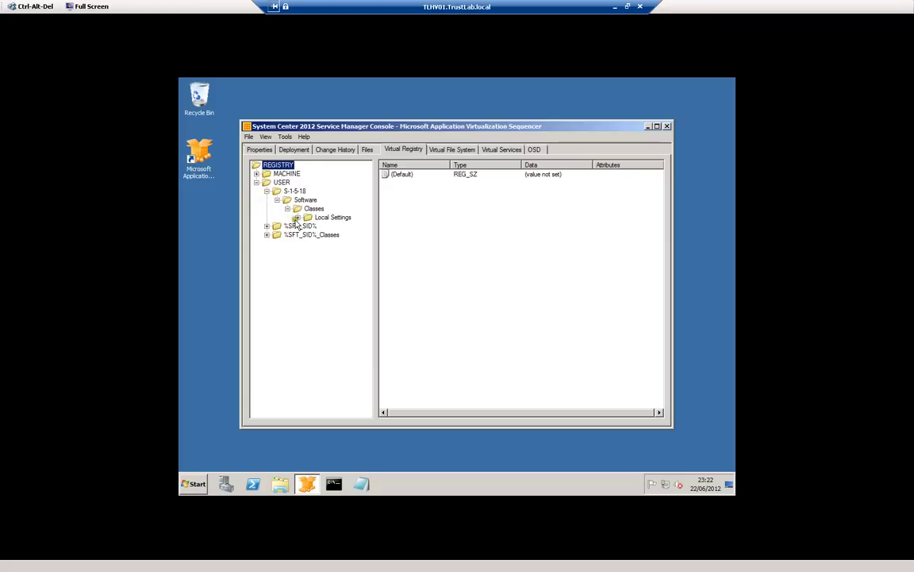
left_click(298, 217)
left_click(308, 226)
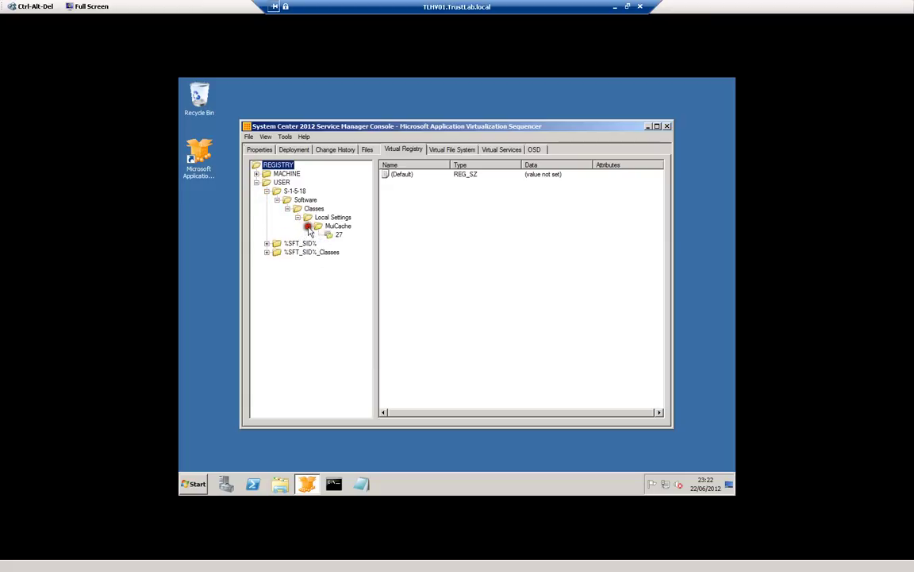
left_click(337, 234)
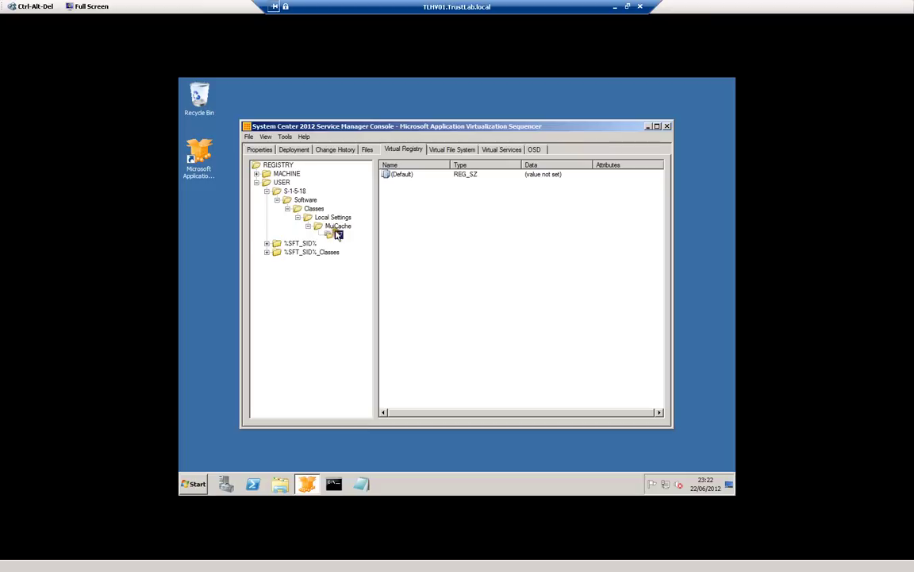
left_click(267, 242)
left_click(277, 252)
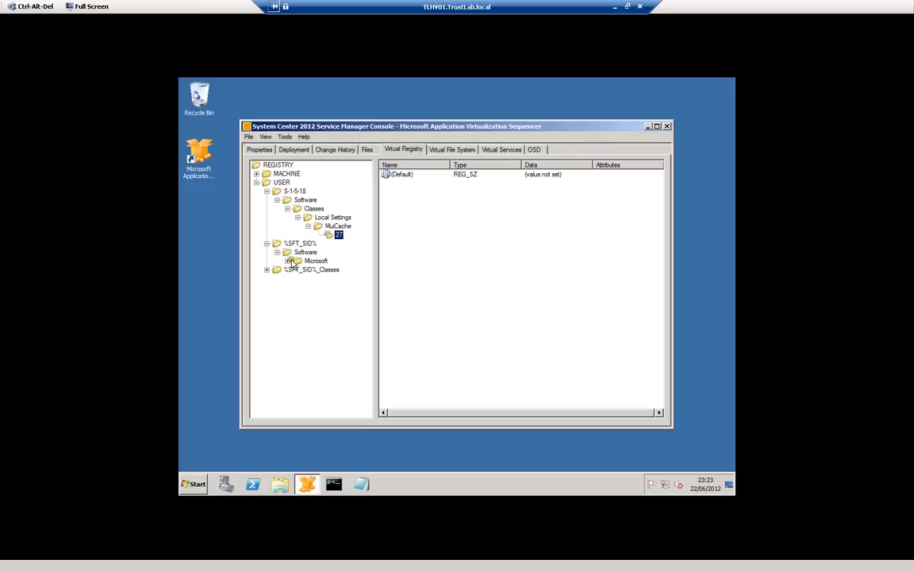
left_click(289, 261)
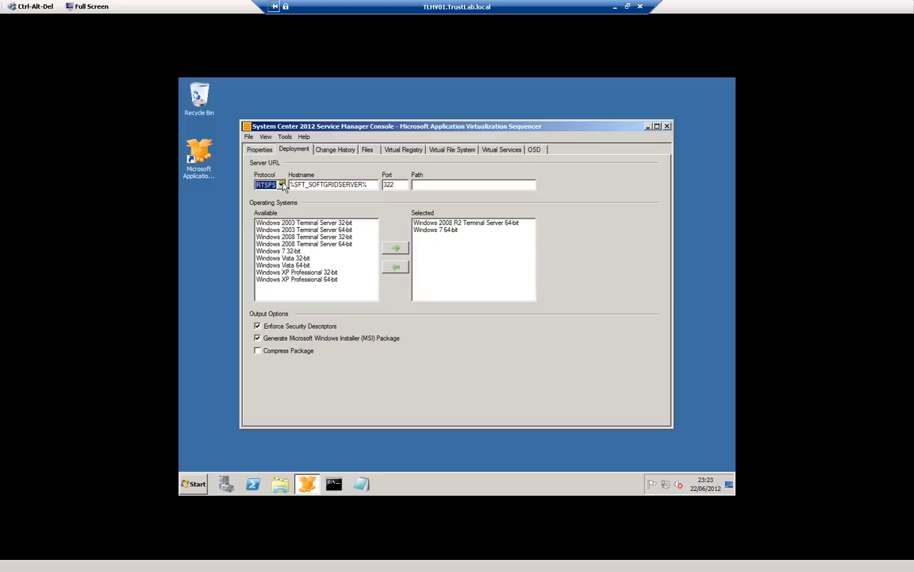
left_click(248, 136)
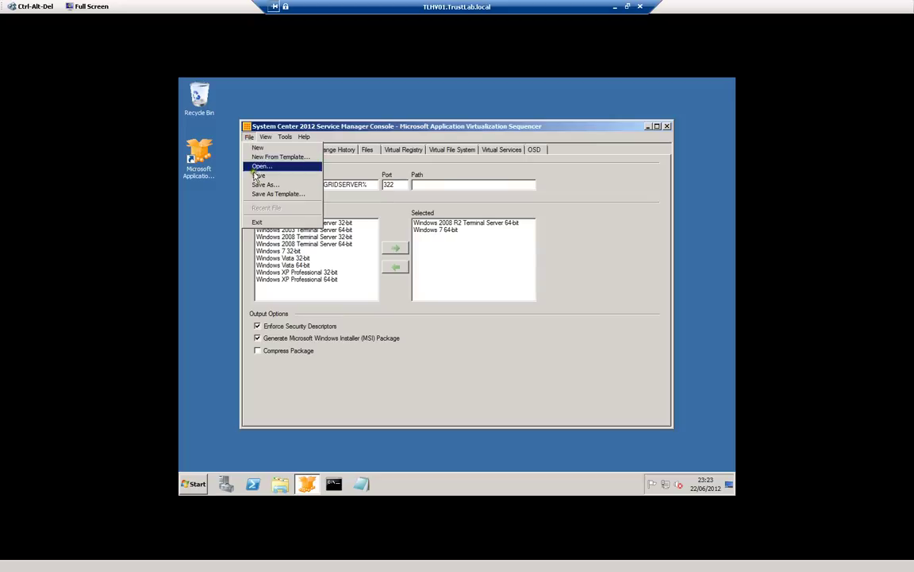
left_click(264, 189)
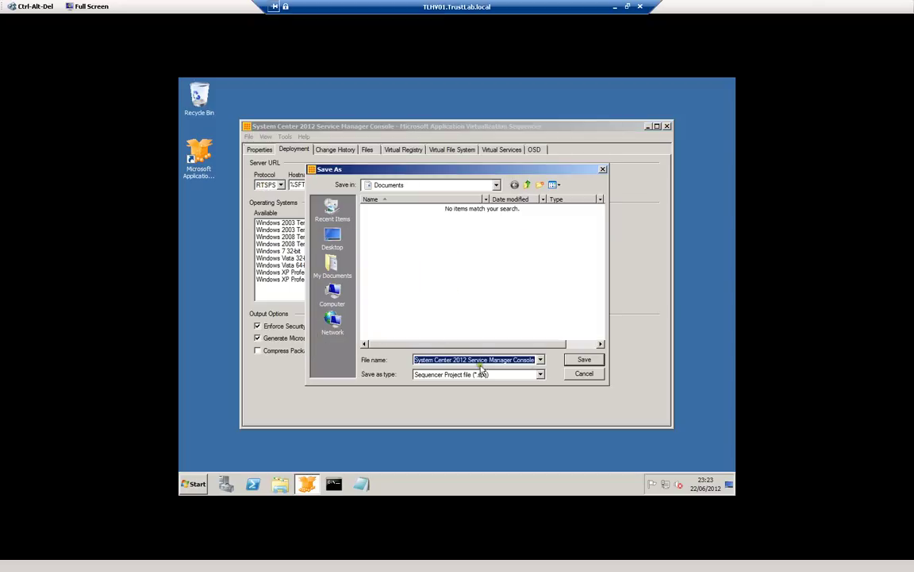
left_click(584, 374)
- Minimize the virtual machine and TLSCVMM01 sessions and switch to Configuration Manager in the TLWS01 remote desktop session
left_click(615, 8)
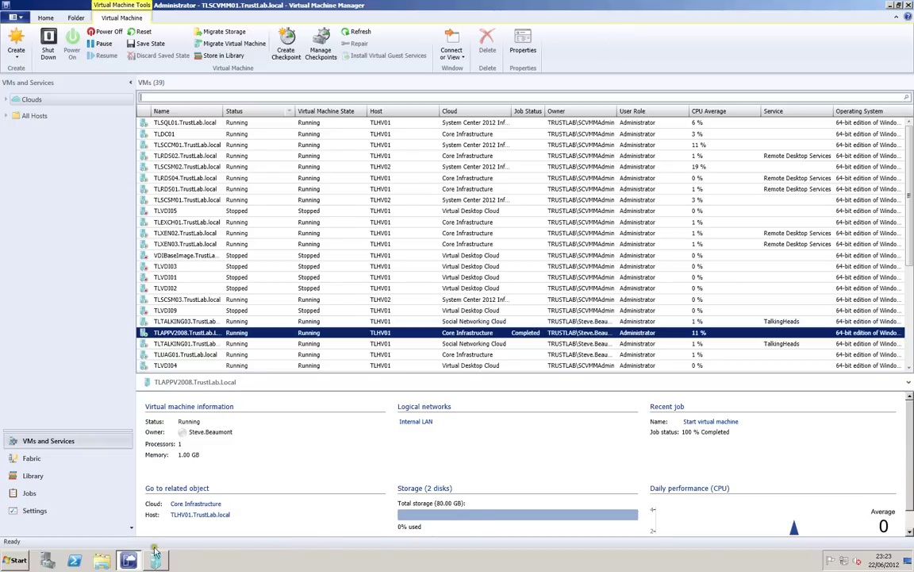
left_click(618, 6)
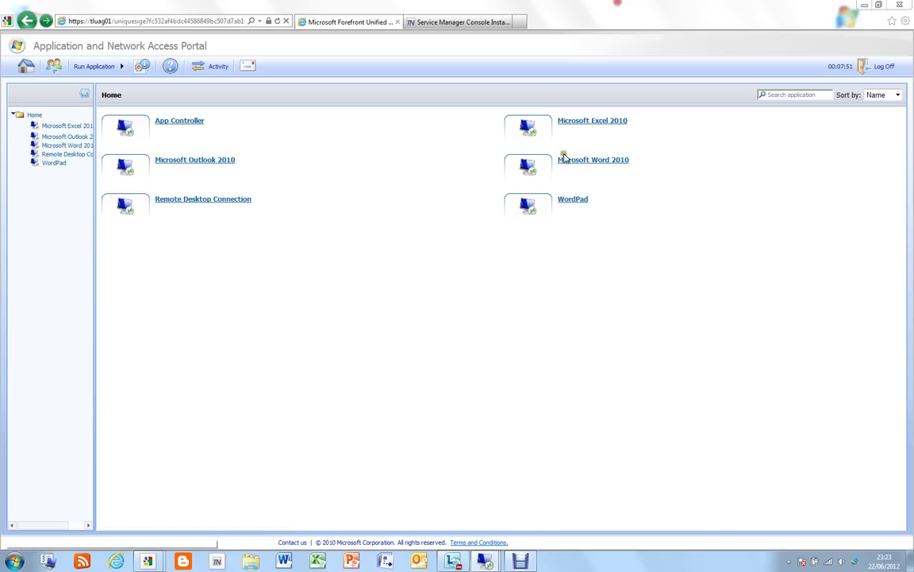
mouse_move(483, 560)
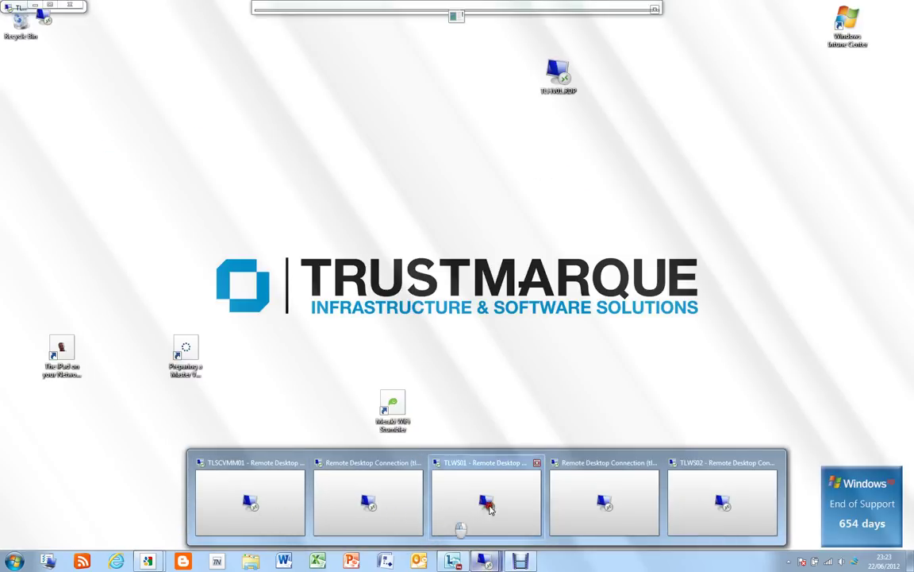
left_click(489, 508)
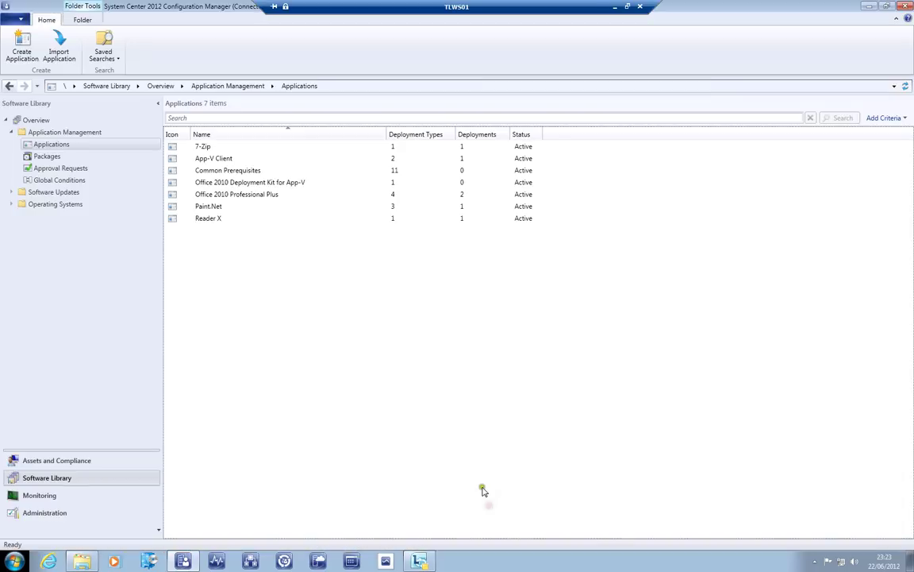
left_click(265, 265)
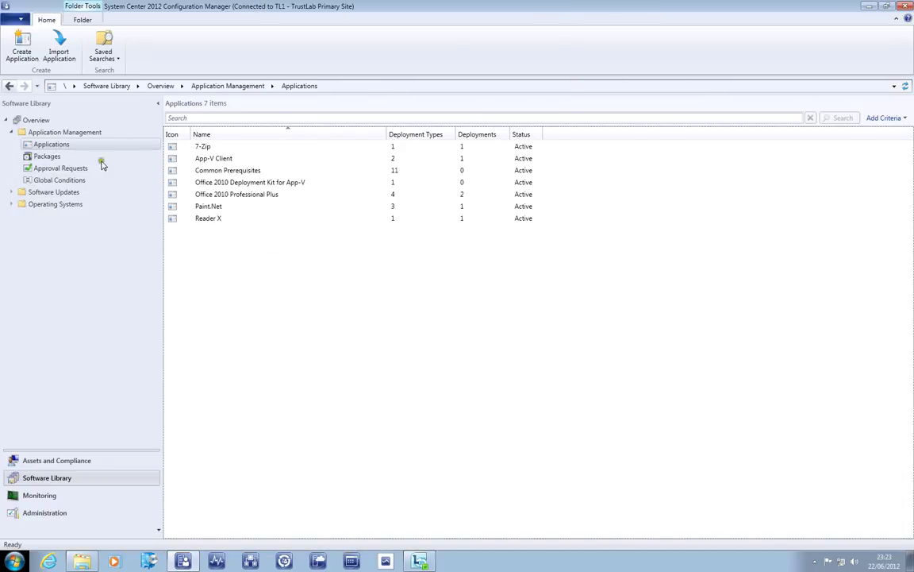
- Create an application with manually specified information, named System Center 2012 Service Manager, with Microsoft as the manufacturer
left_click(26, 54)
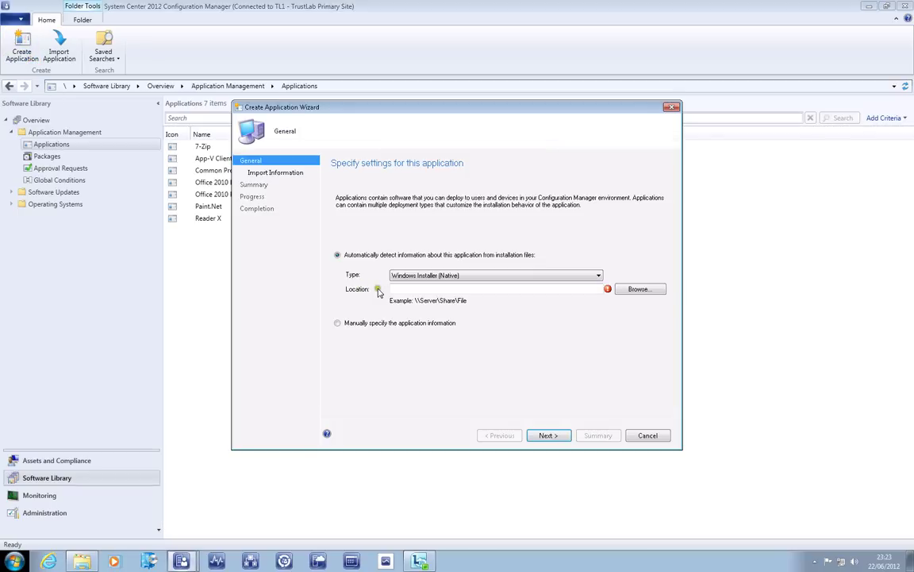
left_click(397, 324)
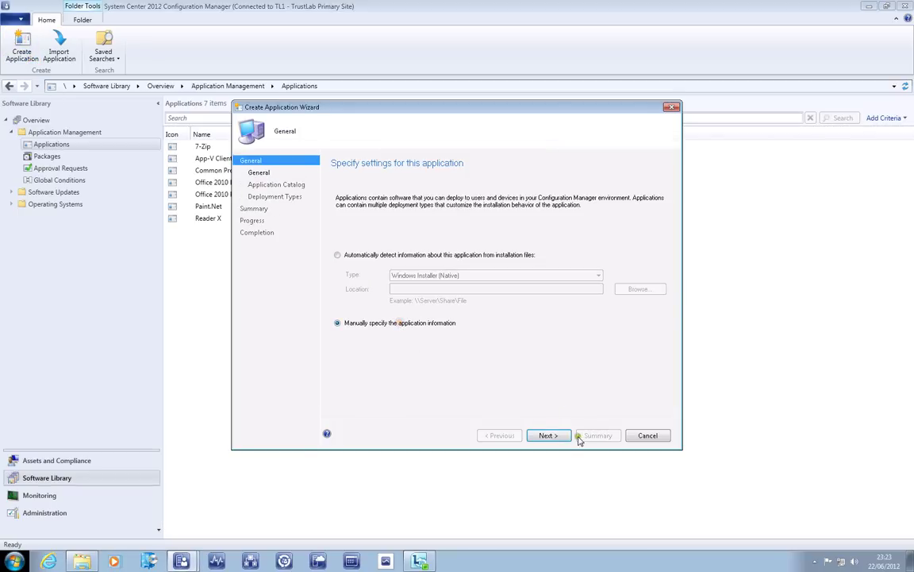
left_click(548, 435)
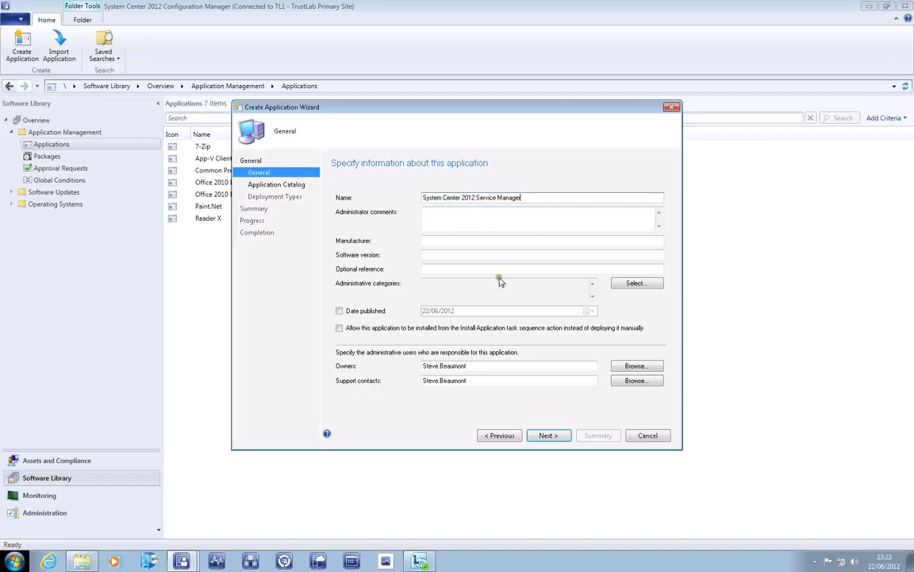
left_click(448, 243)
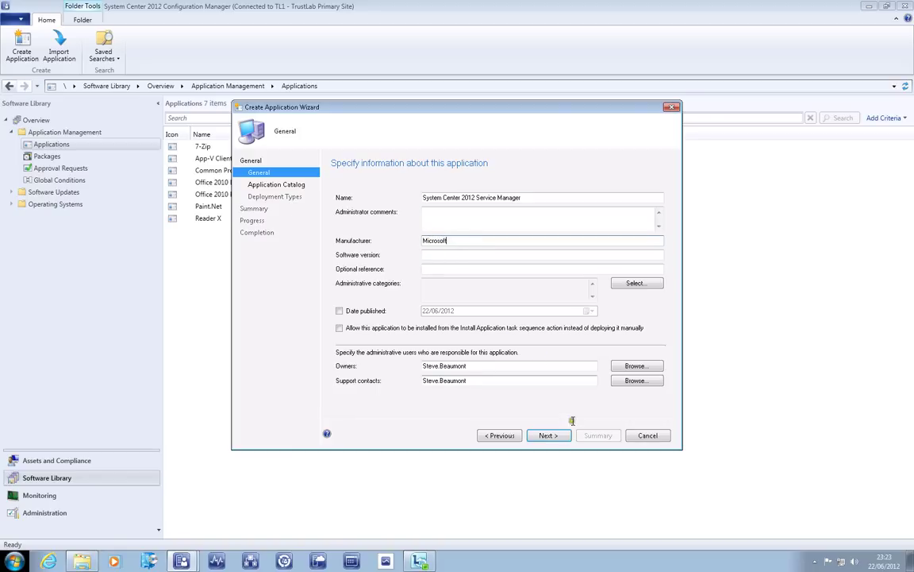
left_click(547, 435)
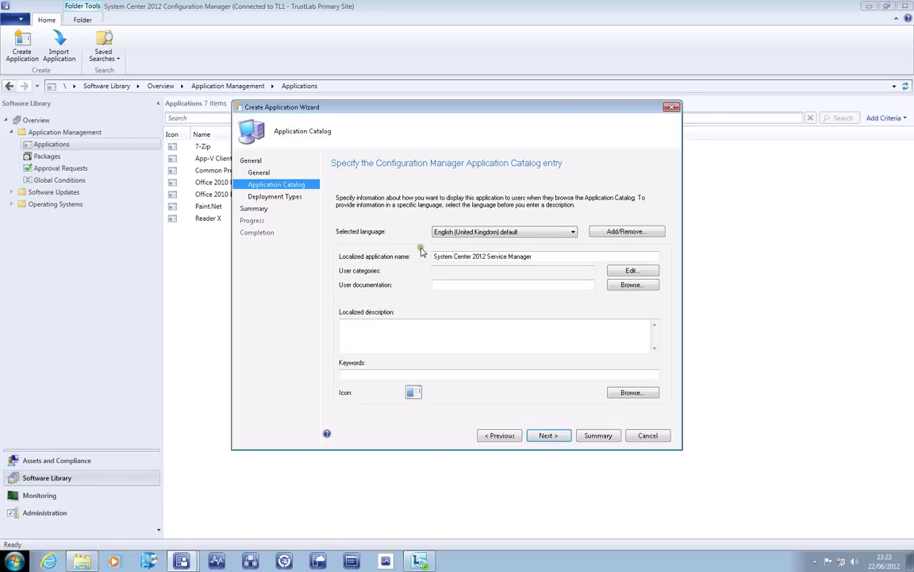
- Enter the catalog keywords Service Desk, Incident, Request, Change and use the icon of the console executable in Program Files\Microsoft System Center 2012\Service Manager
left_click(375, 375)
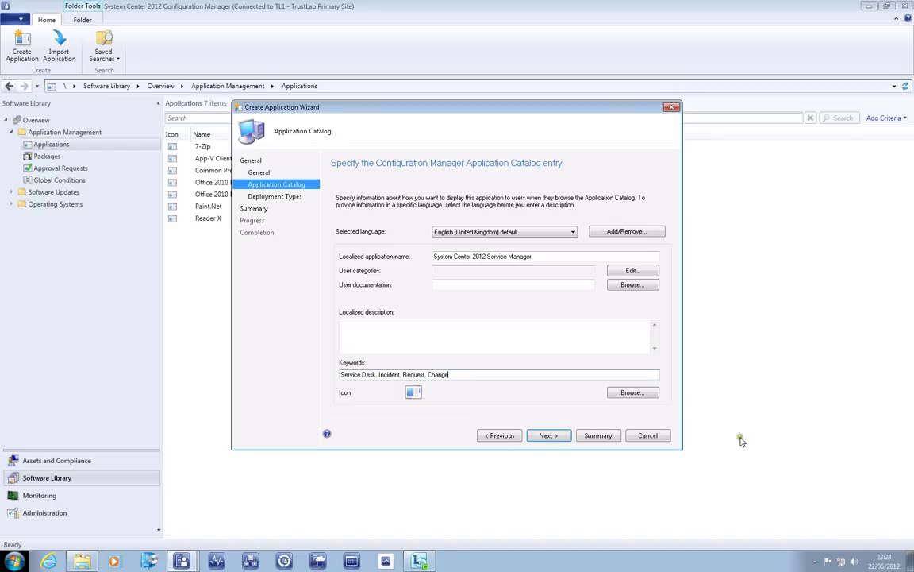
left_click(633, 392)
left_click(392, 183)
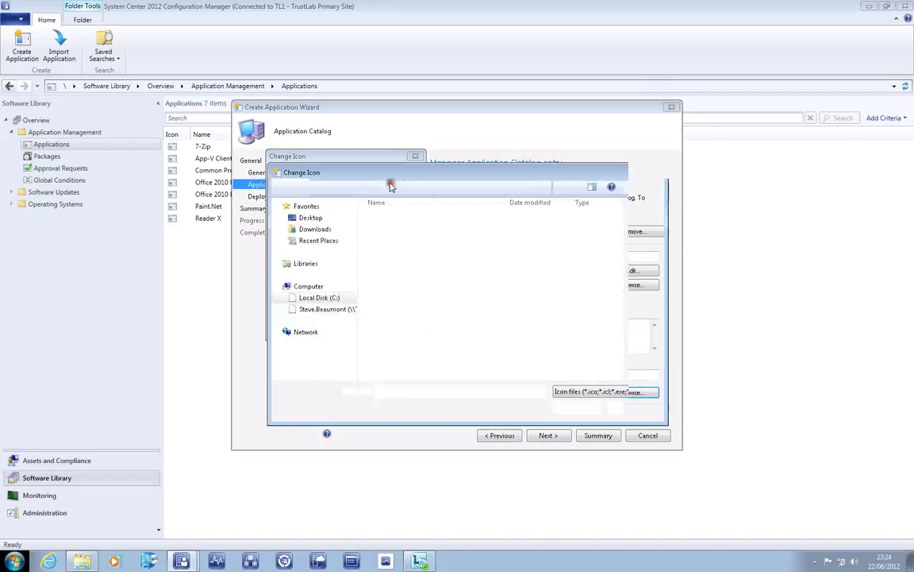
left_click(389, 187)
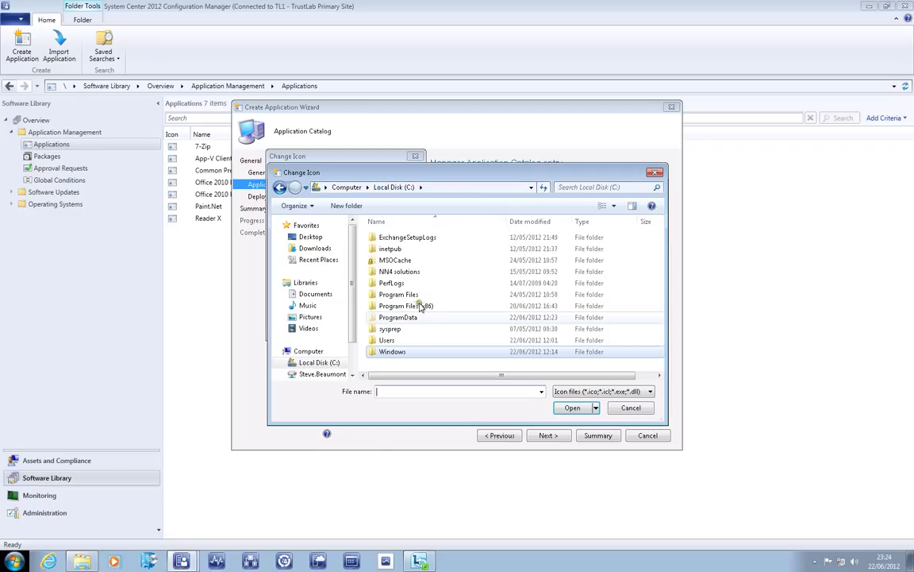
double_click(409, 296)
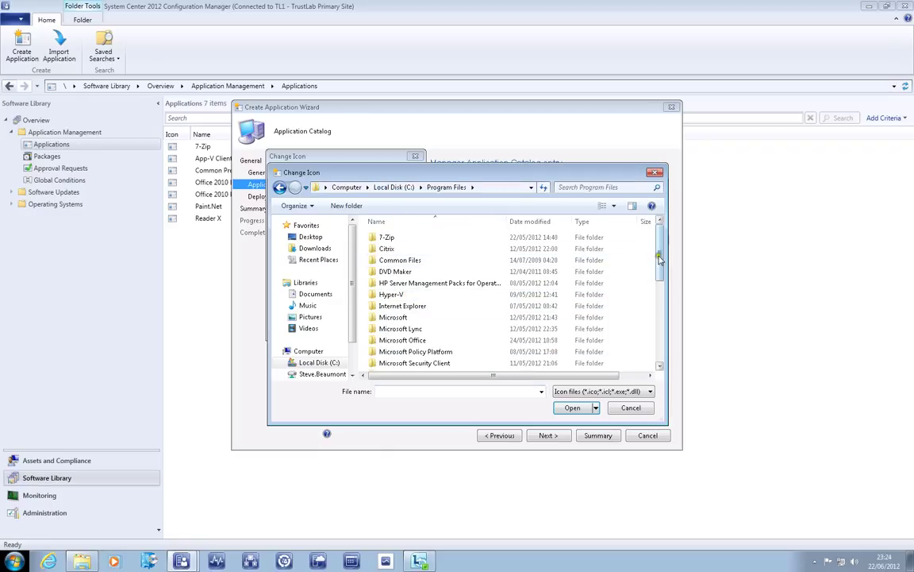
left_click_drag(661, 265, 657, 298)
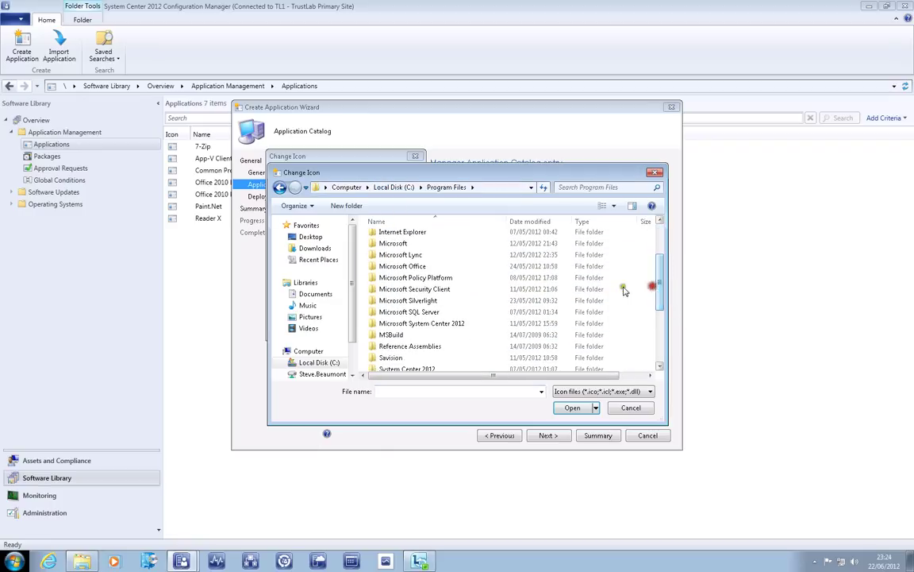
double_click(459, 325)
double_click(412, 248)
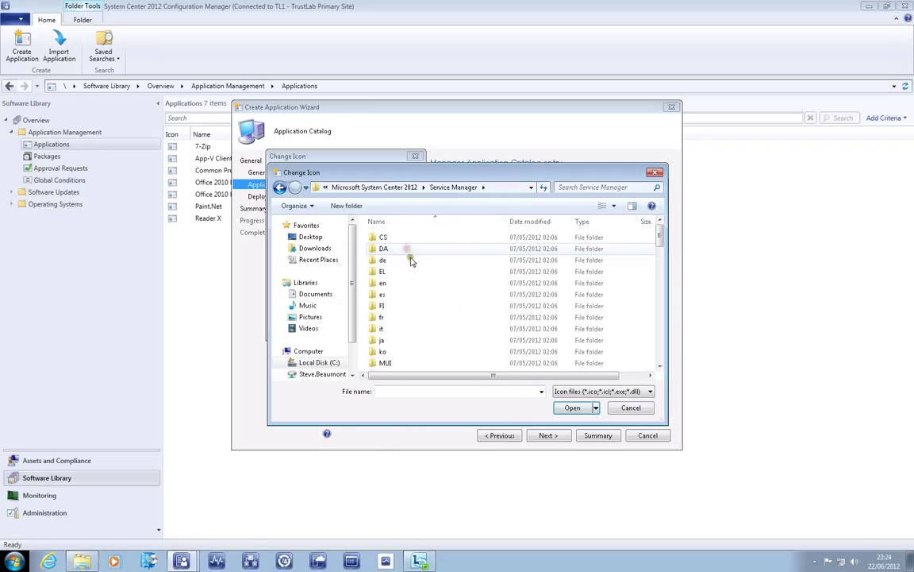
left_click_drag(660, 235, 657, 311)
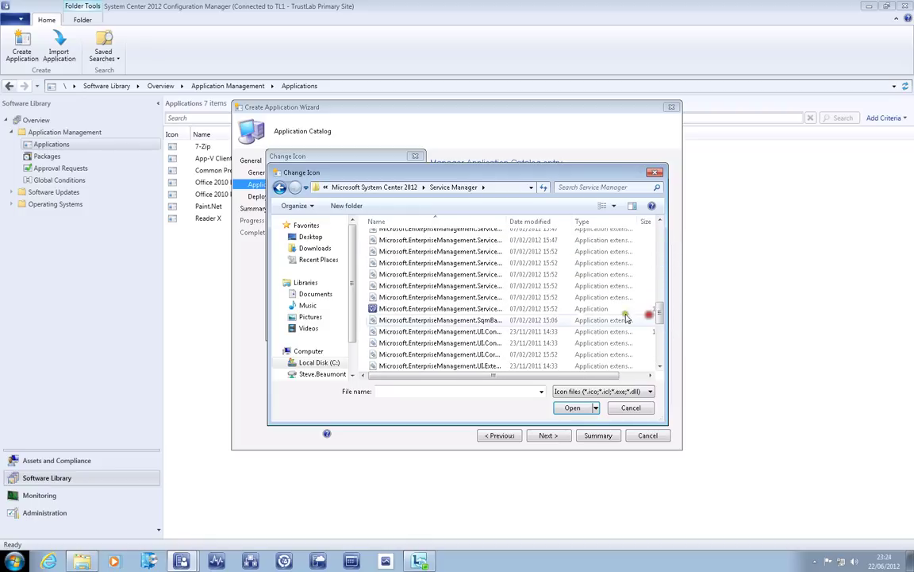
double_click(458, 310)
left_click(351, 328)
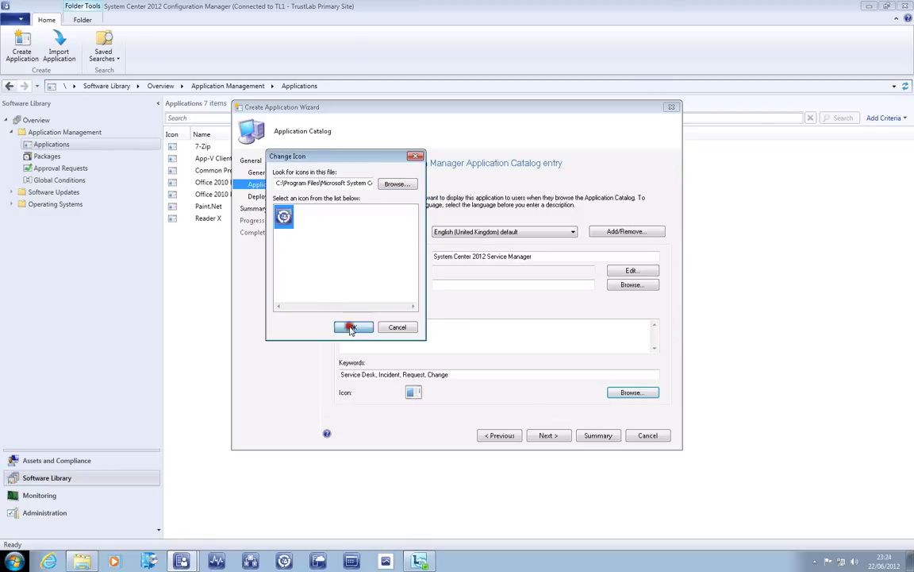
- Complete the application creation without adding any deployment types and close the wizard
left_click(559, 436)
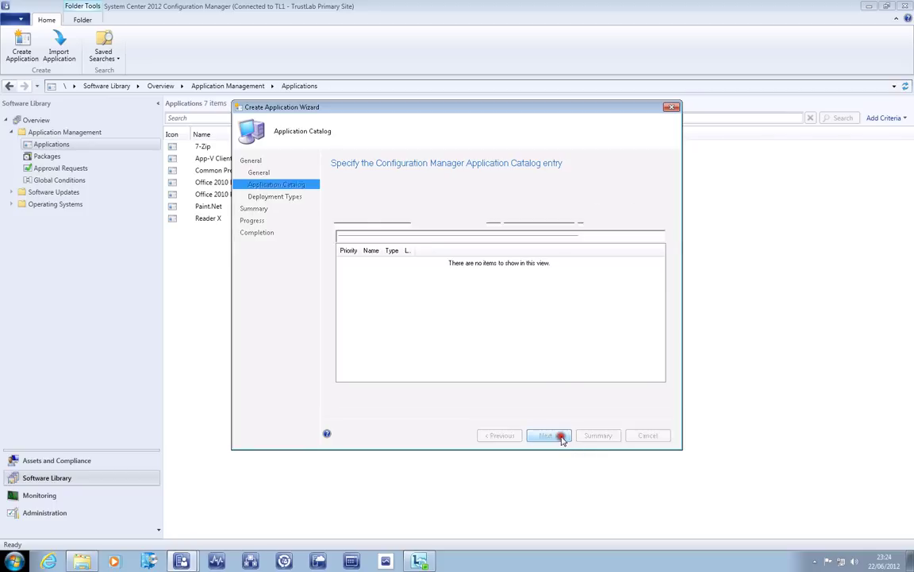
left_click(558, 435)
left_click(559, 436)
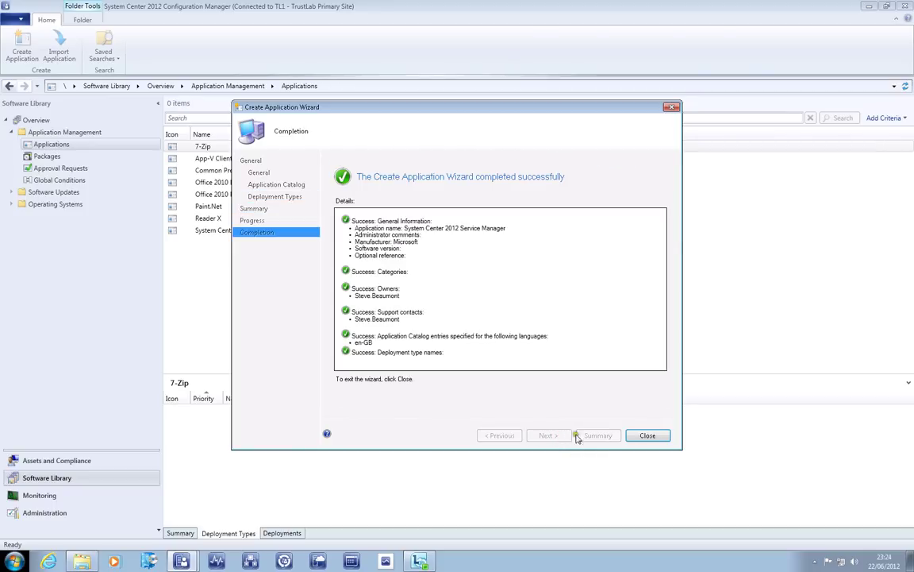
left_click(649, 435)
- Start a deployment type for the System Center 2012 Service Manager application, using the type Microsoft Application Virtualization
left_click(261, 230)
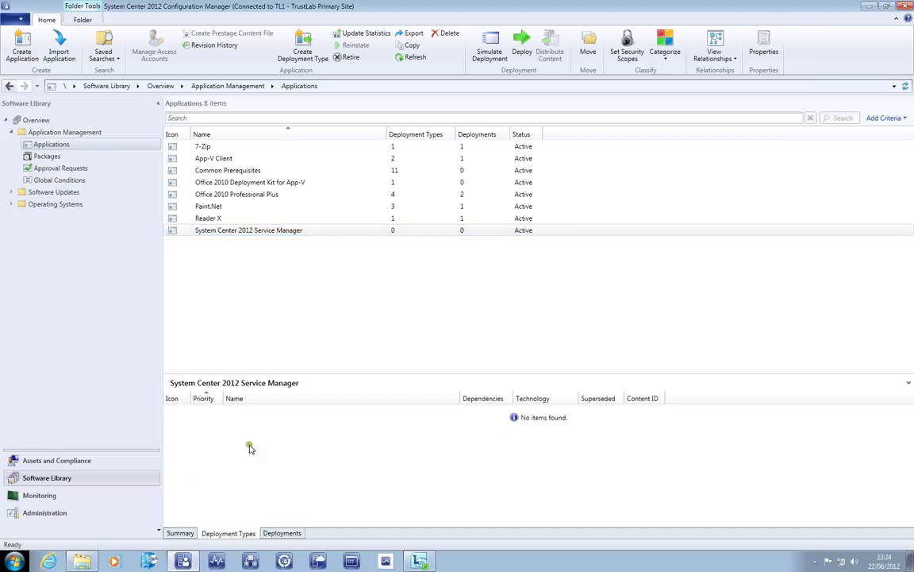
left_click(299, 41)
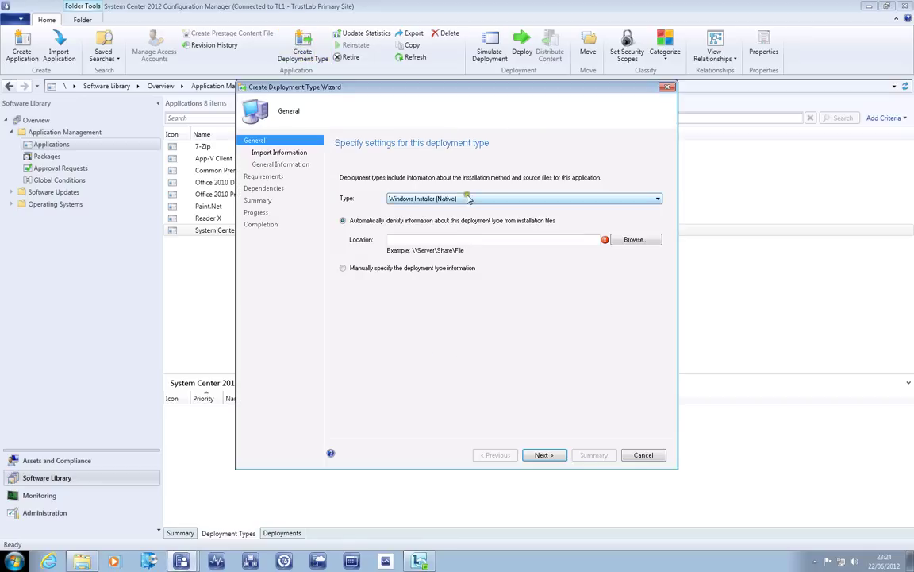
left_click(469, 197)
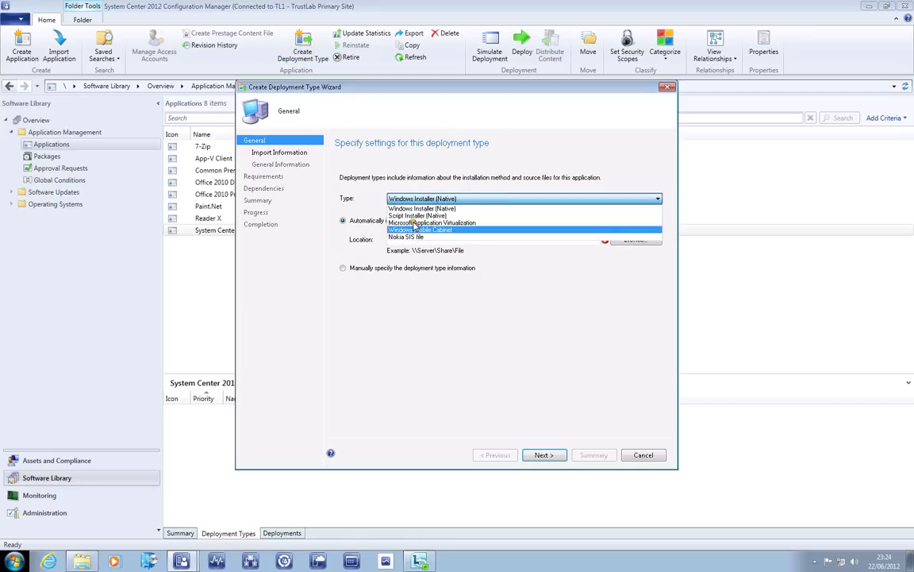
left_click(421, 223)
- Import the Service Manager 2012 Console manifest from \\Trustlab\DSL\DeploymentShare\Applications\Microsoft System Center 2012\App-V Consoles\Service Manager 2012 Console
left_click(632, 240)
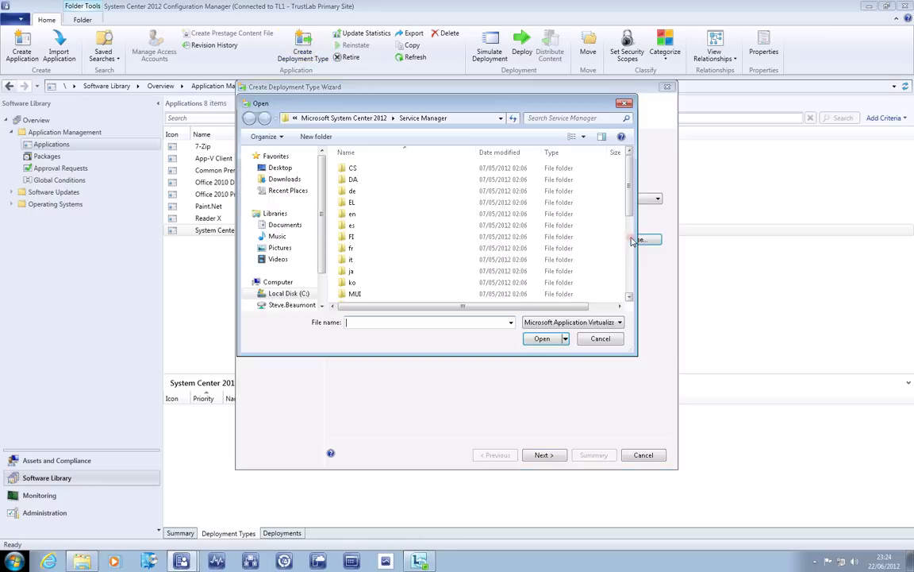
left_click(480, 119)
type("\\\\Trustlab\\DSL")
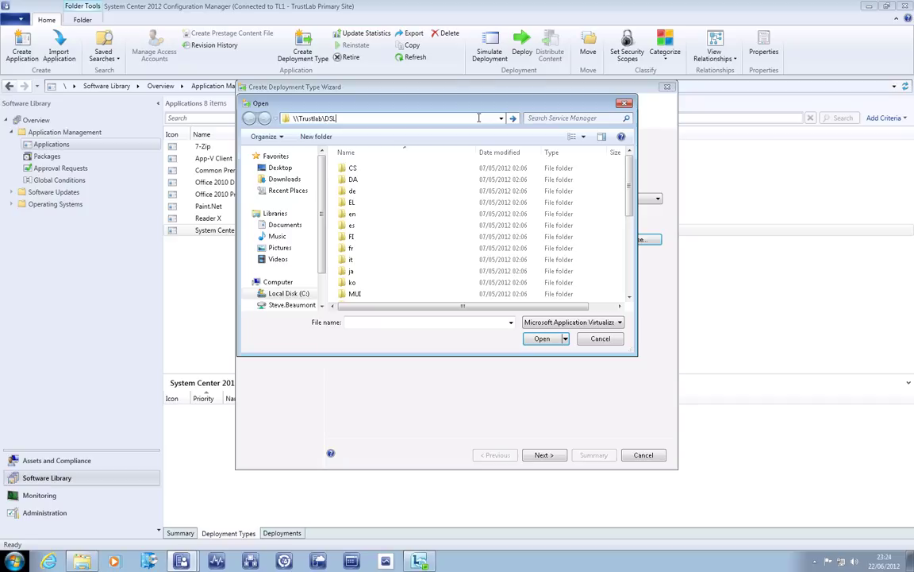
key("Return")
double_click(362, 168)
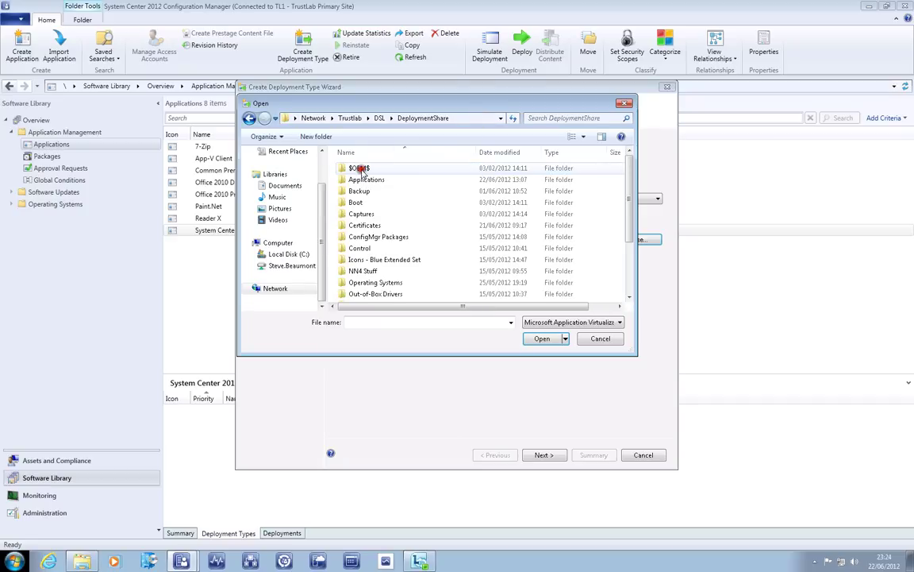
double_click(370, 179)
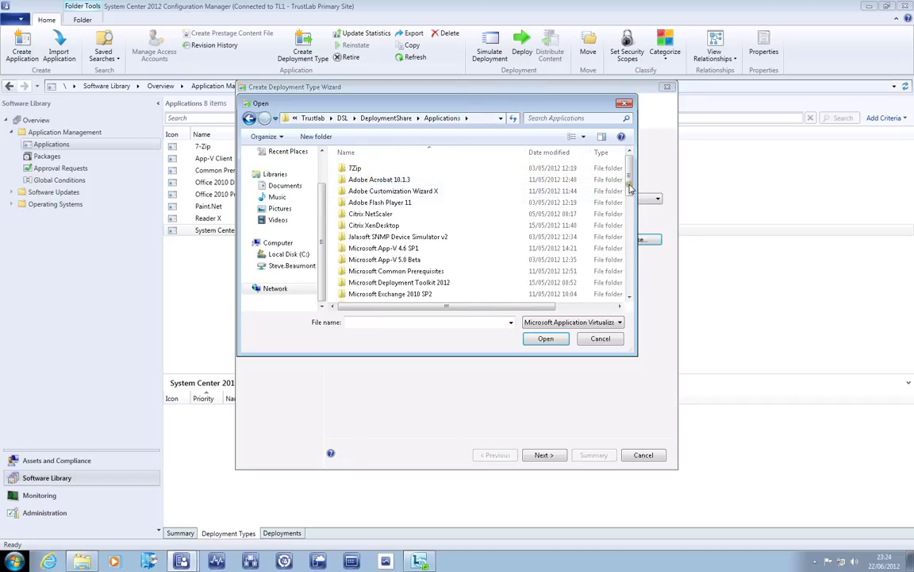
left_click_drag(630, 189, 628, 279)
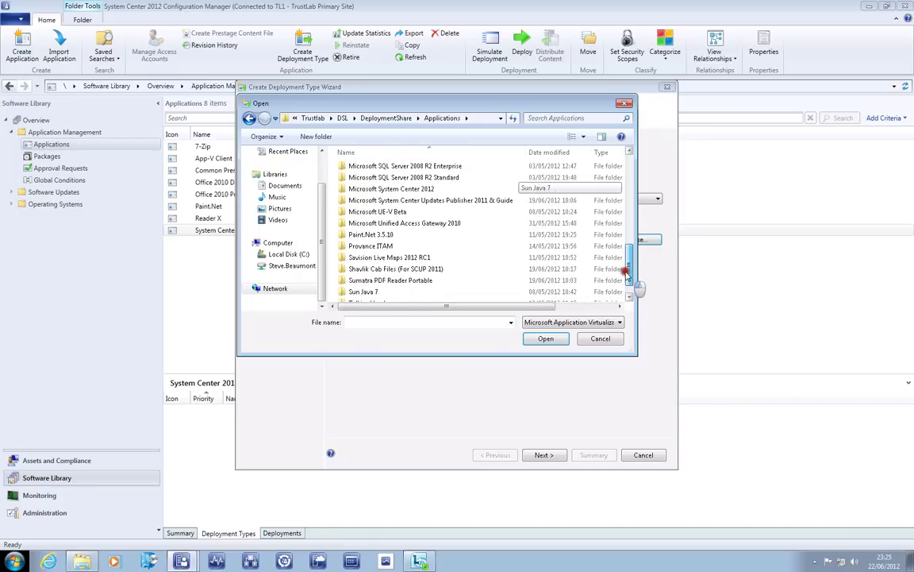
double_click(418, 189)
double_click(378, 178)
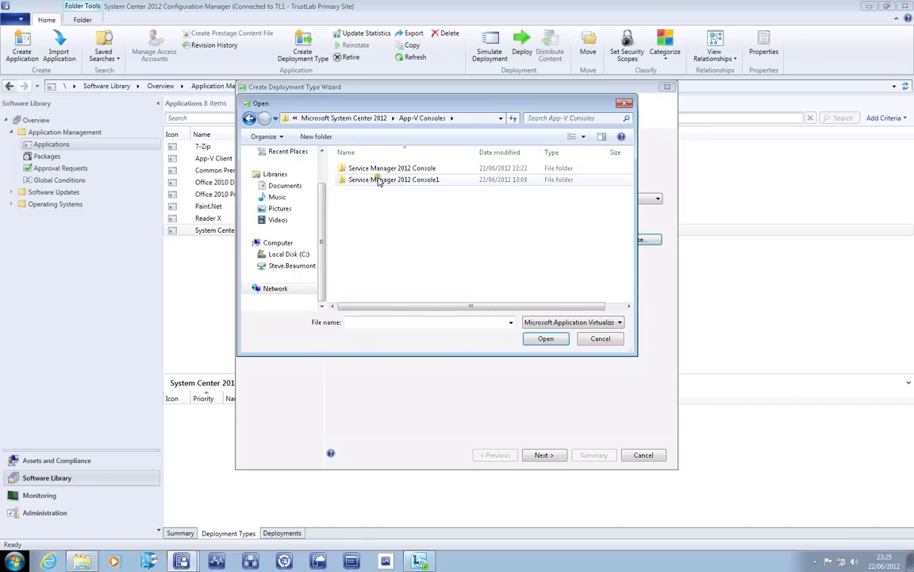
double_click(378, 168)
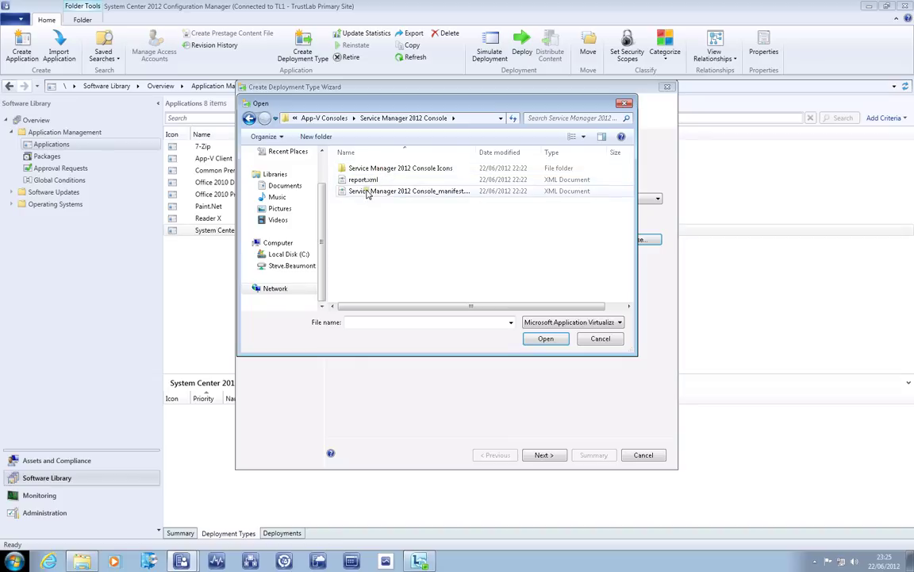
left_click(367, 192)
left_click(544, 339)
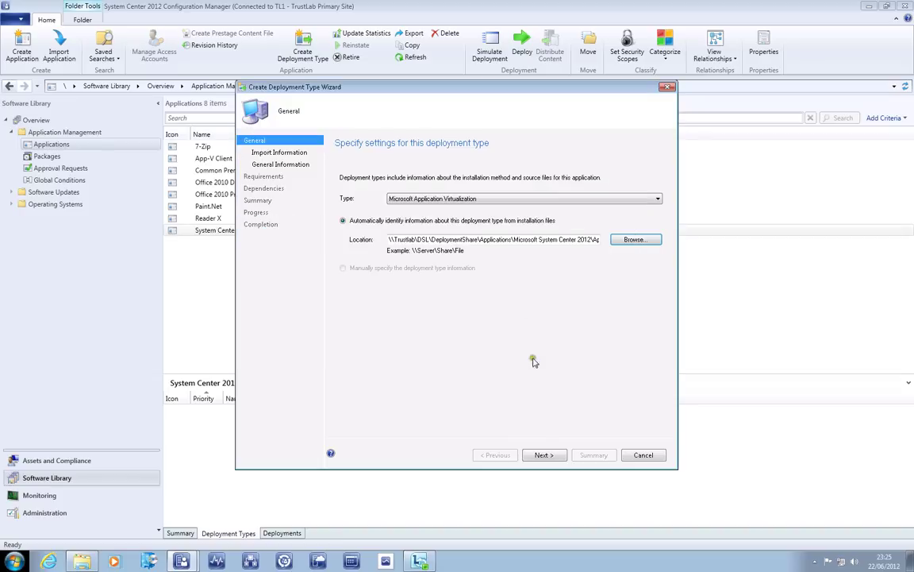
left_click(542, 454)
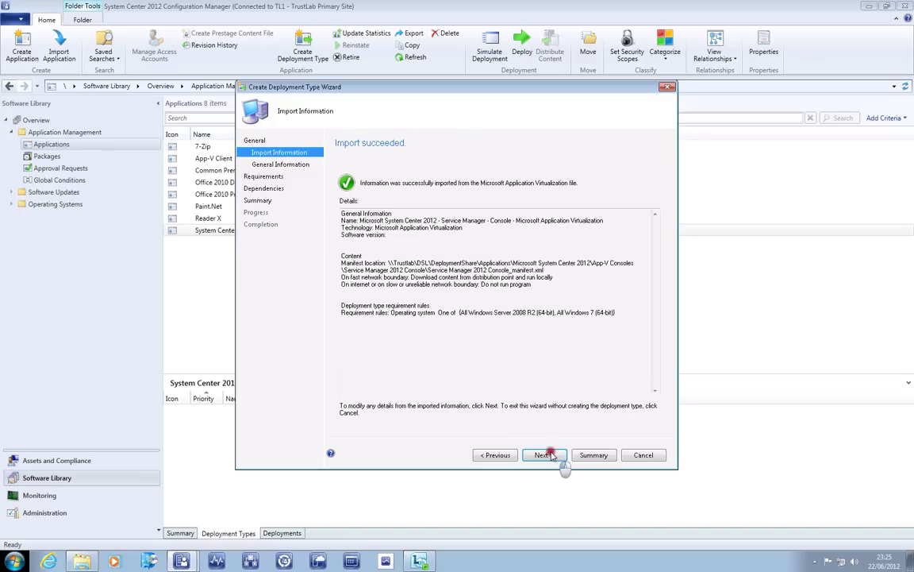
- Rename the deployment type as Microsoft System Center 2012 - Service Manager - Console - App-V
left_click(551, 455)
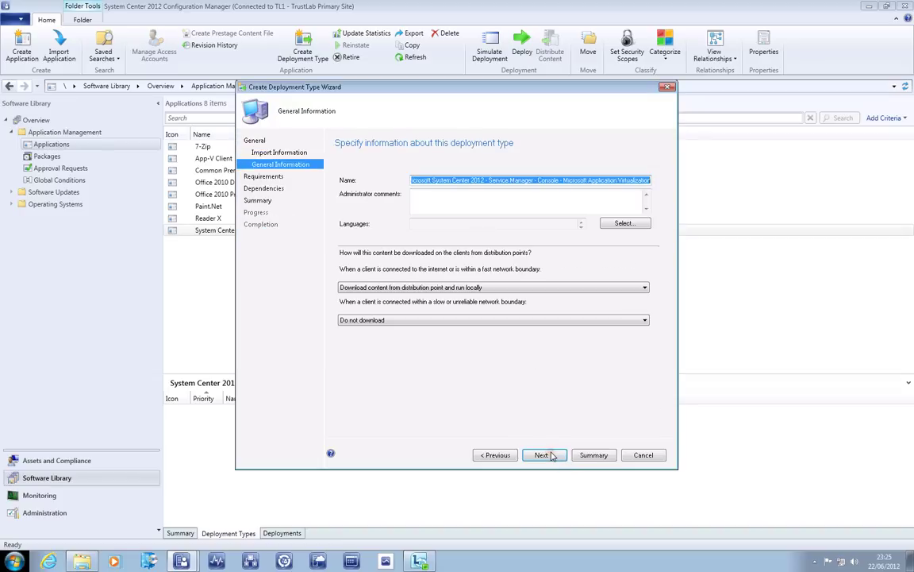
left_click(491, 179)
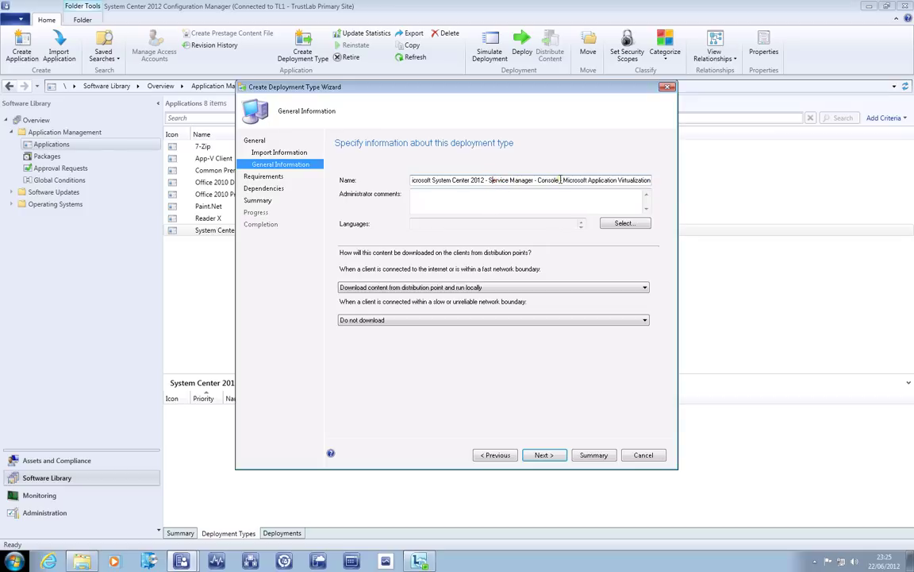
left_click_drag(473, 181, 381, 171)
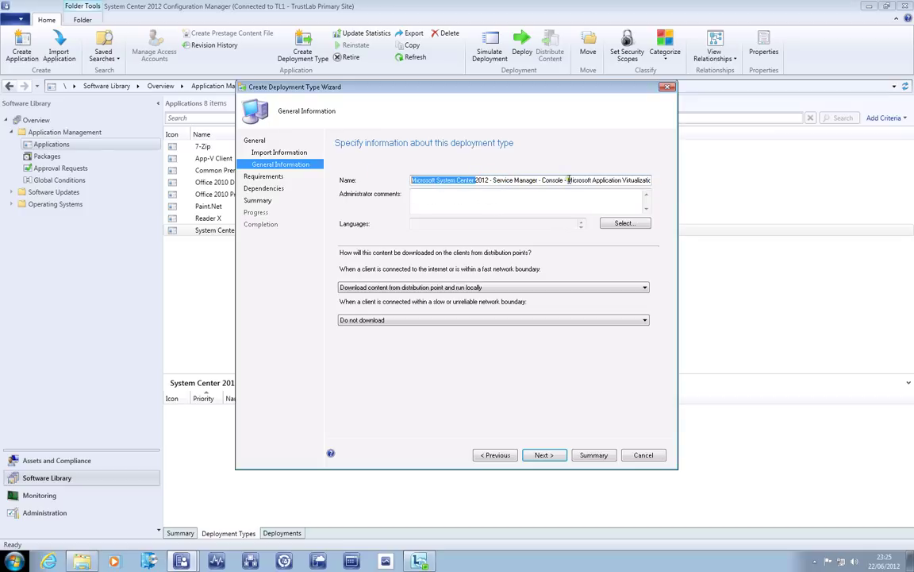
left_click_drag(568, 180, 691, 186)
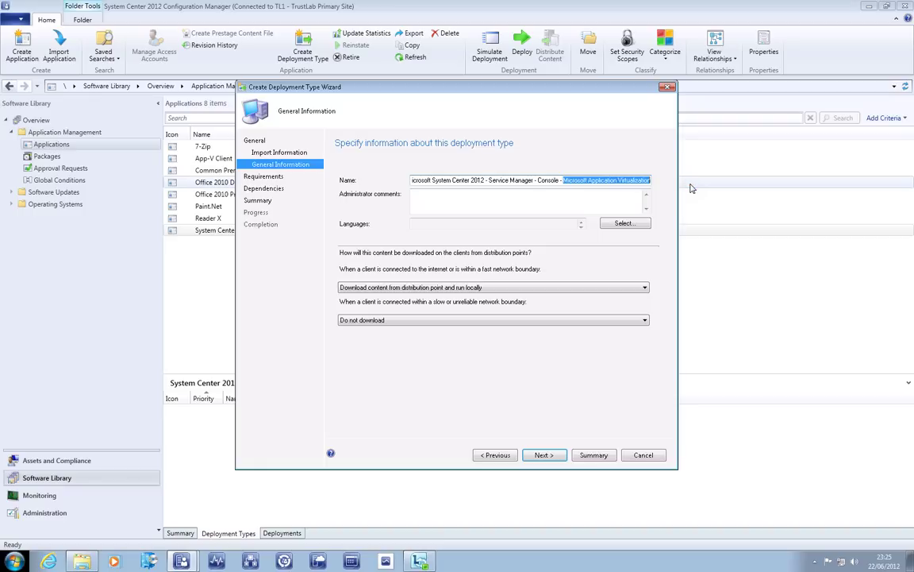
key("BackSpace")
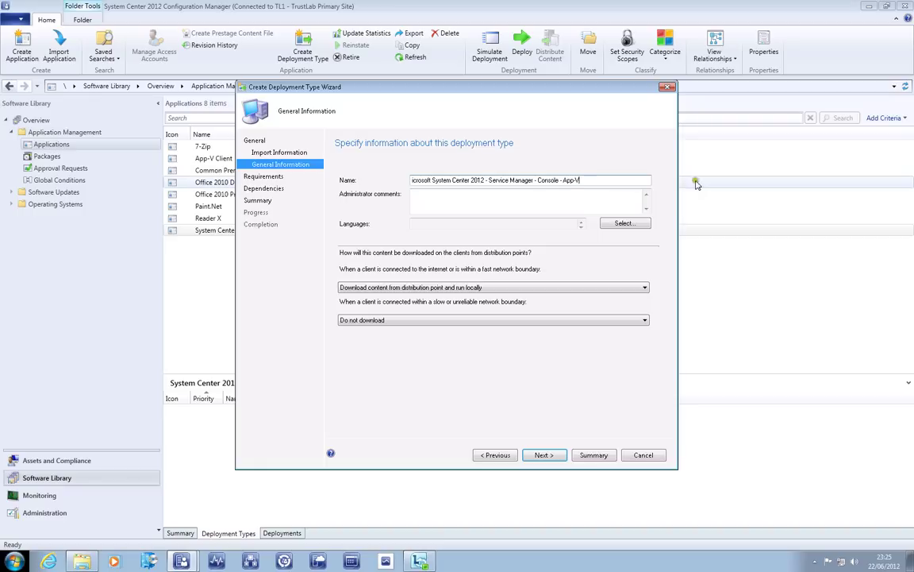
- Set clients on slow or unreliable networks to download content from distribution point and run locally, and proceed to the requirements
left_click(473, 321)
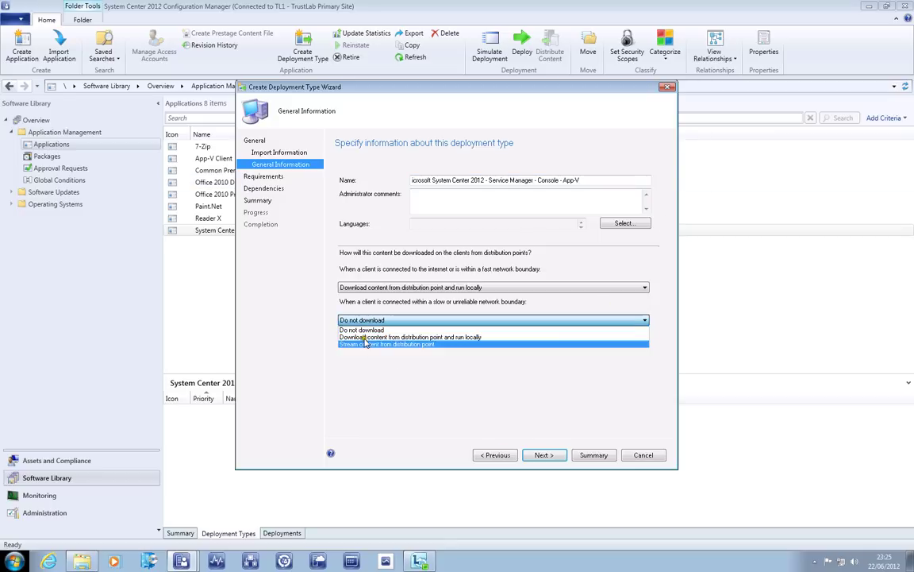
left_click(364, 337)
left_click(546, 456)
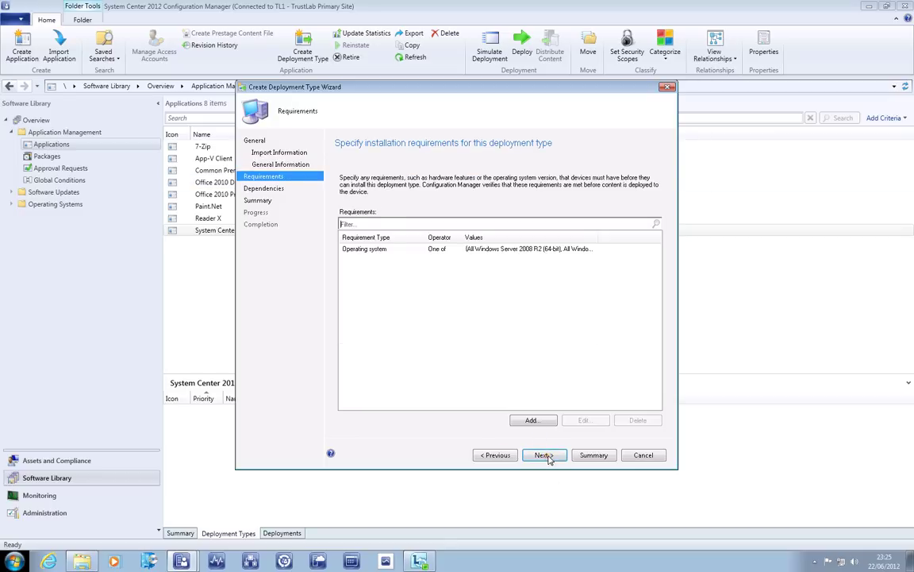
- Check the full list of values in the operating system requirement, then accept the requirements and proceed to the dependencies
left_click(476, 249)
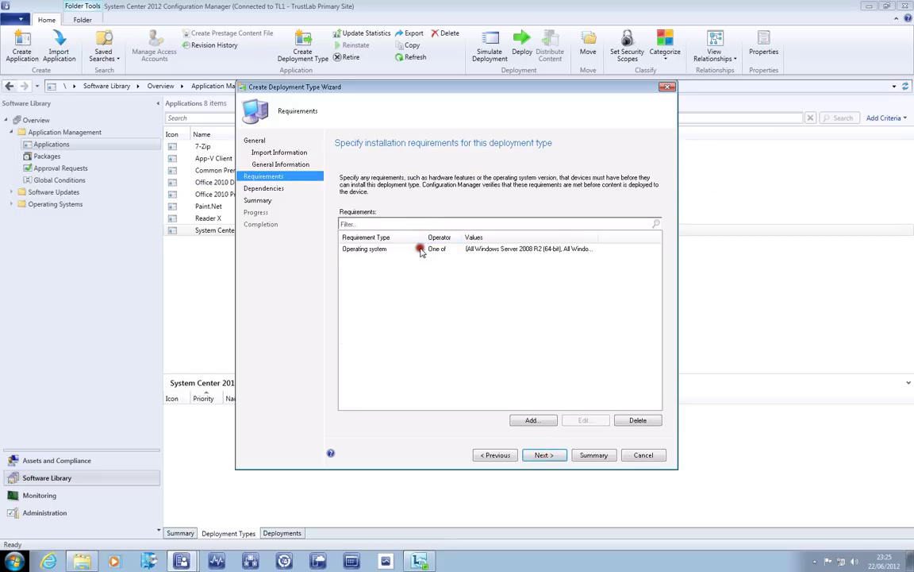
double_click(598, 234)
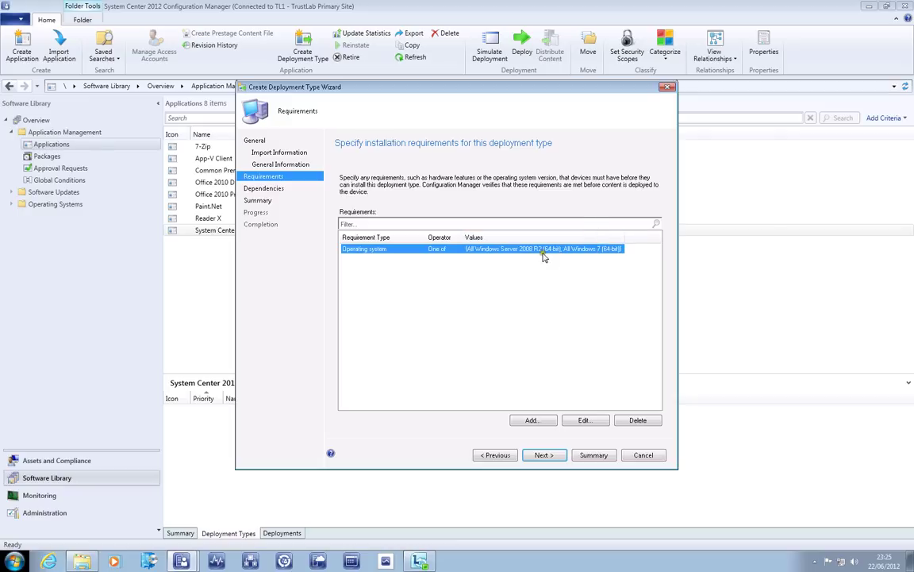
left_click(559, 263)
left_click(545, 456)
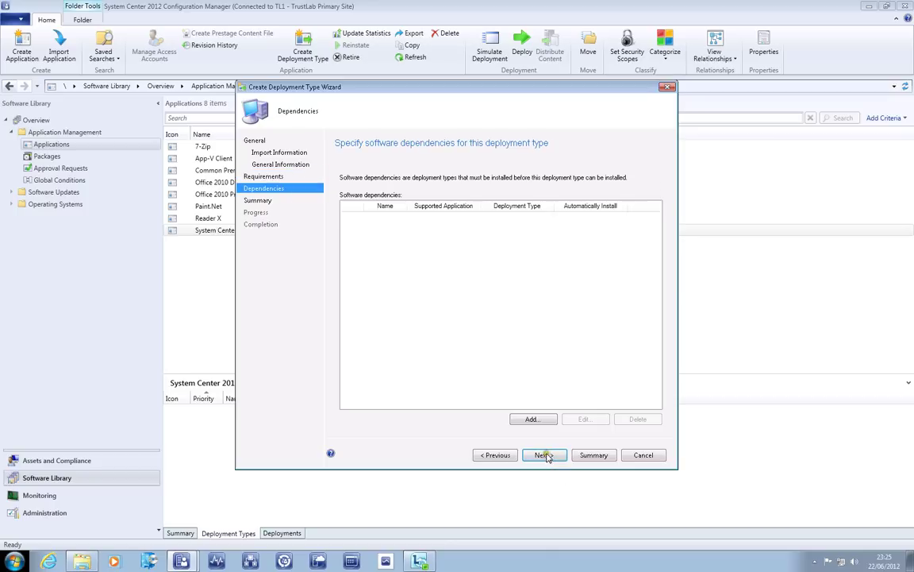
- Add a dependency group named App-V containing the App-V Client deployment types App-V Desktop Client - x64 and App-V RDS Client
left_click(532, 419)
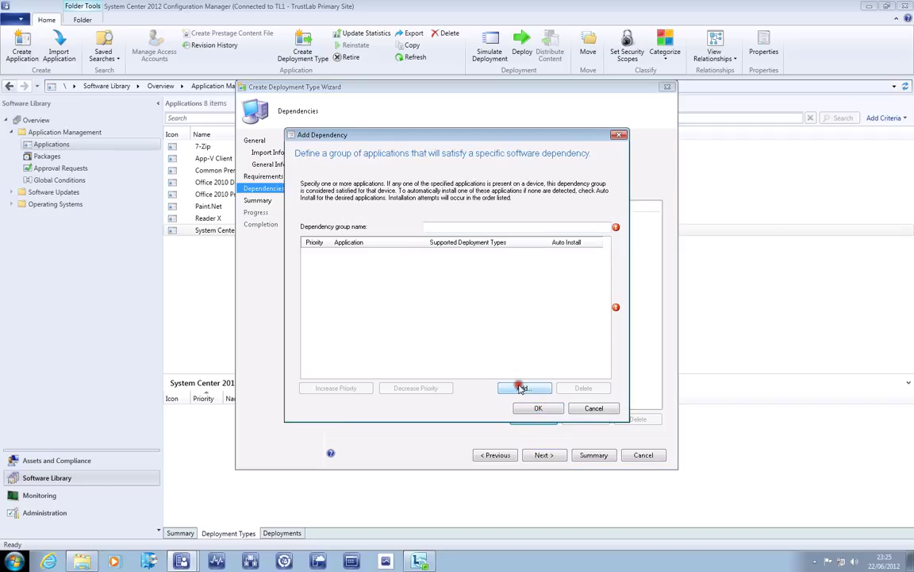
left_click(523, 388)
left_click(444, 236)
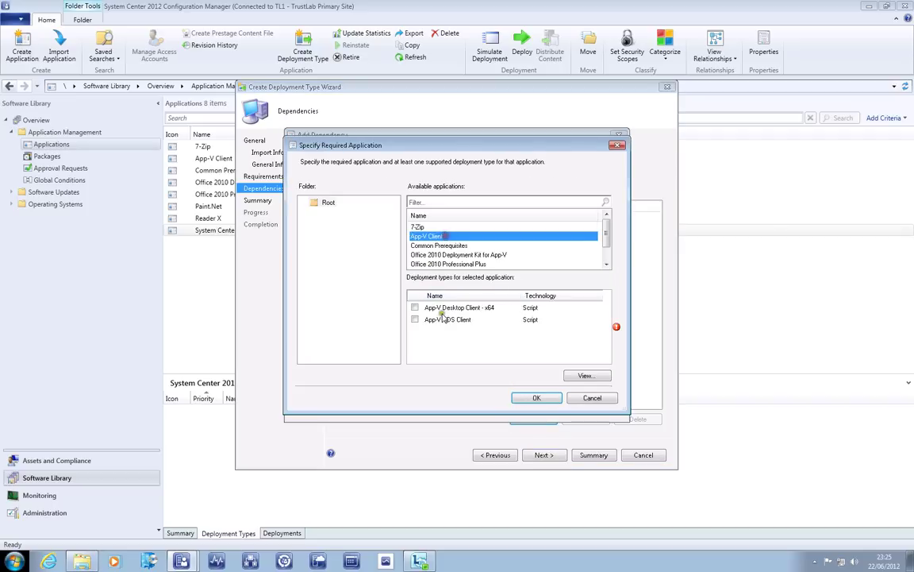
left_click(415, 307)
left_click(415, 320)
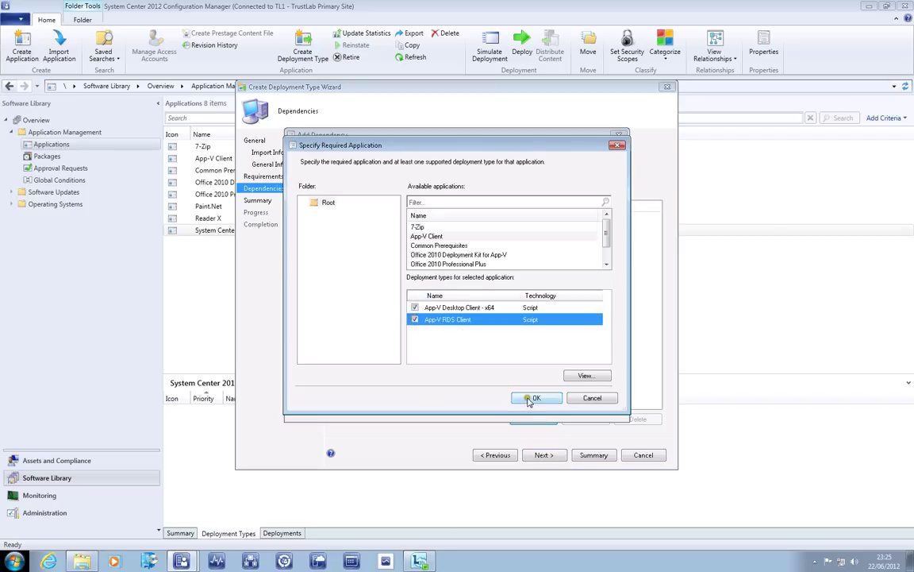
key("Return")
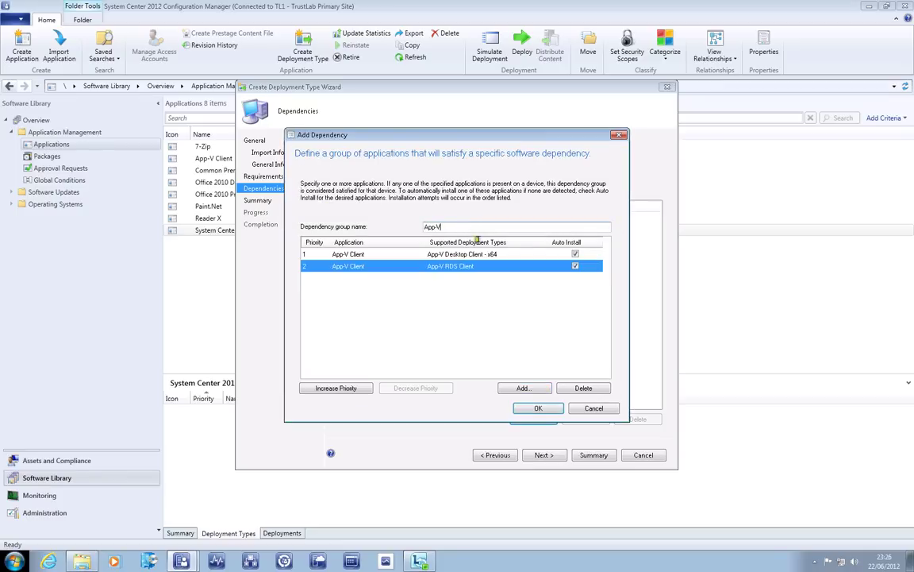
left_click(531, 408)
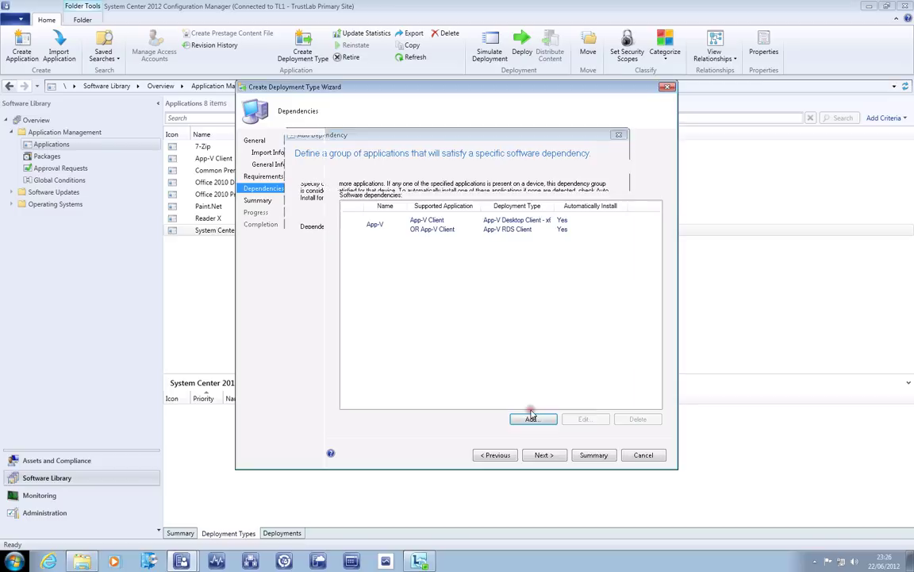
left_click(375, 225)
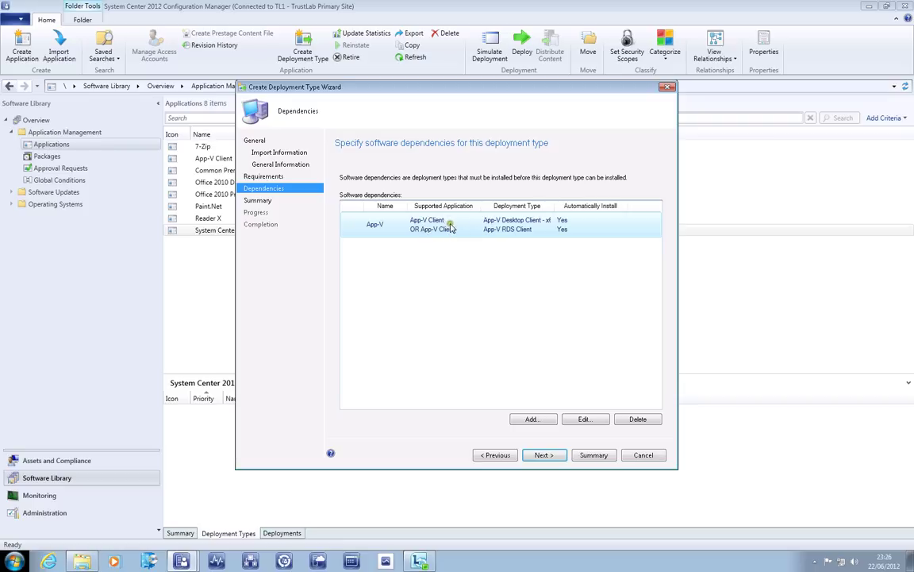
left_click_drag(558, 206, 571, 206)
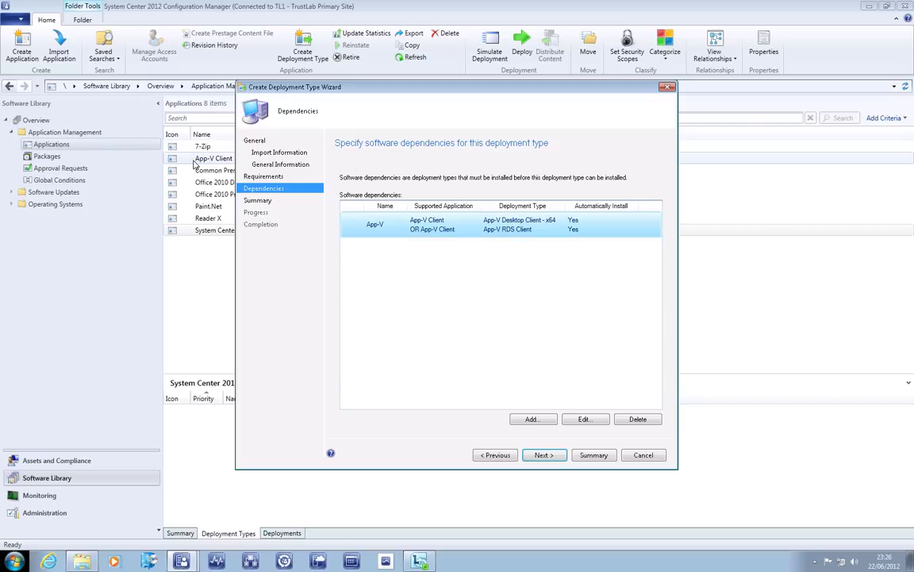
- Add a dependency group named Report Viewer 2010 using the Microsoft Report Viewer 2010 SP1 v10.0.40219 deployment type from Common Prerequisites
left_click(532, 418)
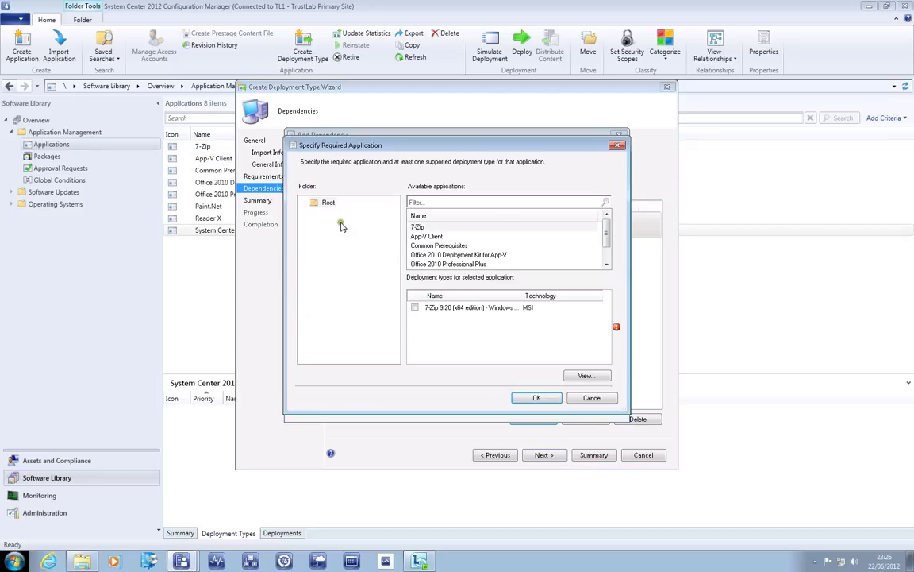
left_click(441, 245)
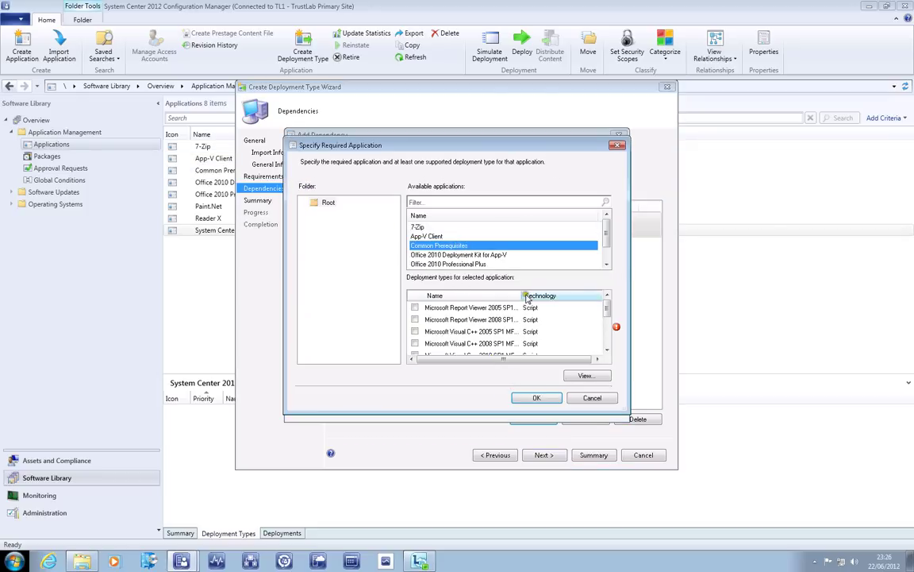
left_click_drag(522, 296, 553, 296)
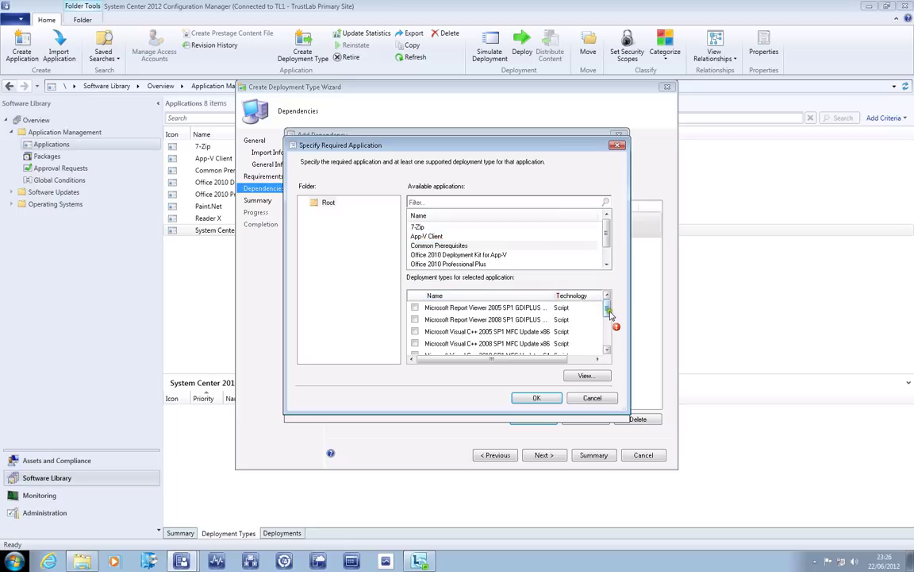
left_click_drag(611, 321, 609, 342)
left_click(414, 331)
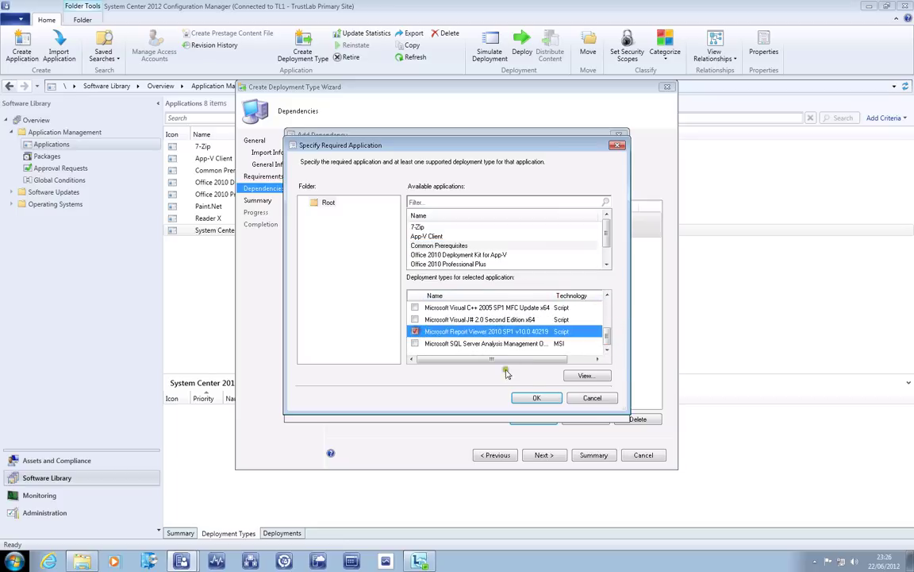
left_click(537, 396)
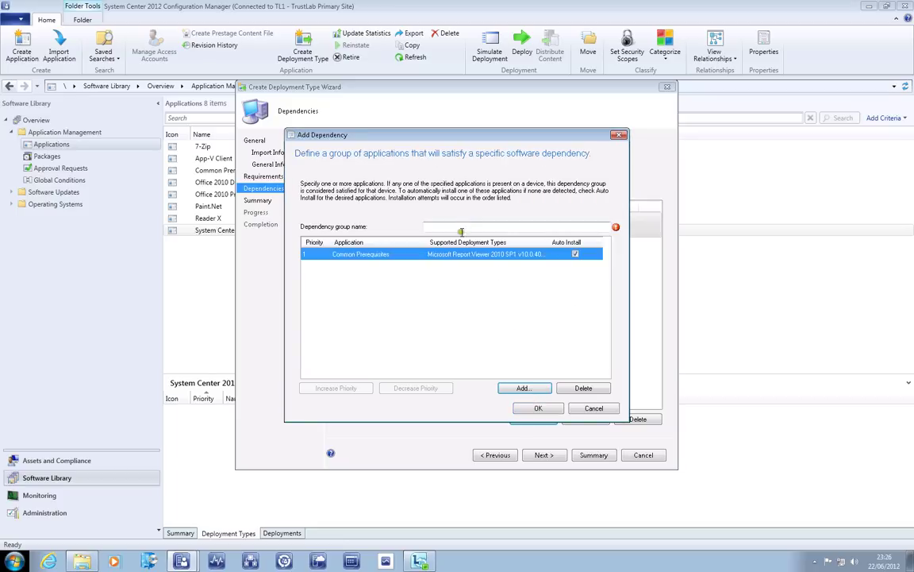
left_click(459, 227)
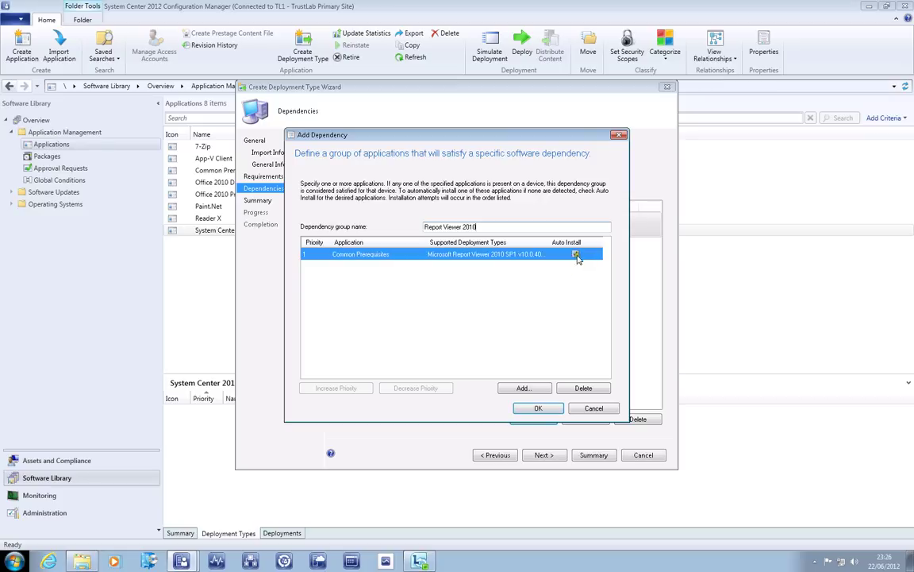
left_click(539, 408)
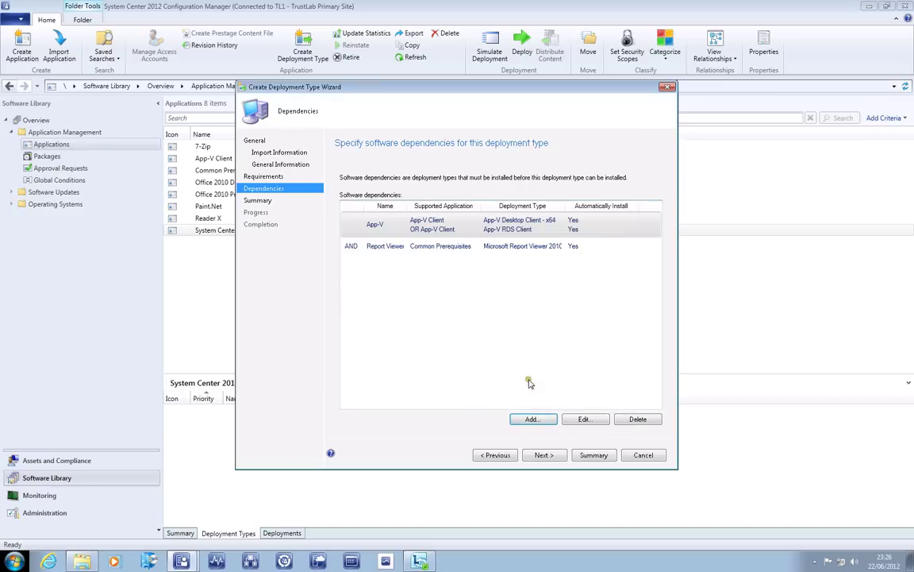
- Add a dependency group named SQL Analysis Objects using the Microsoft SQL Server Analysis Management Objects deployment type from Common Prerequisites
left_click(533, 420)
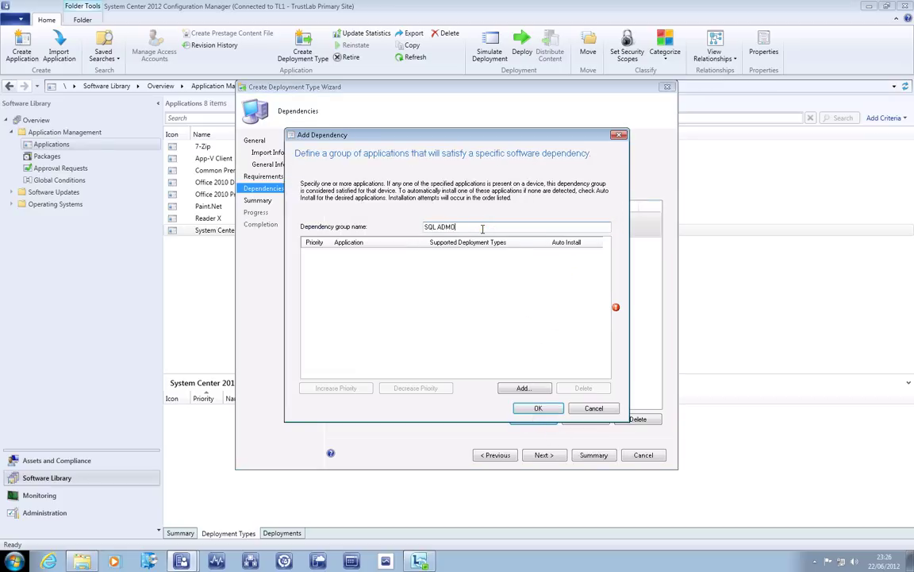
left_click(523, 387)
left_click(477, 227)
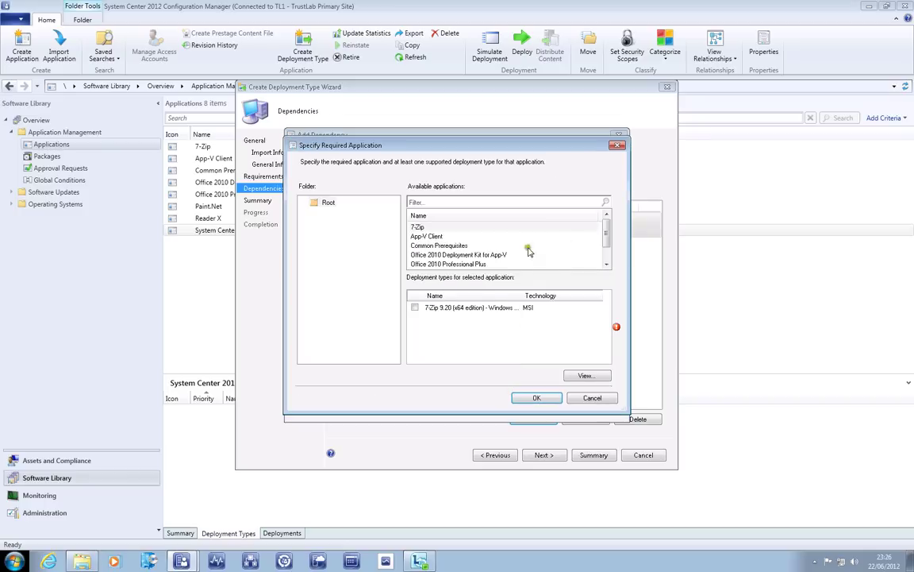
left_click(437, 245)
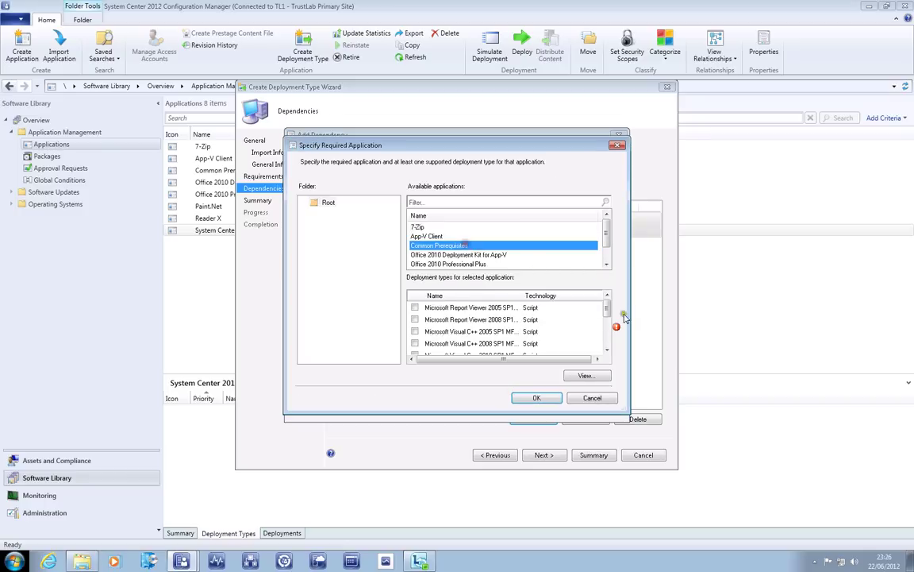
scroll(555, 325, "down", 2)
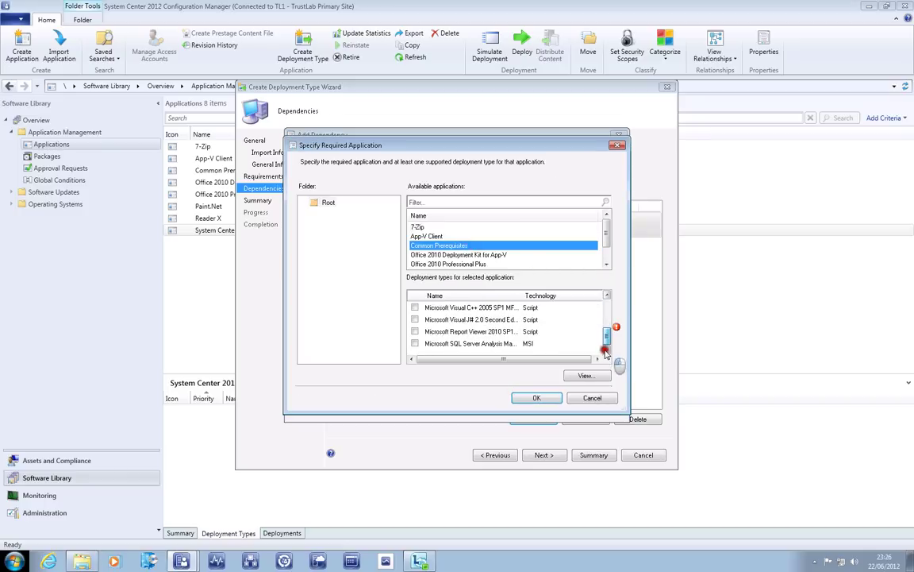
left_click(465, 344)
left_click(415, 343)
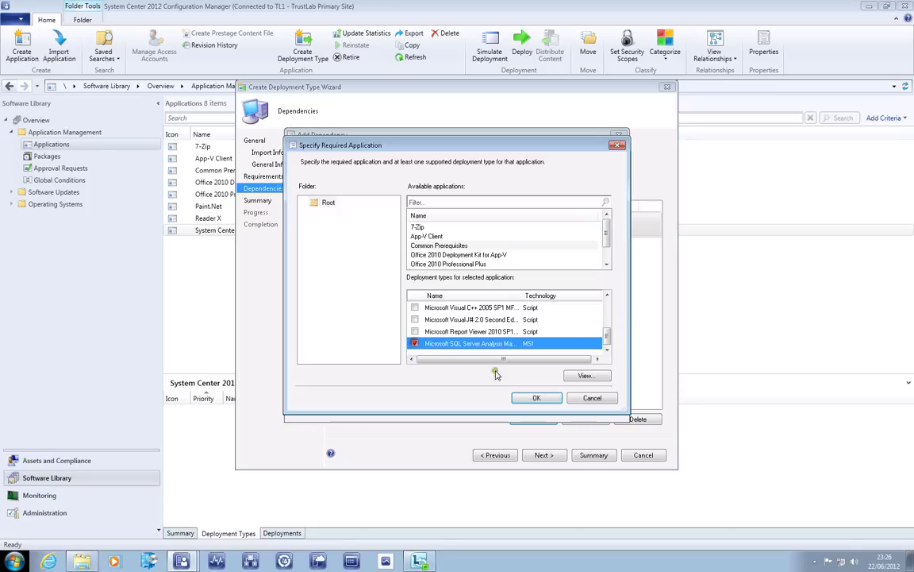
left_click(536, 399)
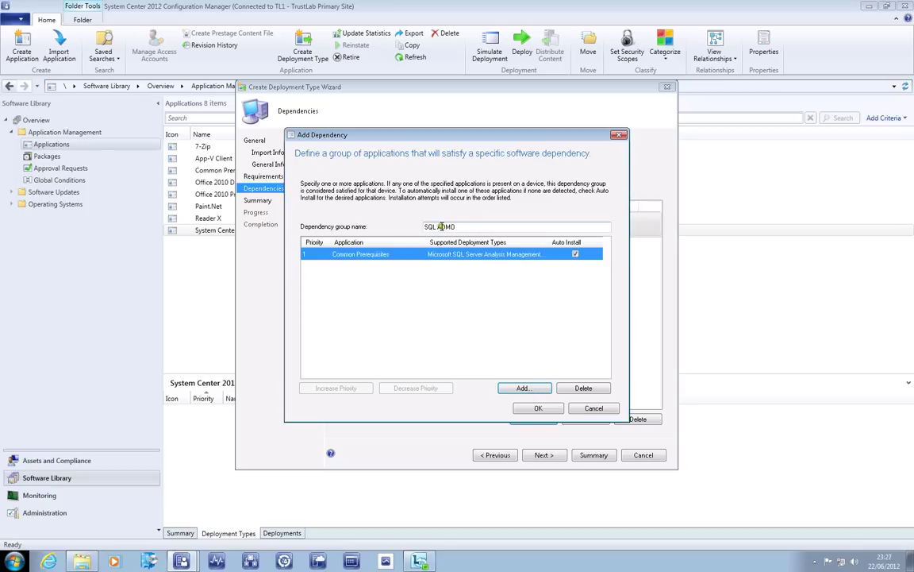
left_click_drag(437, 227, 507, 227)
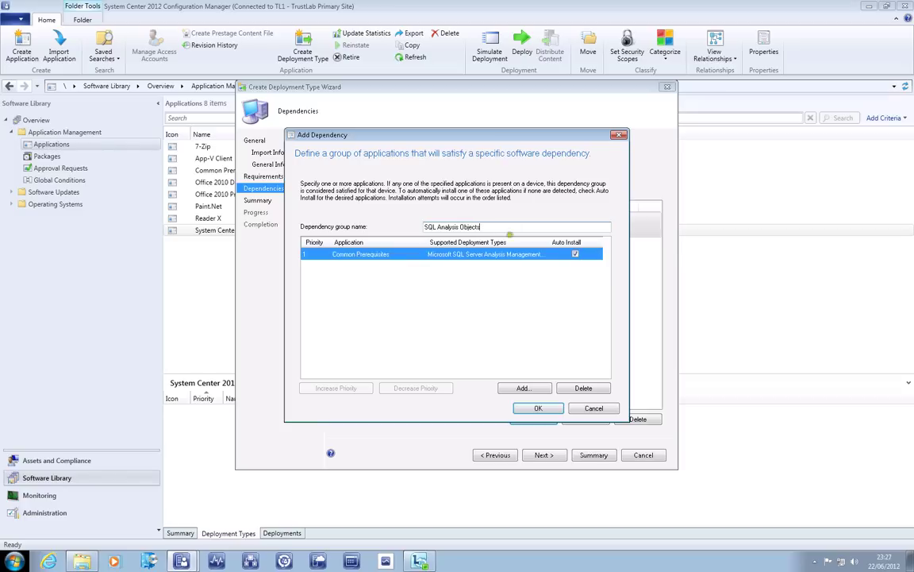
left_click(528, 408)
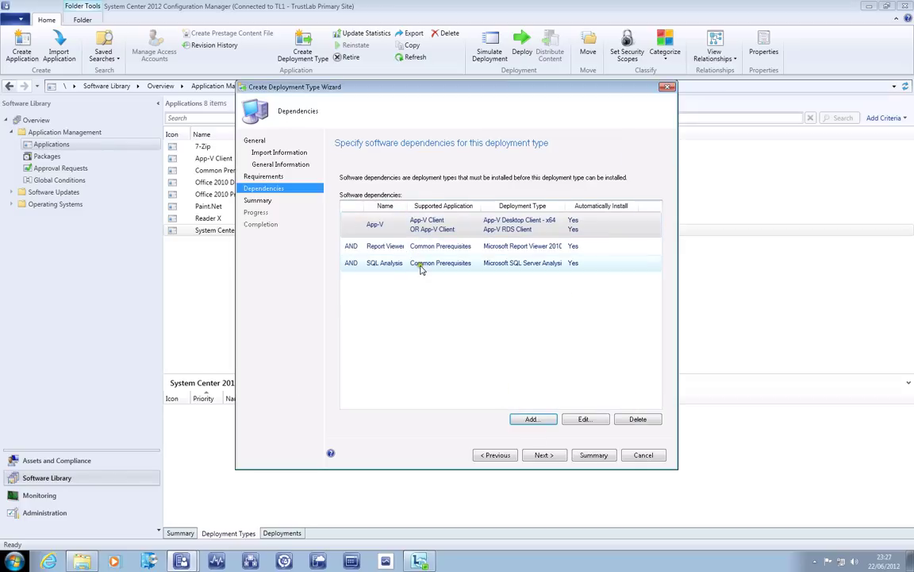
- Accept the dependencies and summary to create the Service Manager console deployment type, and close the wizard
left_click(546, 458)
left_click(549, 458)
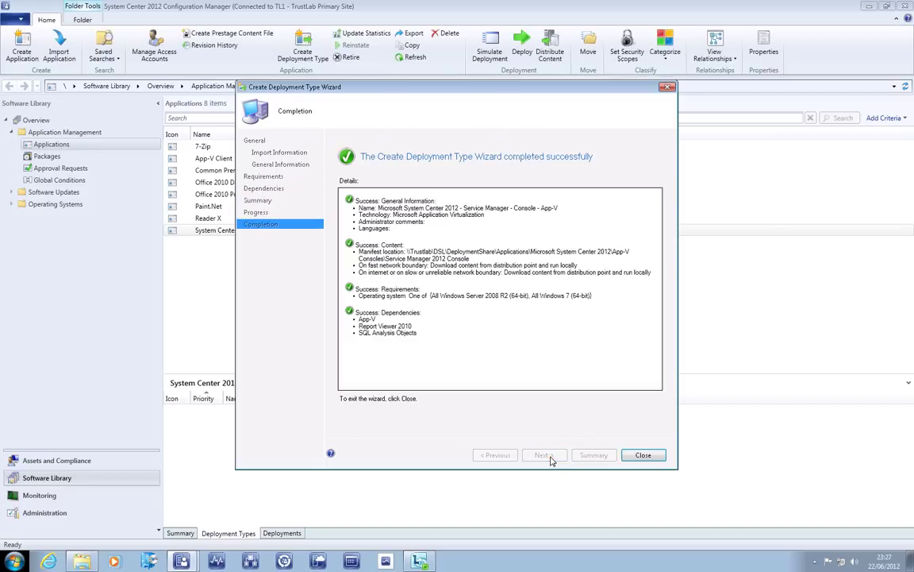
left_click(643, 455)
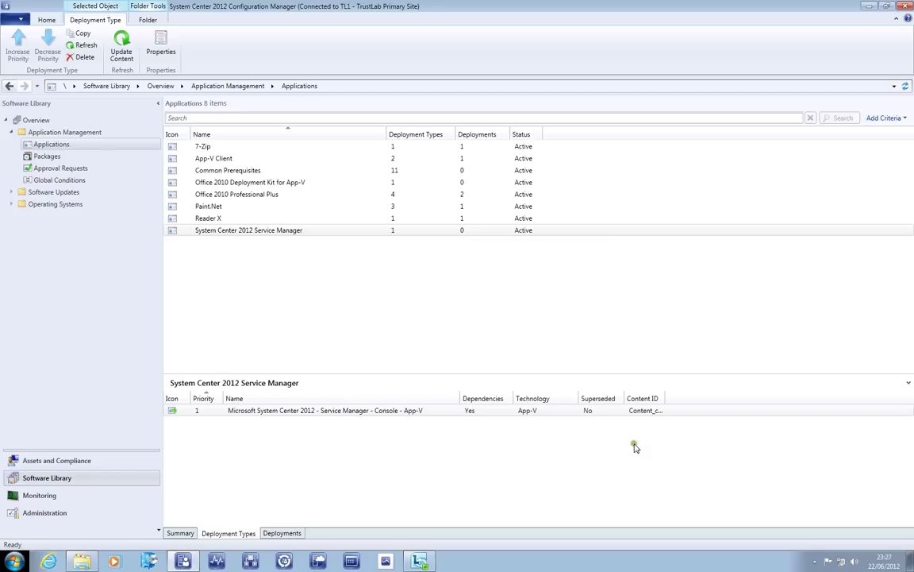
left_click(281, 533)
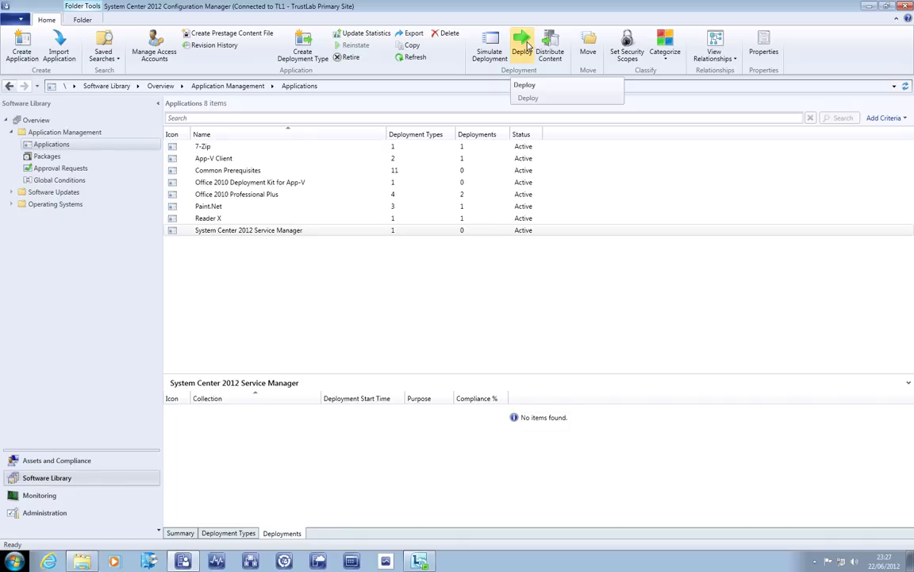
left_click(523, 47)
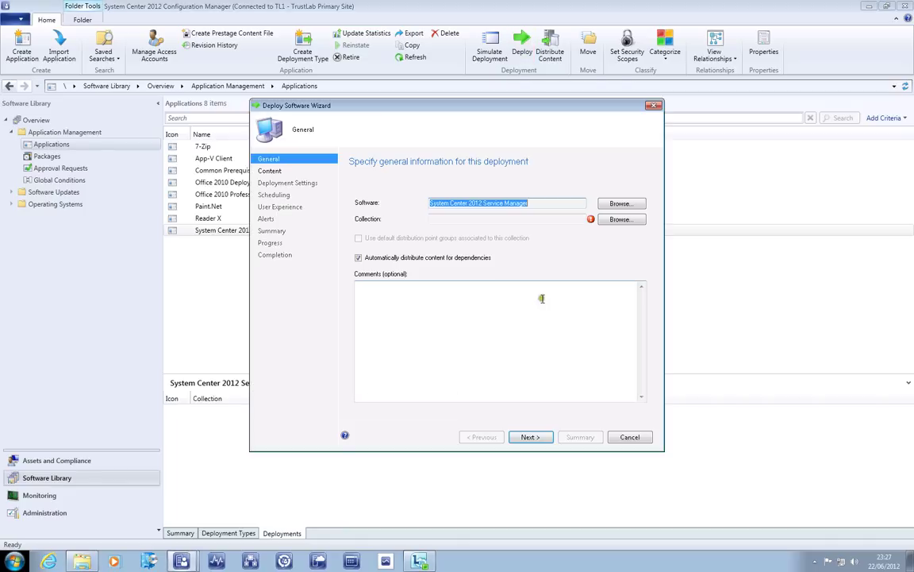
left_click(621, 219)
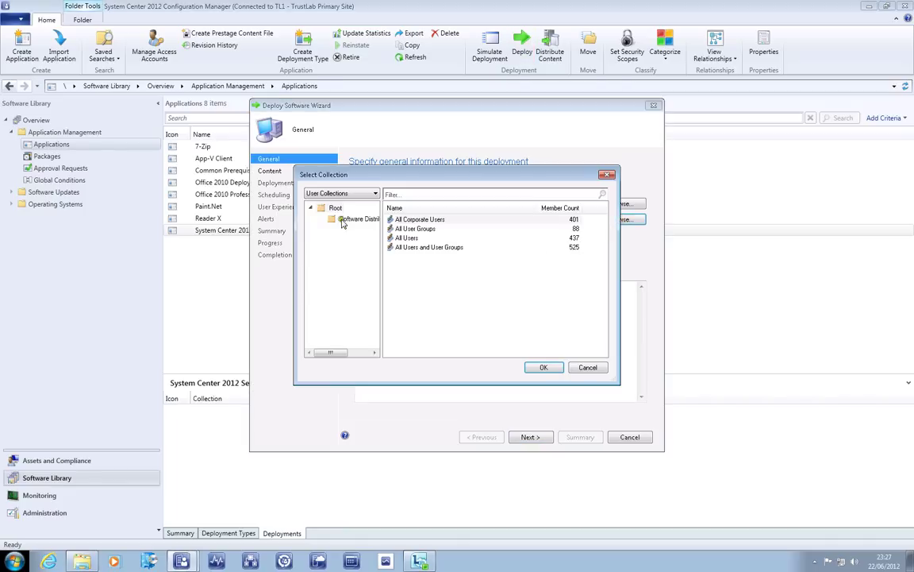
left_click(346, 195)
left_click(343, 194)
left_click(342, 221)
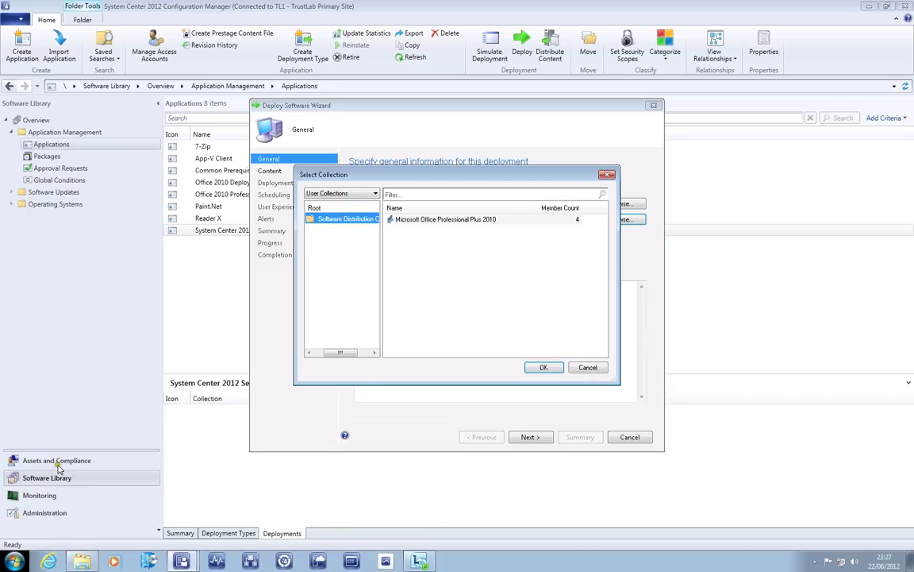
left_click(587, 367)
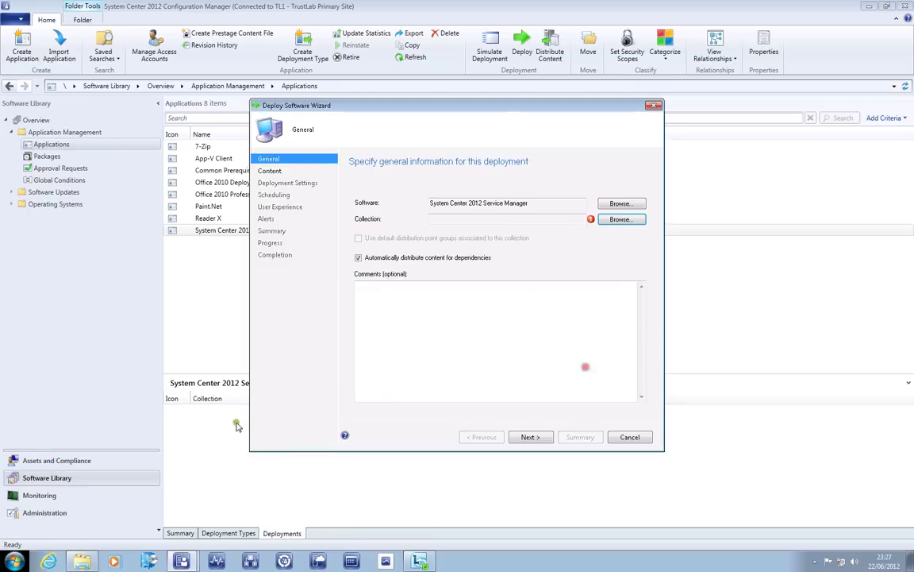
key("Escape")
- Start a user collection named Service Manager Console in the Software Distribution Collections folder, with All Users as its limiting collection
left_click(53, 462)
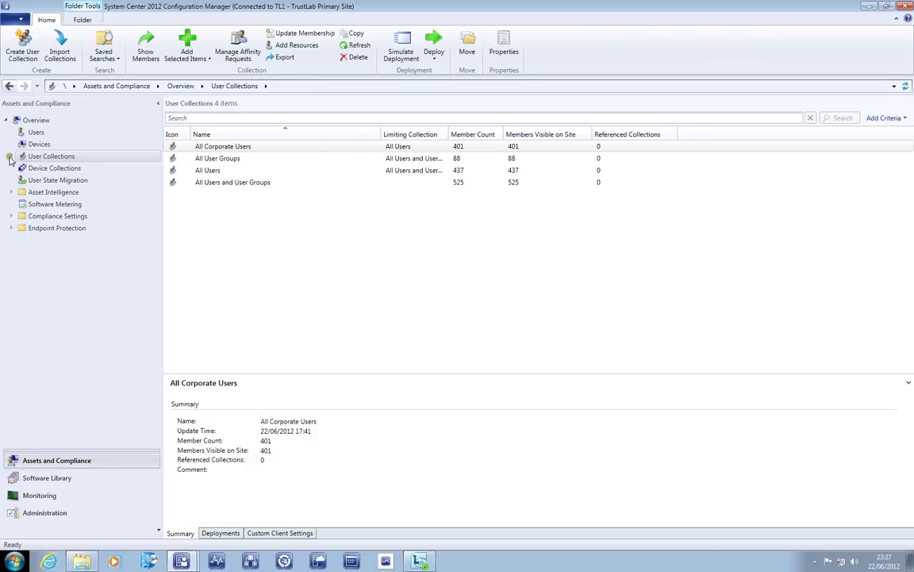
double_click(49, 157)
left_click(50, 167)
right_click(200, 156)
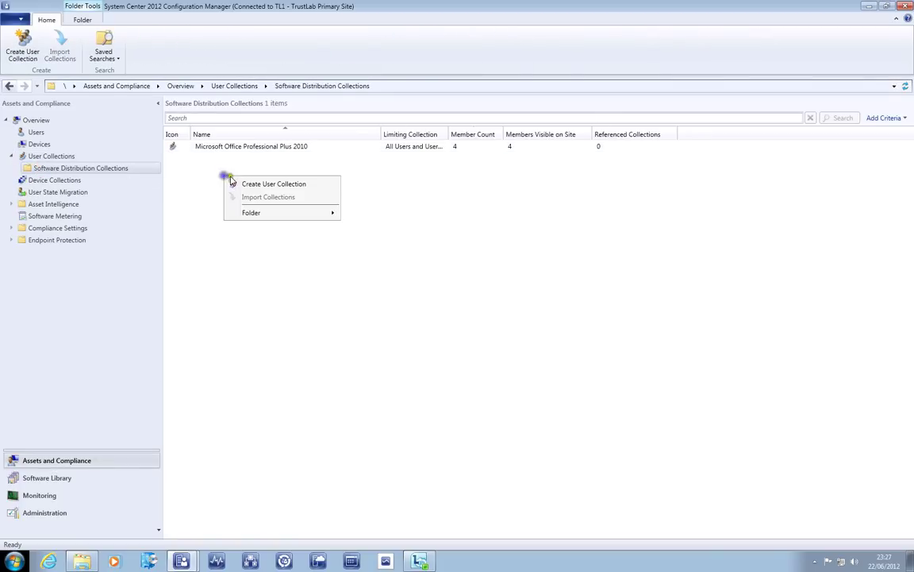
left_click(226, 162)
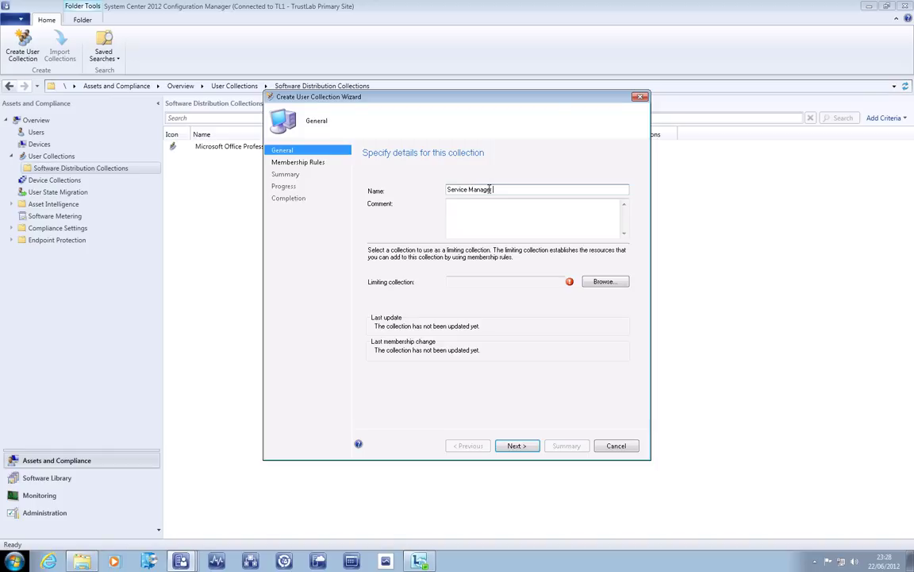
left_click(601, 282)
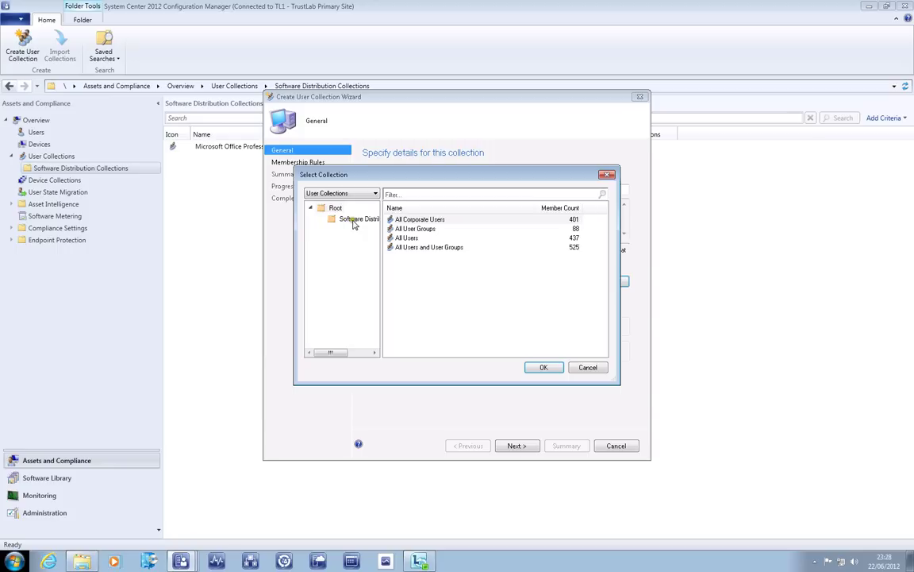
left_click(414, 239)
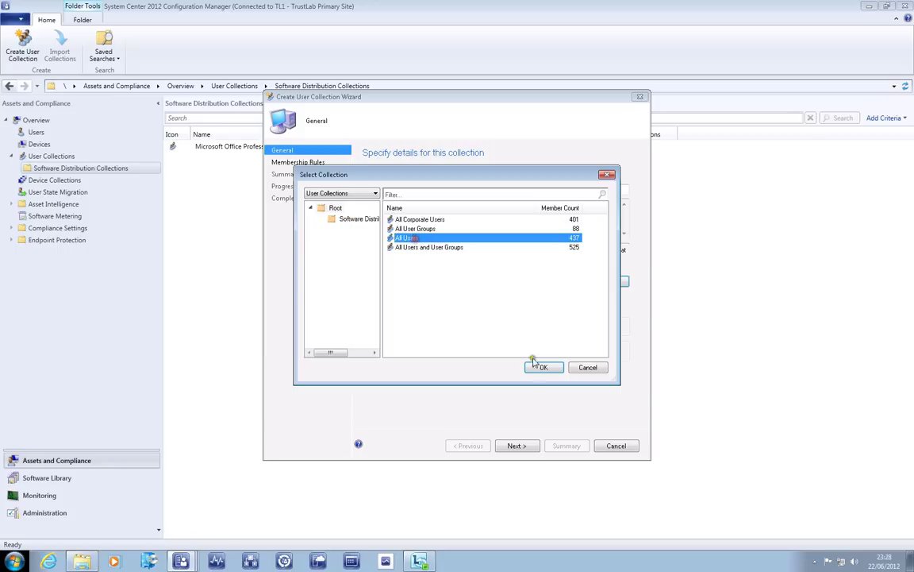
left_click(545, 367)
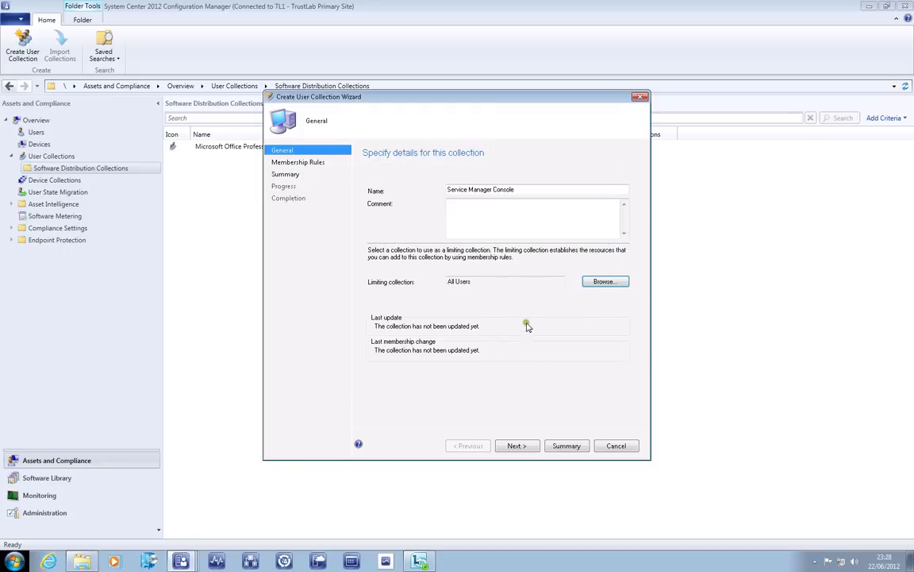
left_click(518, 447)
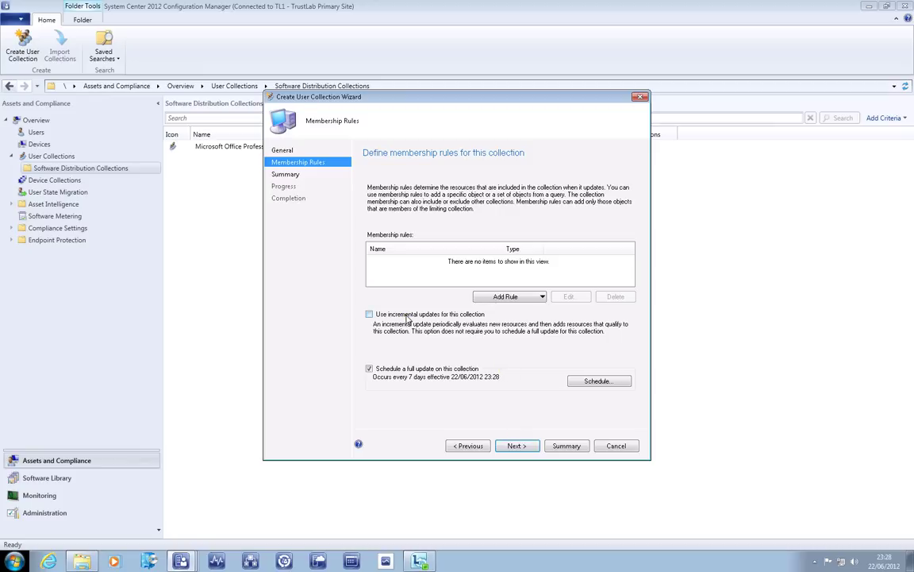
- Enable incremental updates for the collection and add a query membership rule named Service Manager Console
left_click(448, 315)
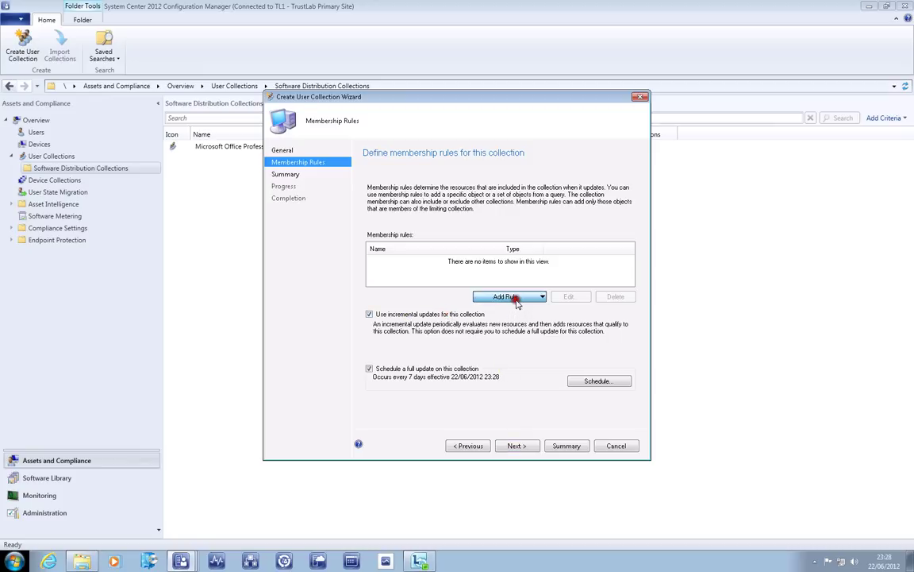
left_click(514, 297)
left_click(511, 322)
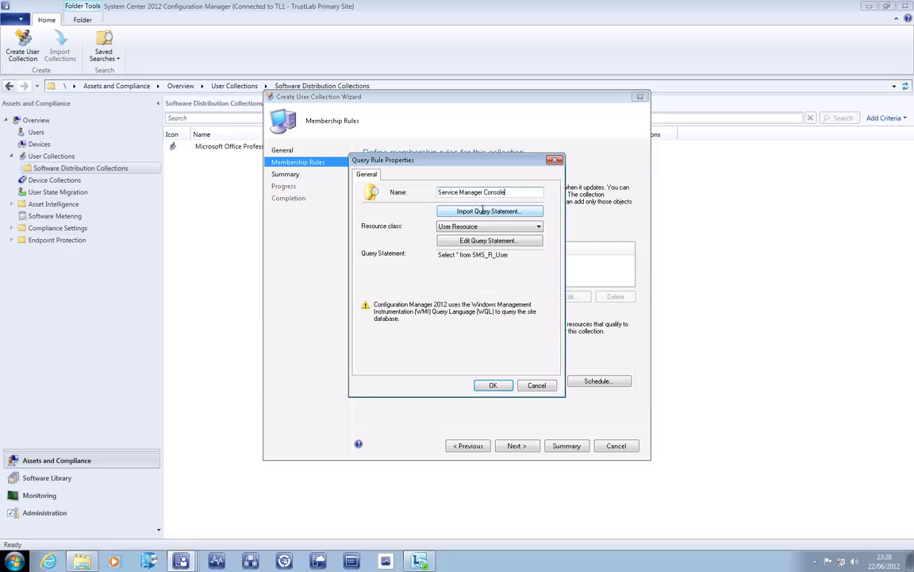
- Add a simple value criterion to the rule's query statement on the User Group Name attribute of the User Resource class
left_click(500, 240)
left_click(389, 177)
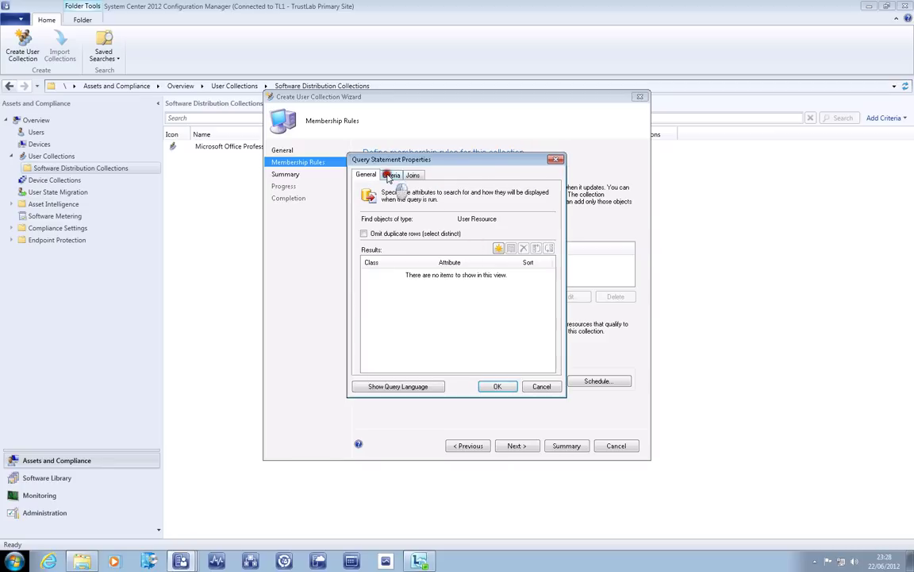
left_click(475, 223)
left_click(512, 254)
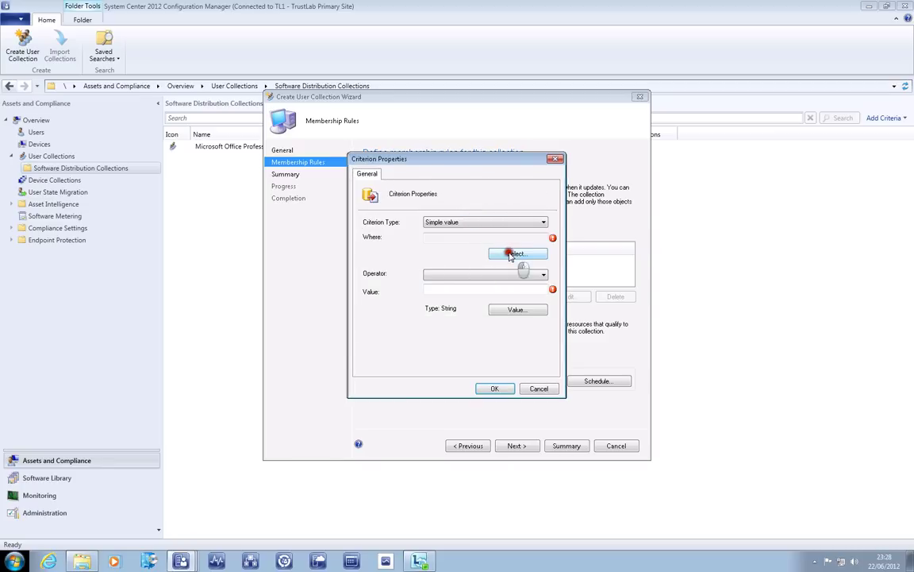
left_click(536, 247)
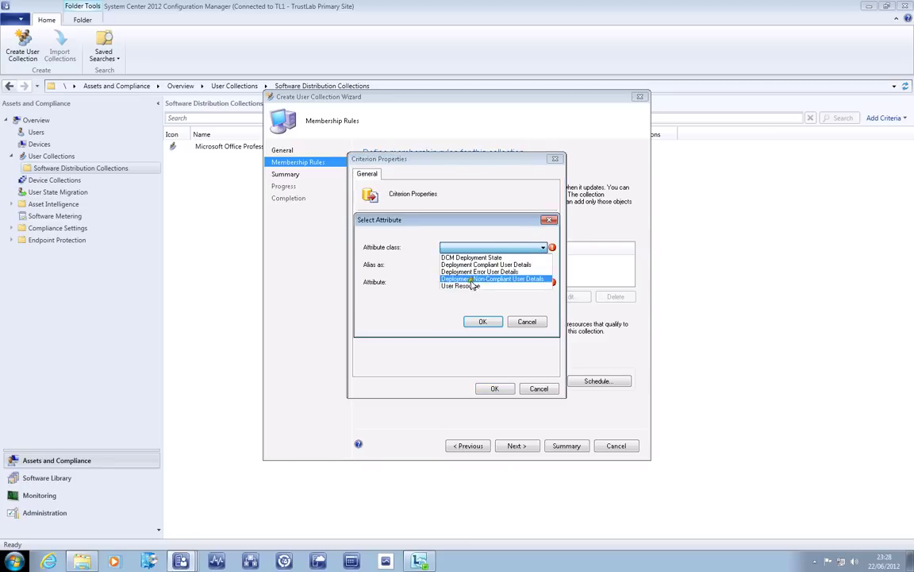
left_click(468, 285)
left_click(492, 282)
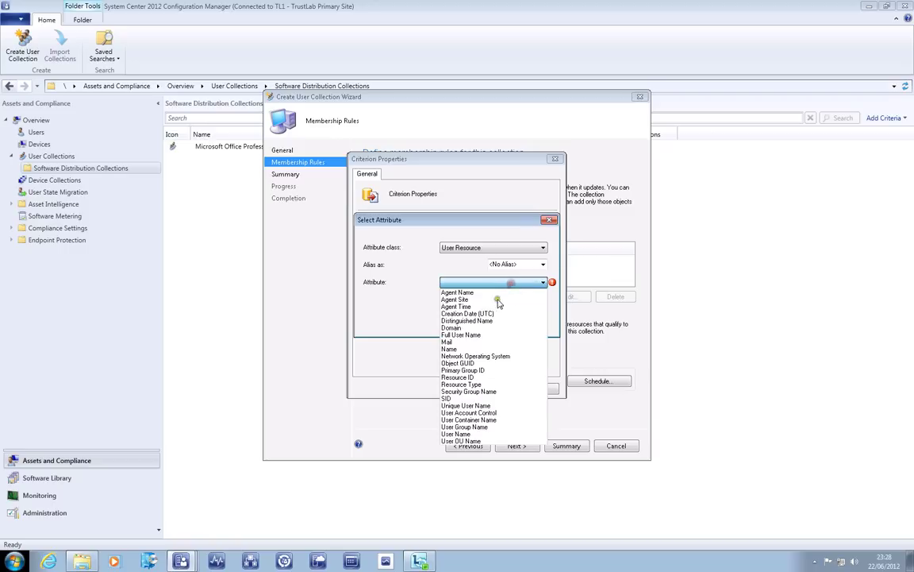
left_click(464, 427)
left_click(482, 321)
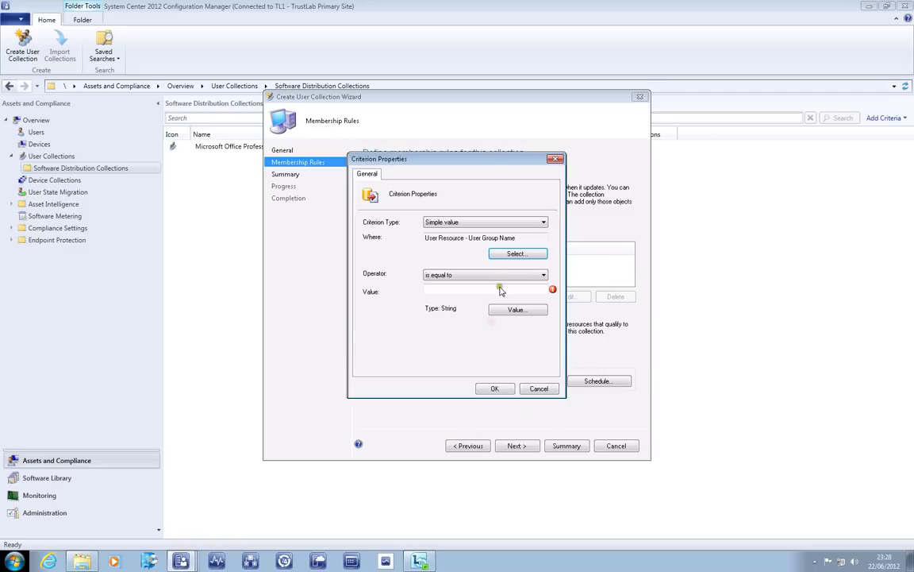
- Set the criterion's value to the group TRUSTLAB\Corp.Soft.ServiceManagerConsole and accept the query rule
left_click(516, 310)
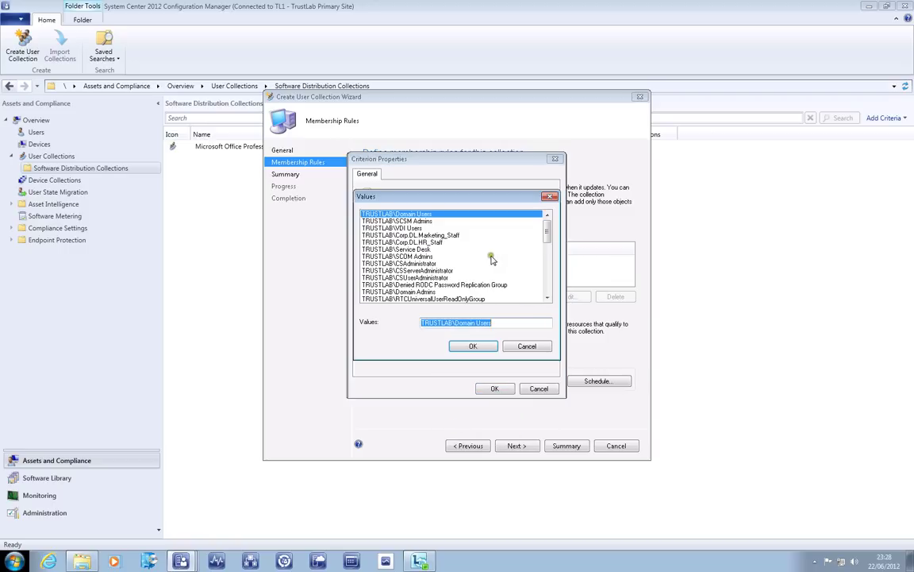
left_click(547, 297)
left_click(546, 297)
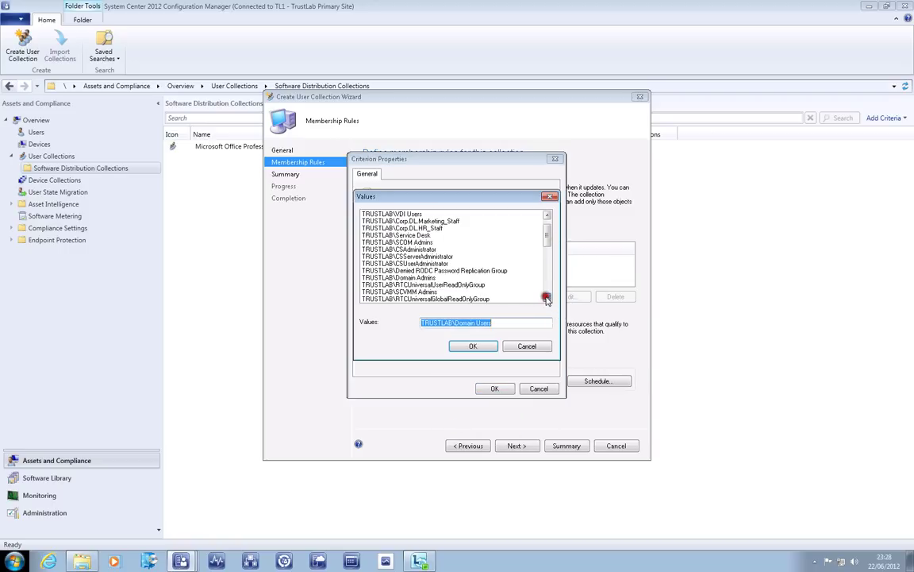
left_click(546, 298)
left_click(546, 297)
left_click(546, 298)
left_click(546, 298)
left_click(546, 297)
left_click(546, 298)
left_click(546, 298)
left_click(546, 298)
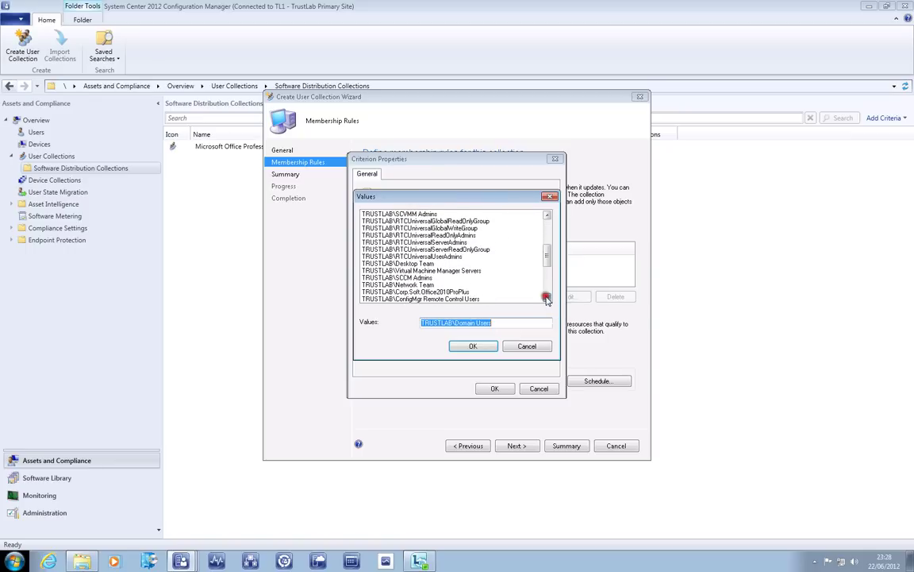
left_click(546, 297)
left_click(546, 298)
left_click(547, 297)
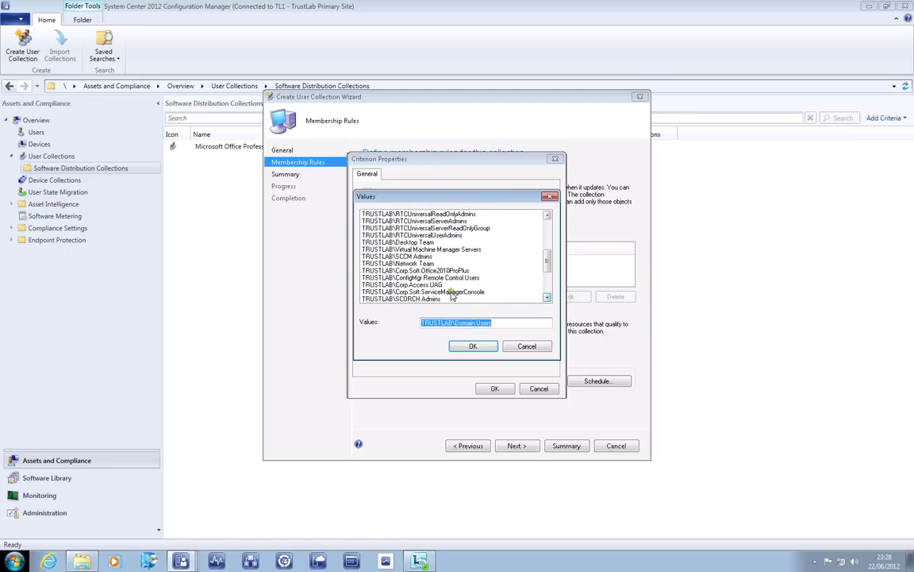
left_click(440, 292)
left_click(476, 346)
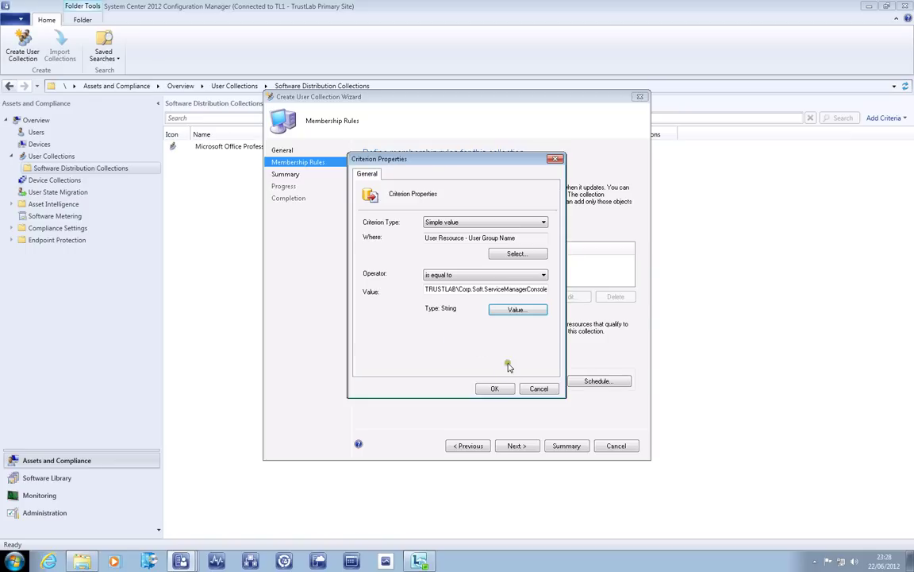
left_click(493, 388)
left_click(499, 385)
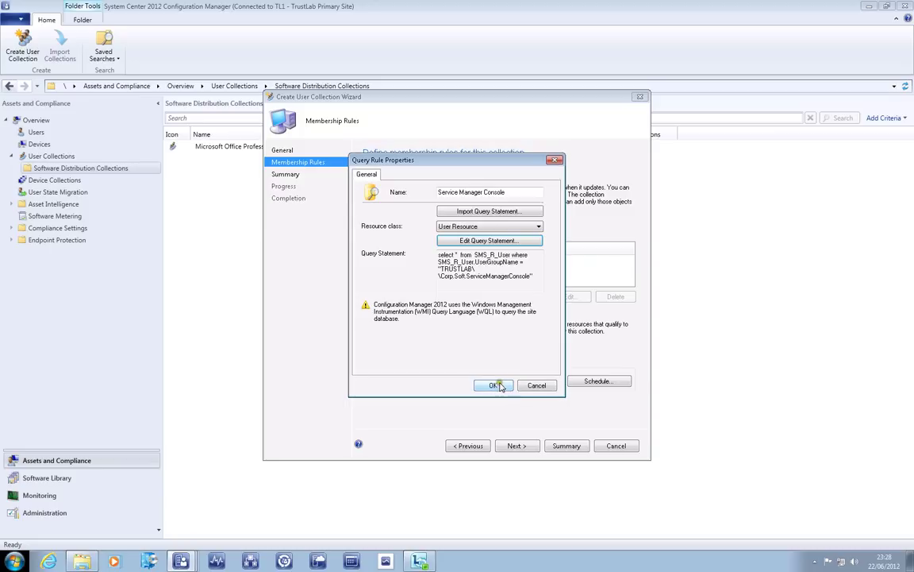
left_click(493, 386)
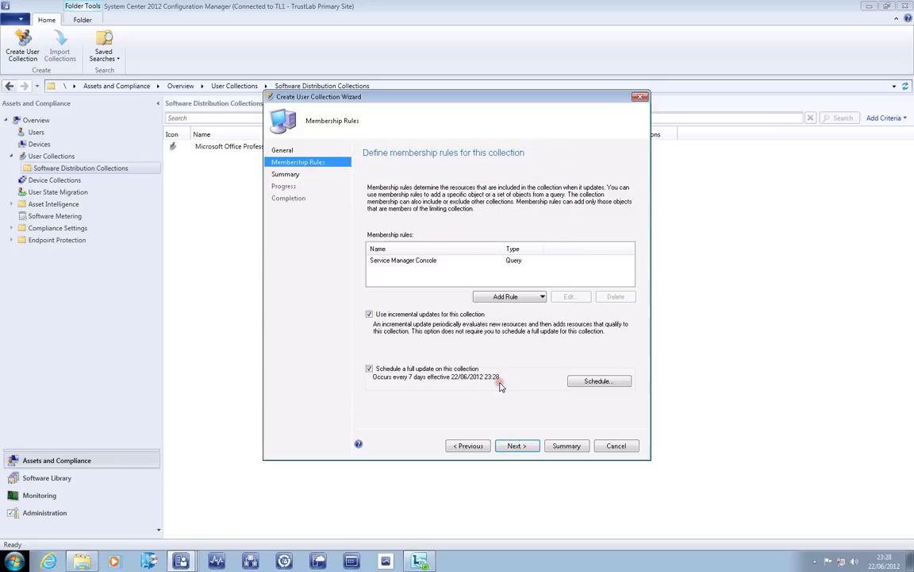
- Complete the collection wizard and refresh the new Service Manager Console collection's listing
left_click(516, 446)
left_click(516, 446)
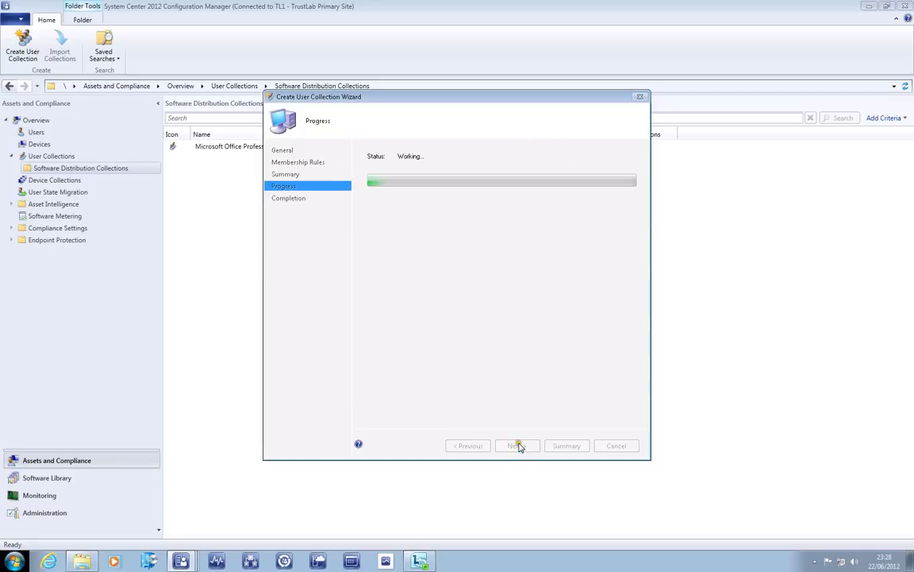
left_click(612, 445)
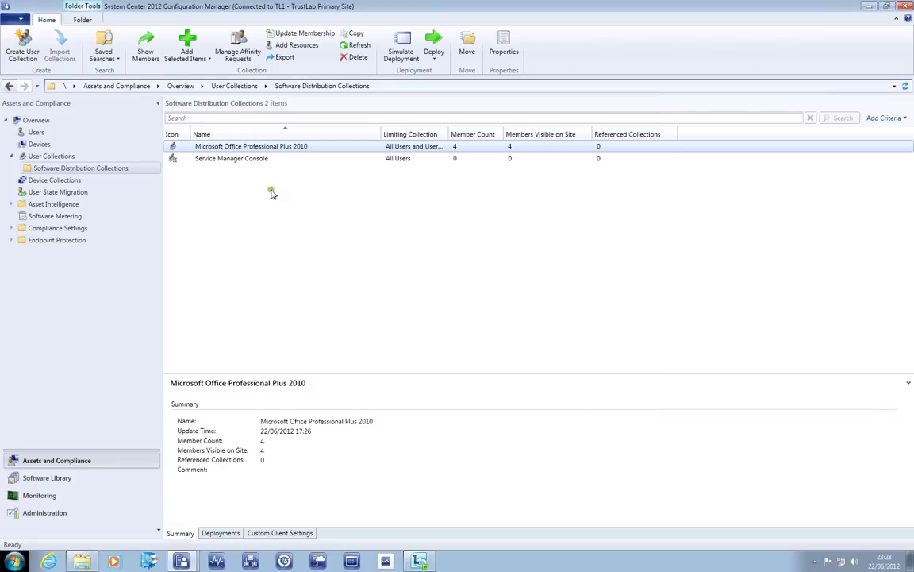
left_click(258, 158)
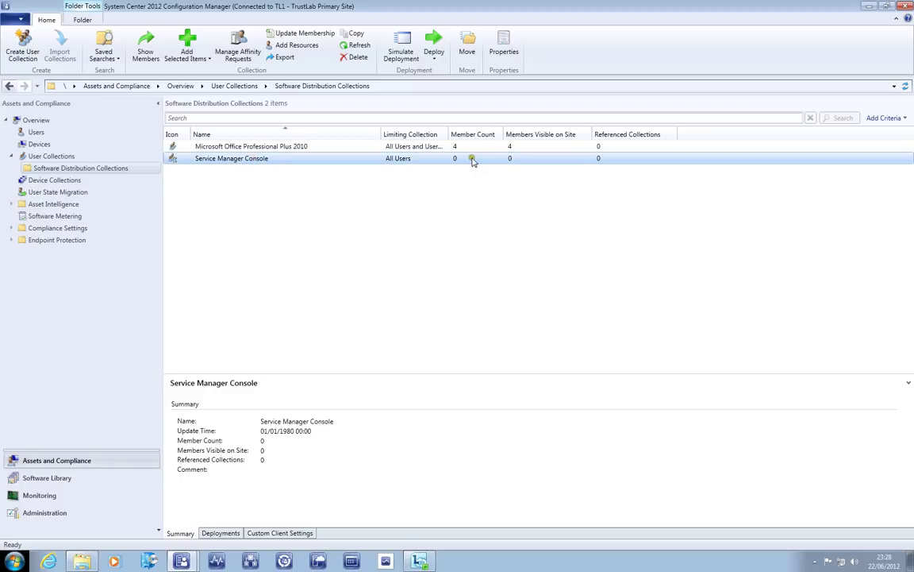
left_click(357, 45)
- Return to the Deploy Software Wizard and target the Service Manager Console collection from Software Distribution Collections
mouse_move(182, 561)
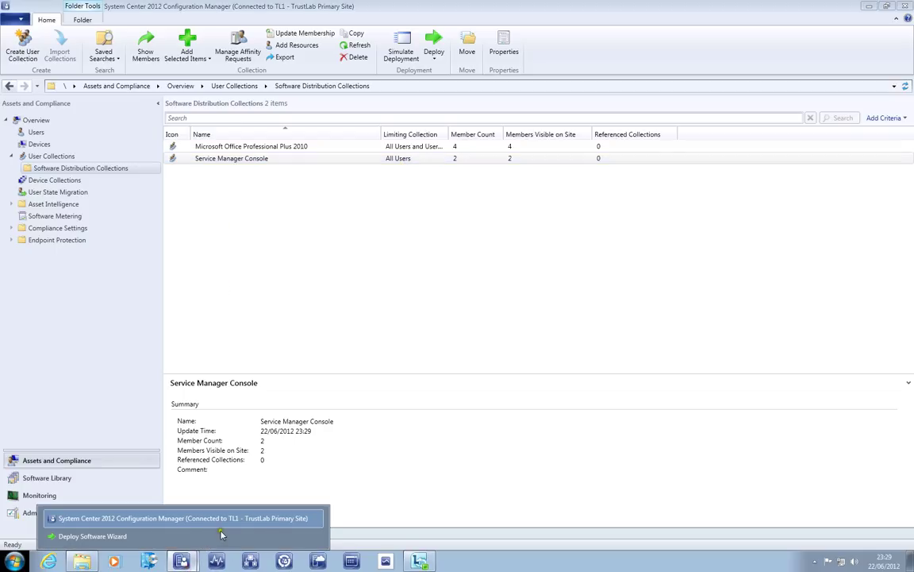
left_click(178, 535)
left_click(622, 223)
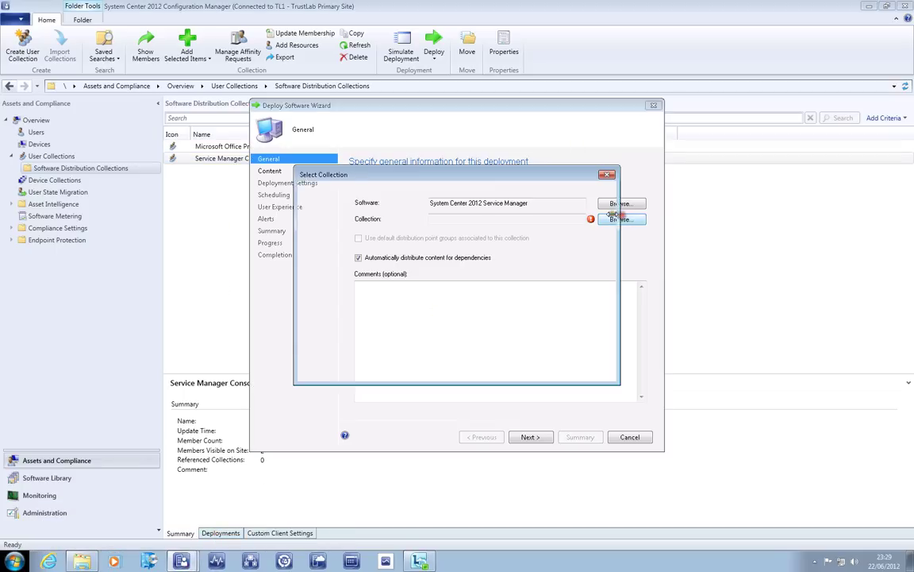
left_click(343, 218)
left_click(412, 231)
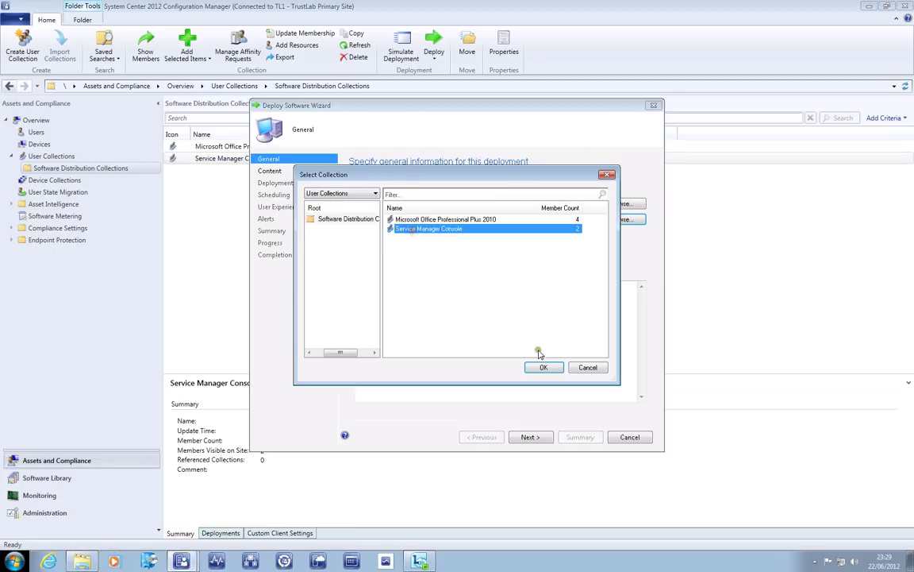
left_click(543, 367)
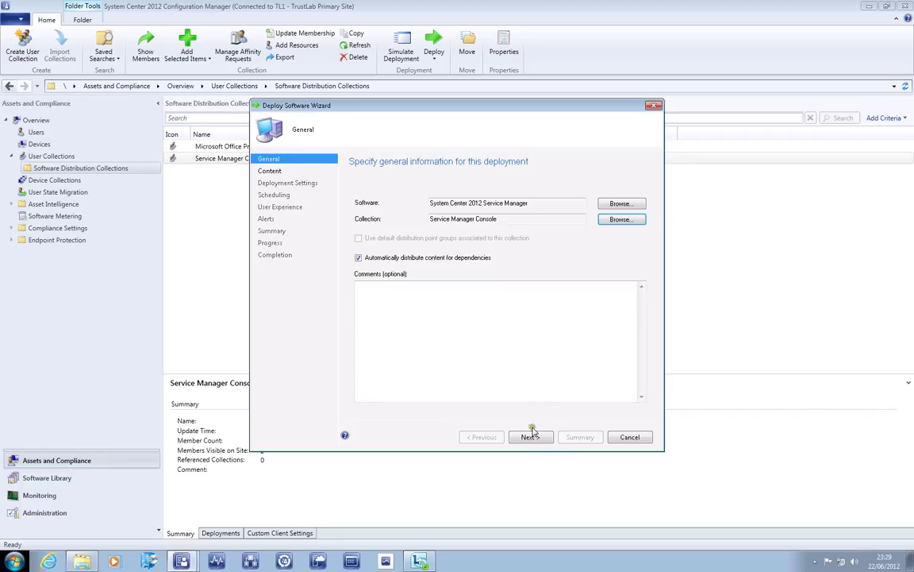
left_click(531, 437)
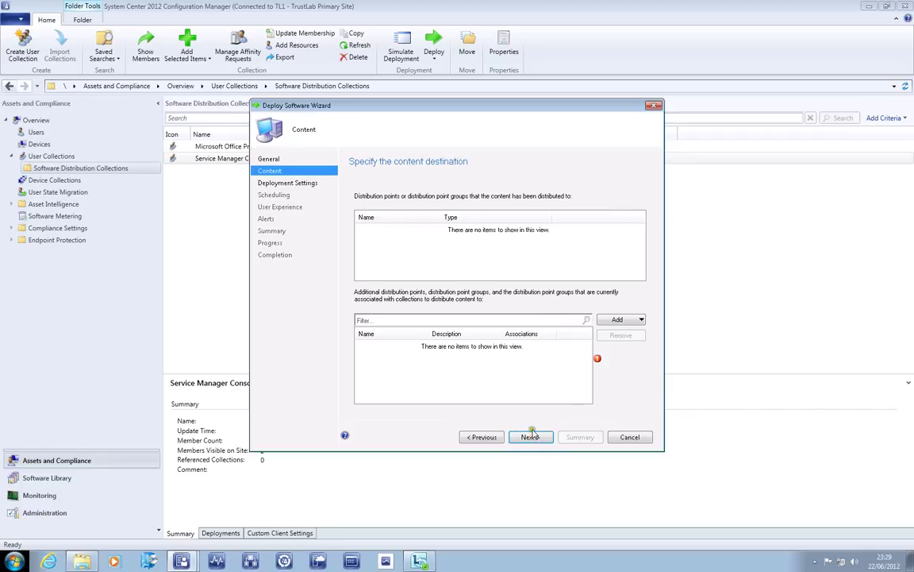
- Add the TrustLab Distribution Points distribution point group as the deployment's content destination
left_click(633, 318)
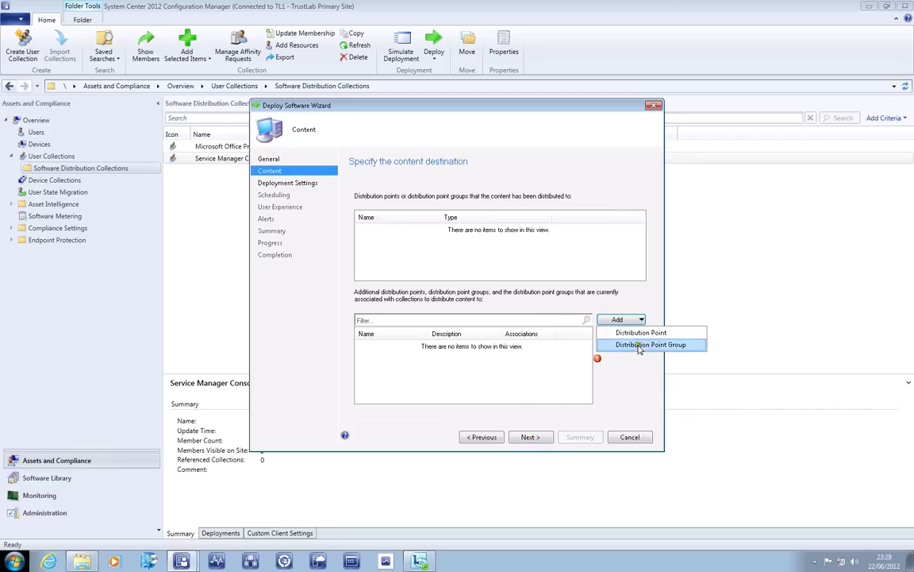
left_click(639, 347)
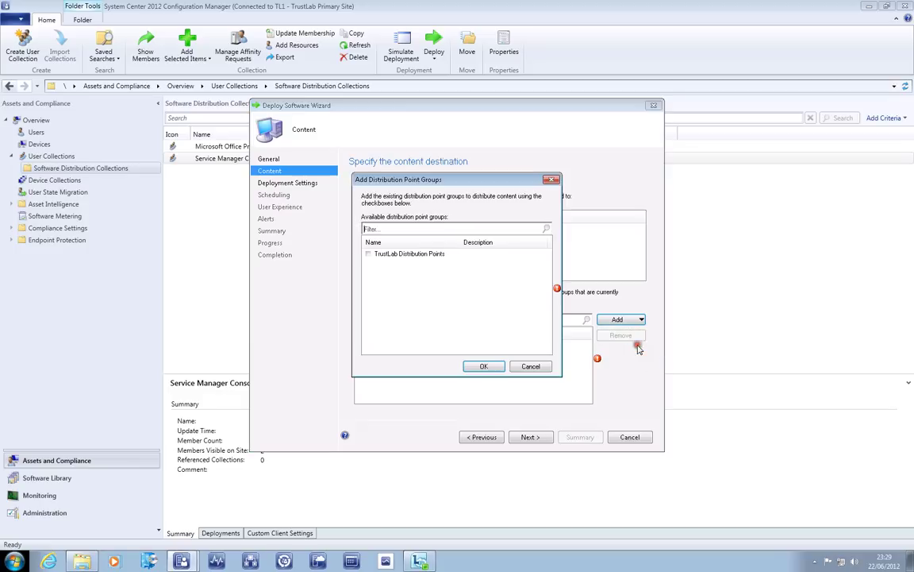
left_click(368, 253)
left_click(482, 366)
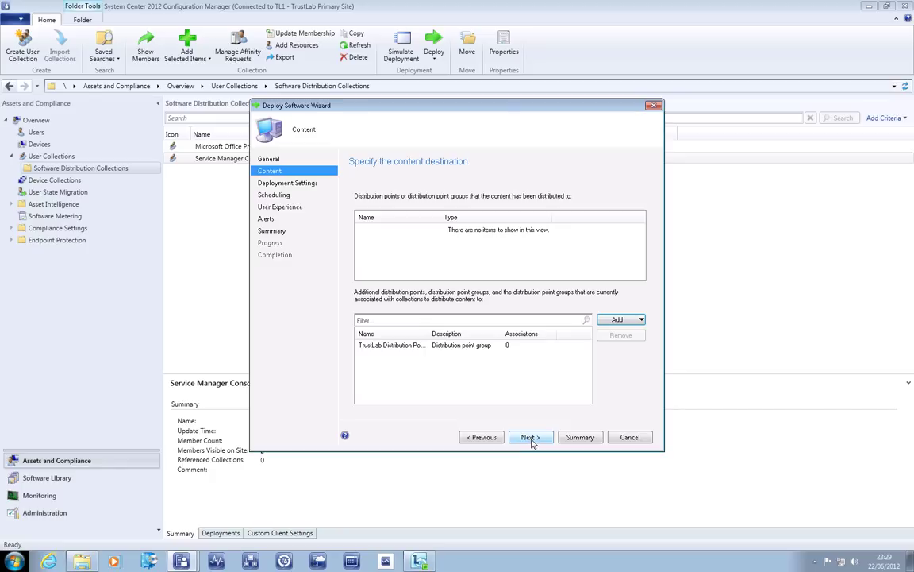
left_click(530, 438)
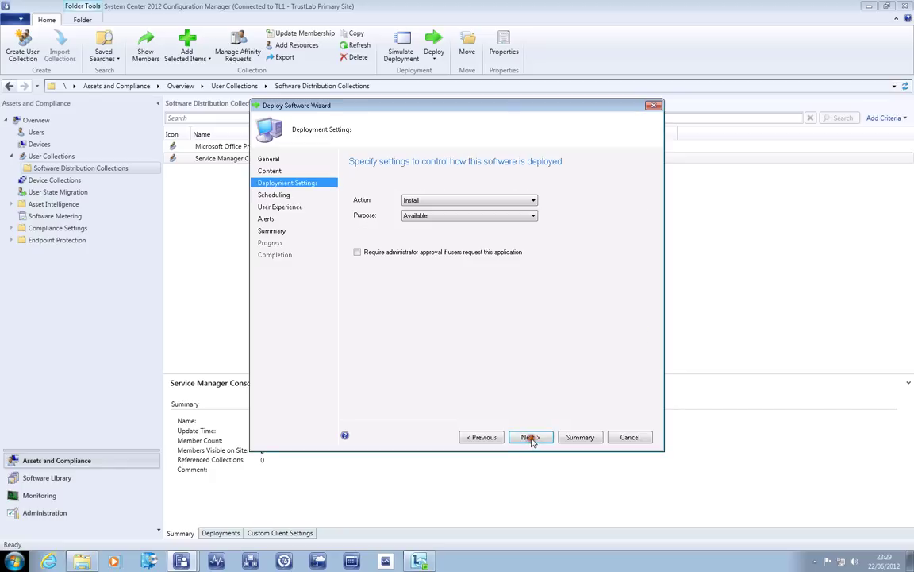
- Choose Install as the deployment action and Available as its purpose
left_click(431, 202)
left_click(427, 204)
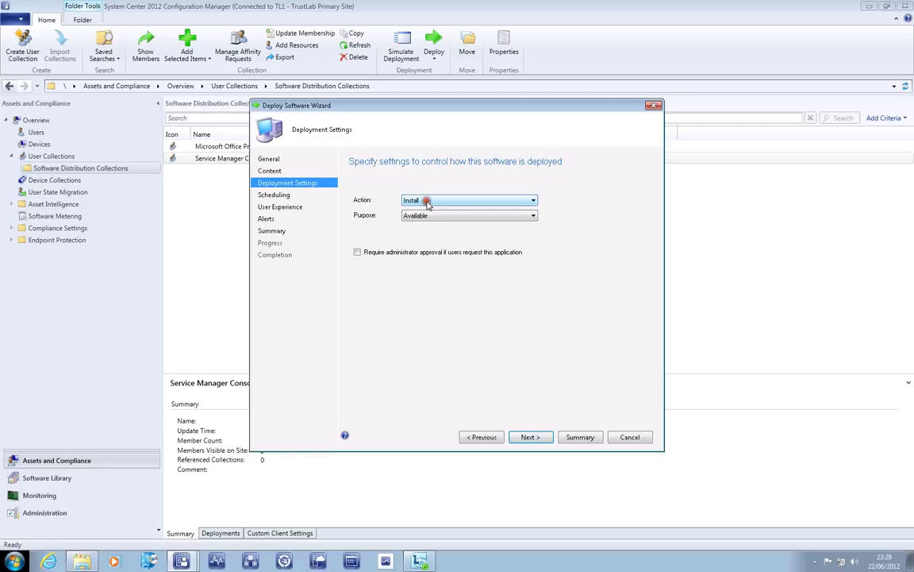
left_click(408, 218)
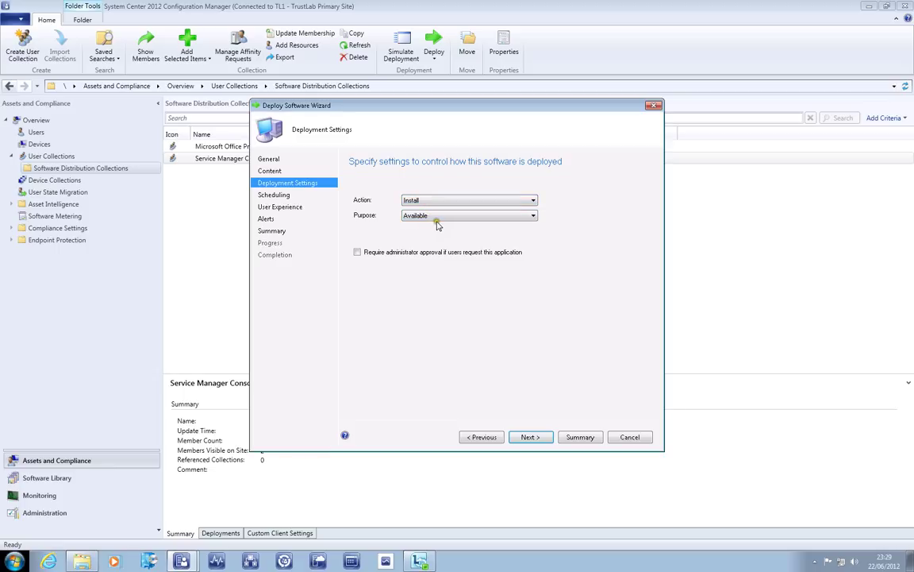
- Accept the default scheduling, user experience and alert settings, and complete the Deploy Software Wizard
left_click(529, 437)
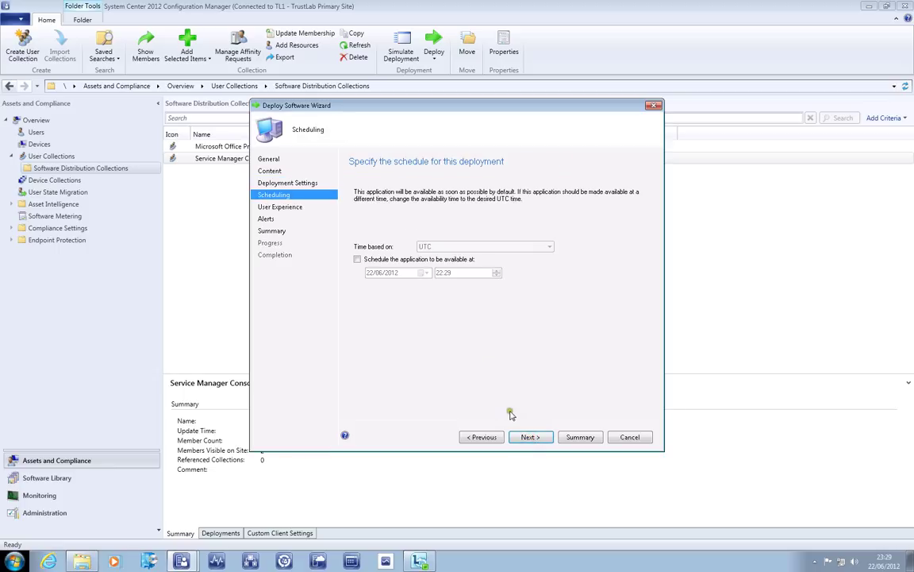
left_click(541, 439)
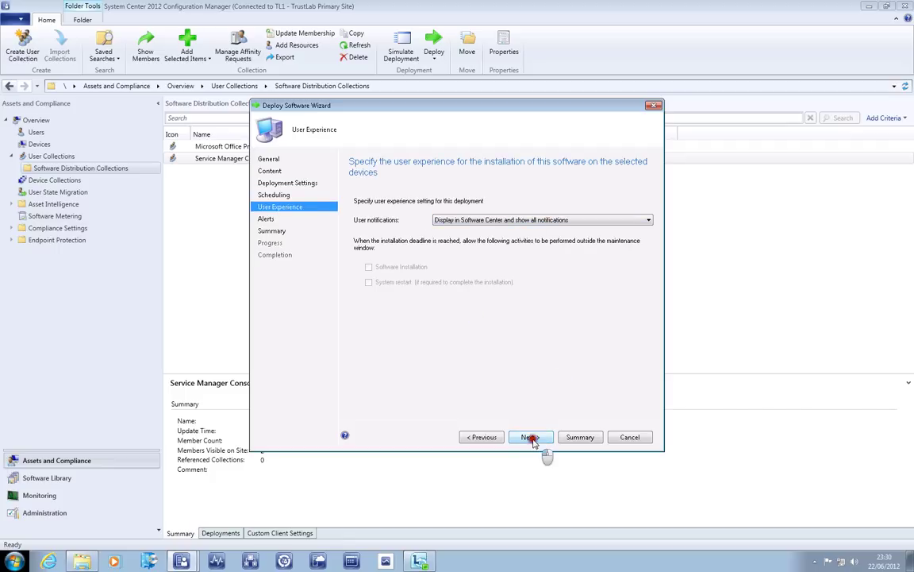
left_click(532, 439)
left_click(533, 438)
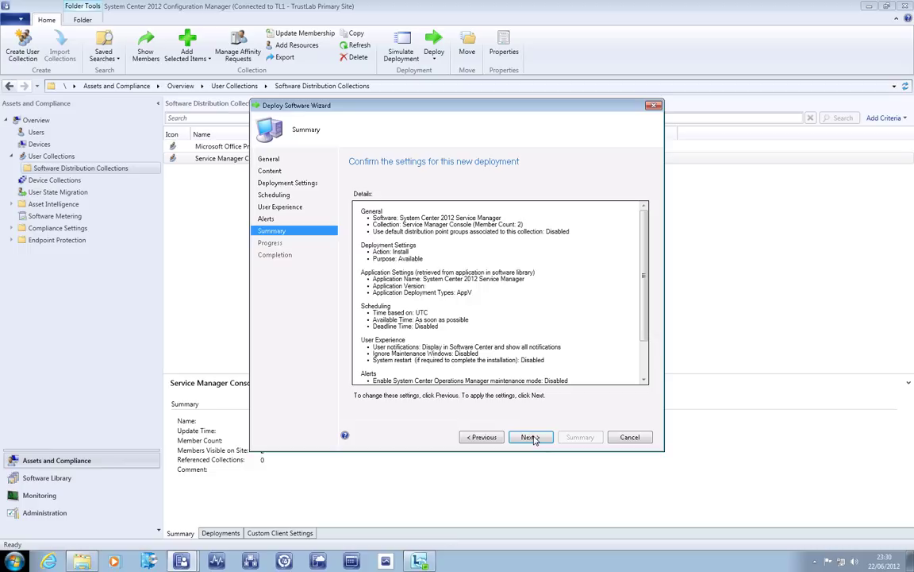
left_click(533, 437)
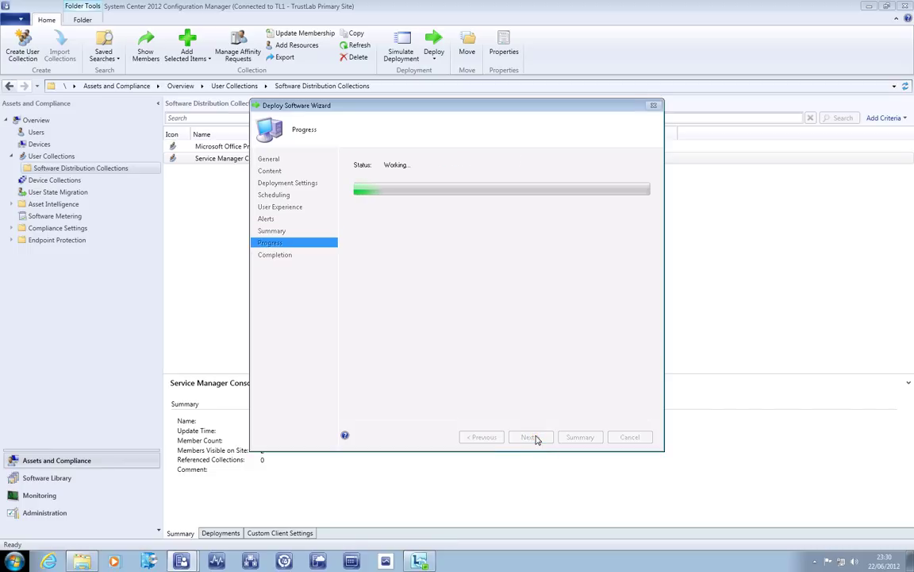
left_click(628, 435)
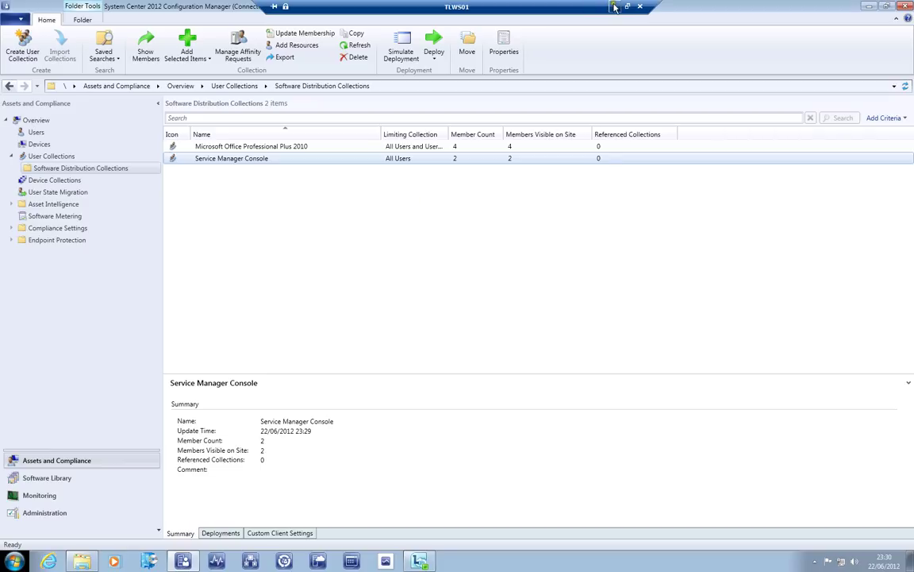
- Switch to the TLWS02 remote desktop session and examine its installed programs for the App-V client and Service Manager prerequisites
left_click(614, 7)
mouse_move(484, 559)
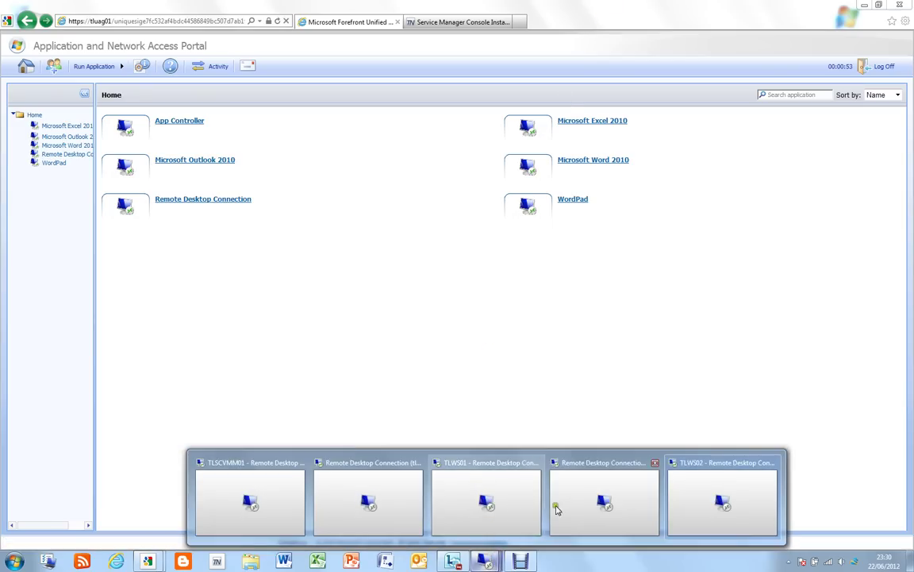
left_click(704, 503)
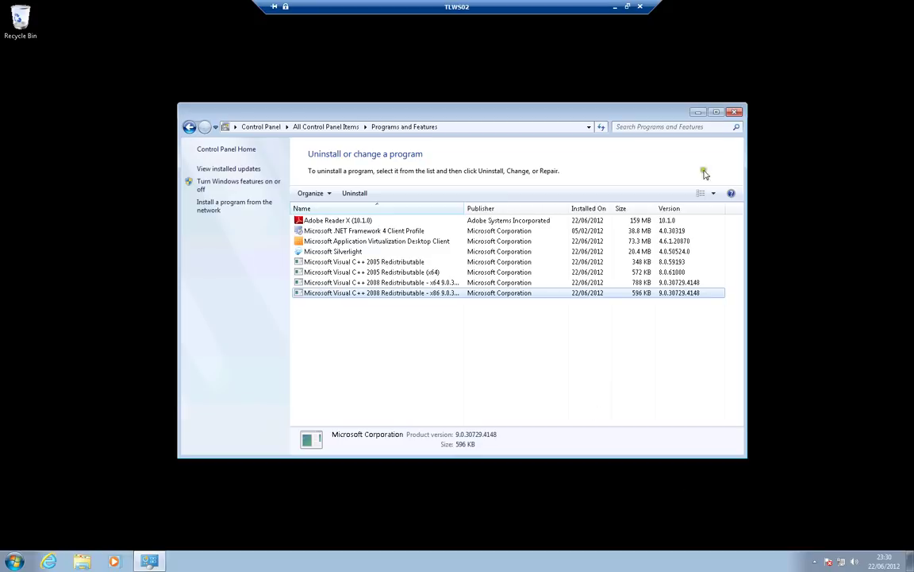
left_click_drag(645, 112, 692, 92)
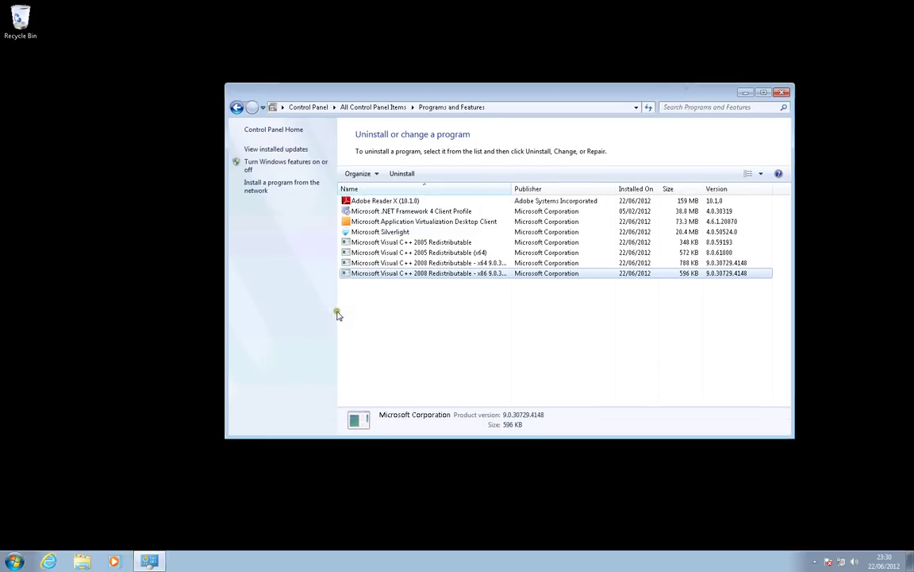
left_click(451, 309)
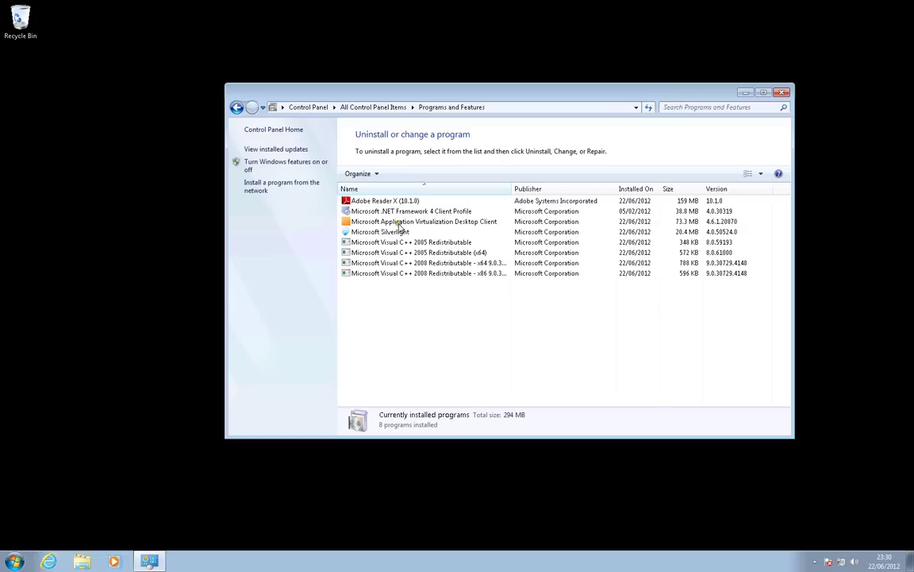
left_click(399, 222)
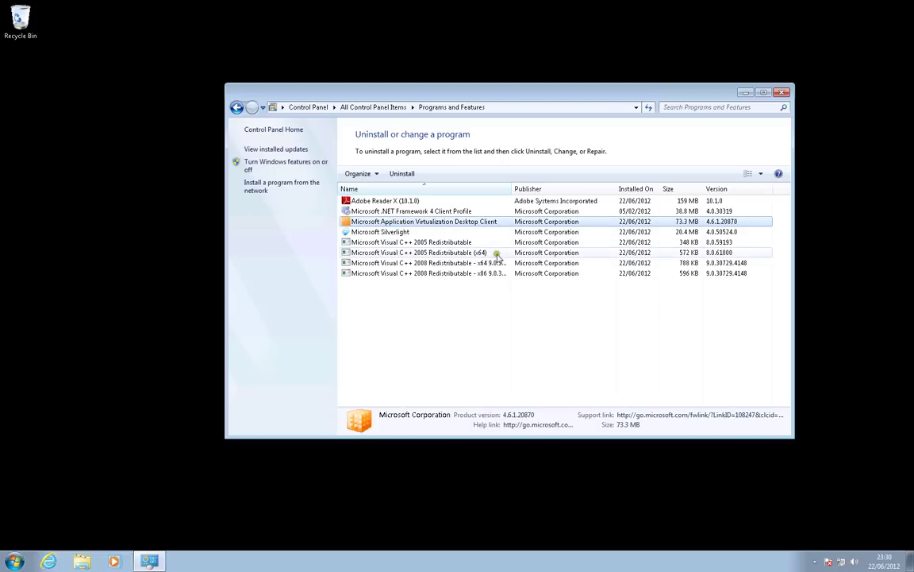
left_click(449, 242)
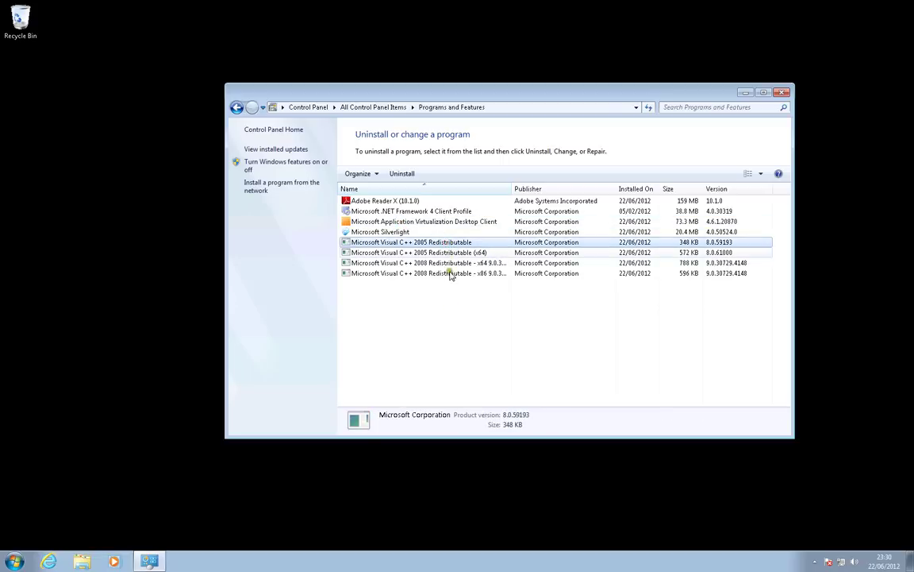
left_click(438, 222)
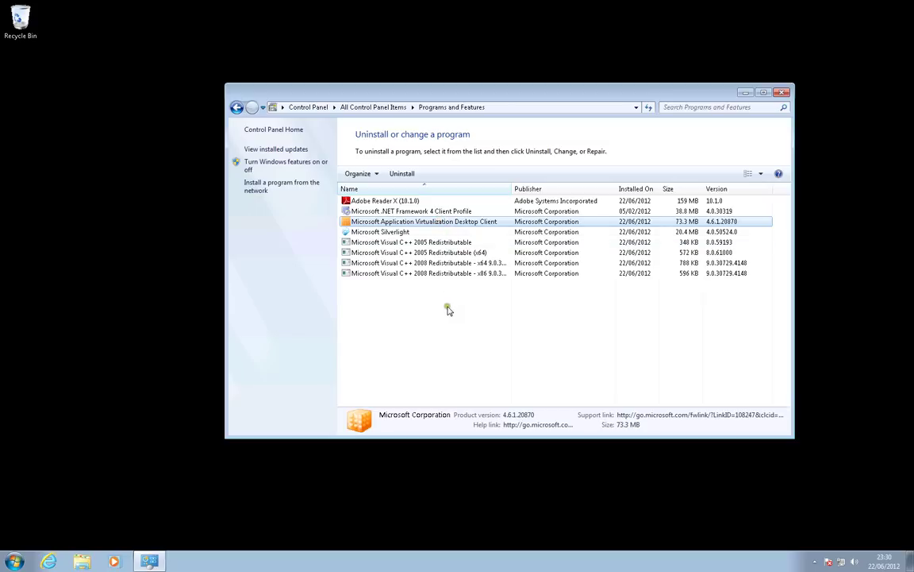
left_click(448, 306)
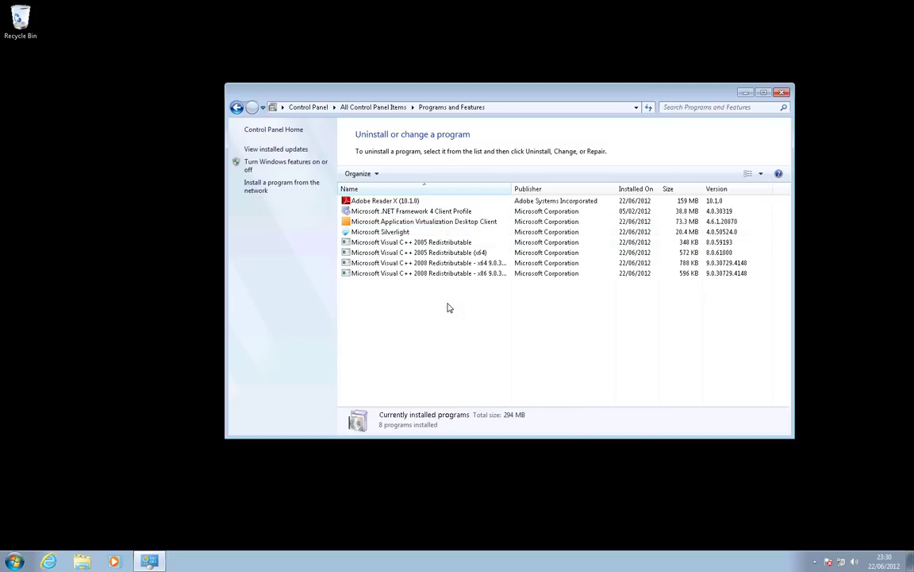
- Open Software Center and go to the Application Catalog for additional applications
left_click(14, 560)
left_click(61, 472)
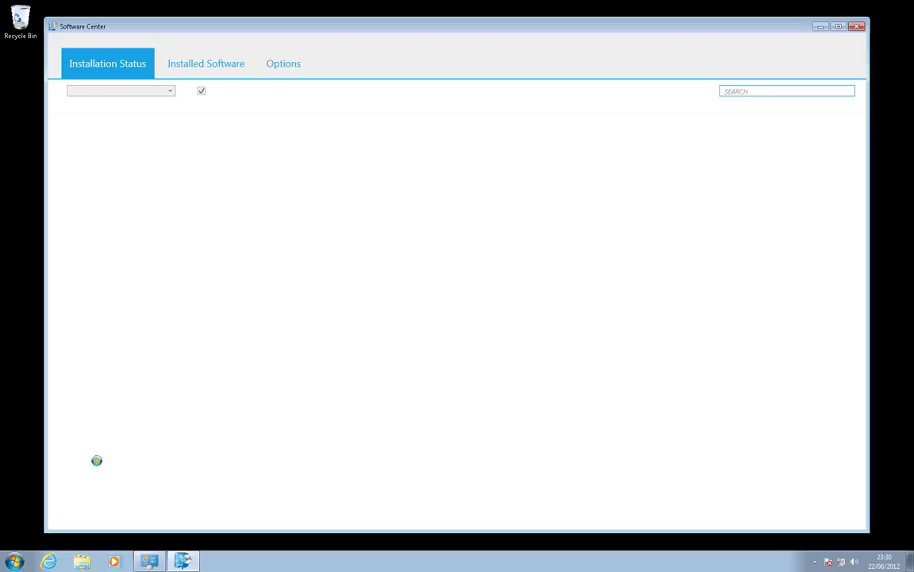
left_click(658, 198)
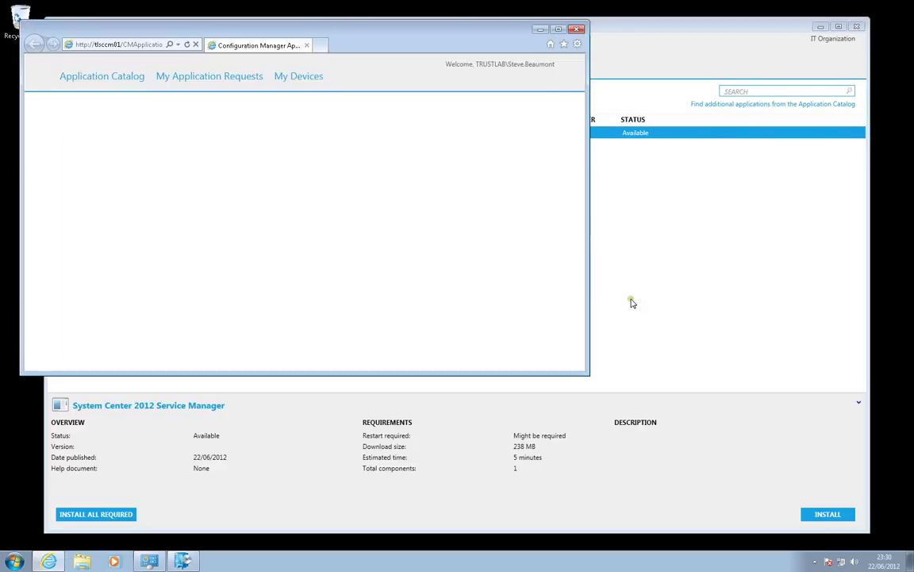
- Review the full catalog details of System Center 2012 Service Manager, including its keywords
left_click(188, 170)
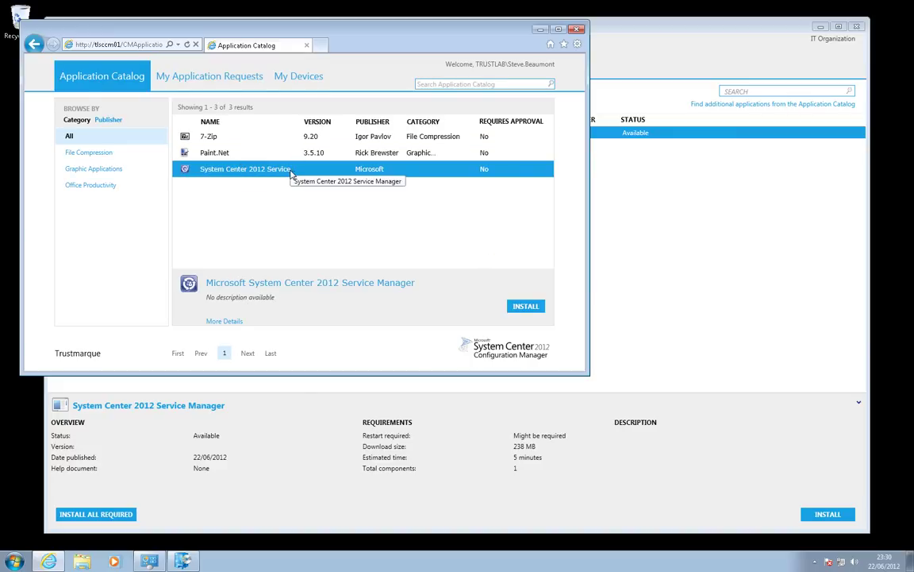
left_click(227, 321)
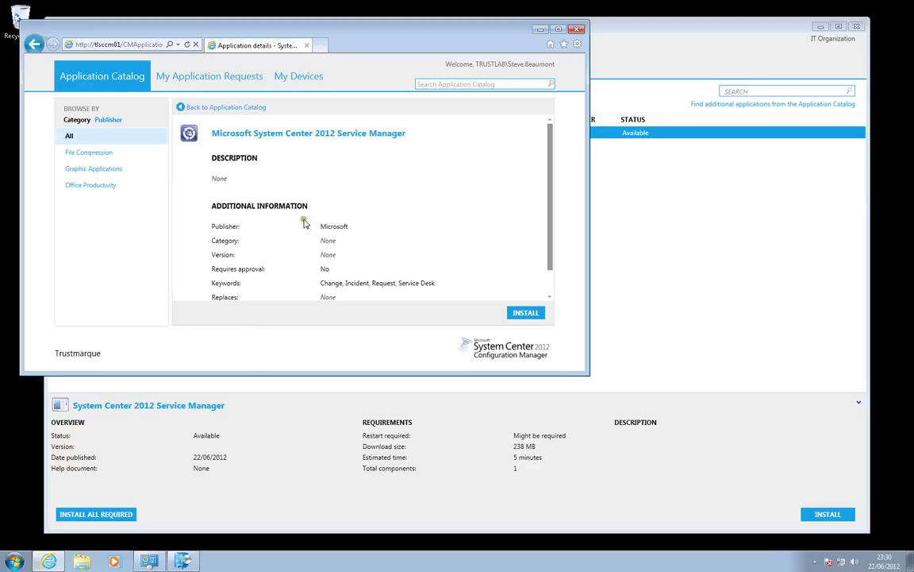
left_click_drag(548, 208, 543, 236)
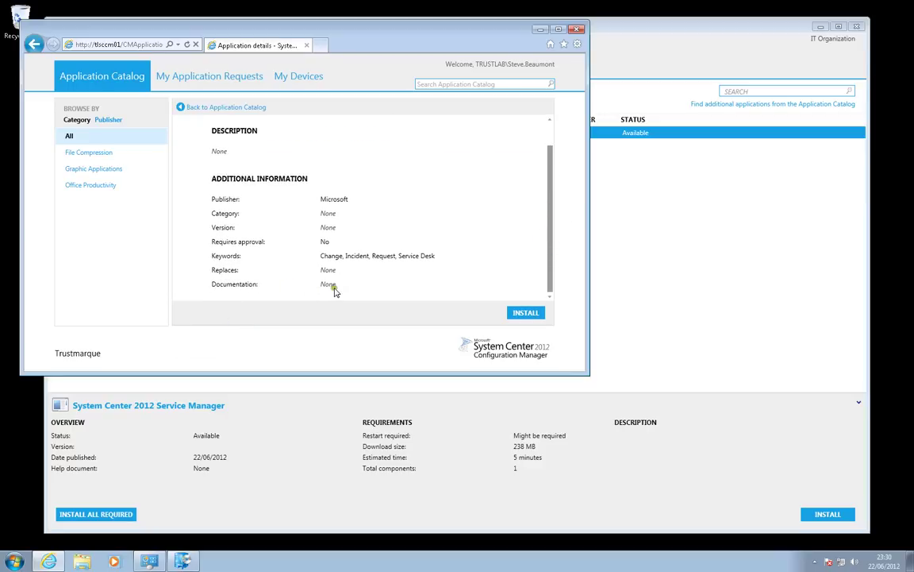
- Search the Application Catalog for "service desk" and install System Center 2012 Service Manager from the results
left_click(479, 81)
key("Return")
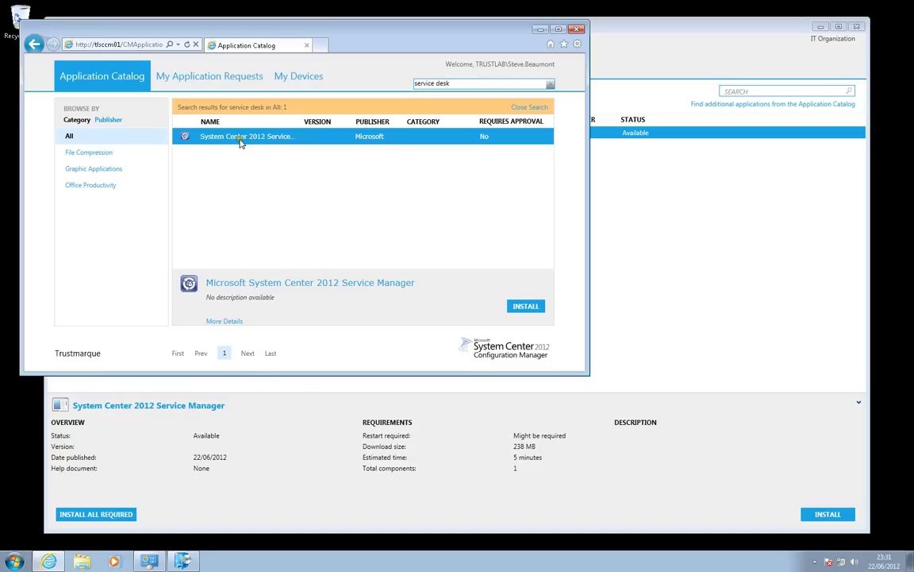
left_click(525, 307)
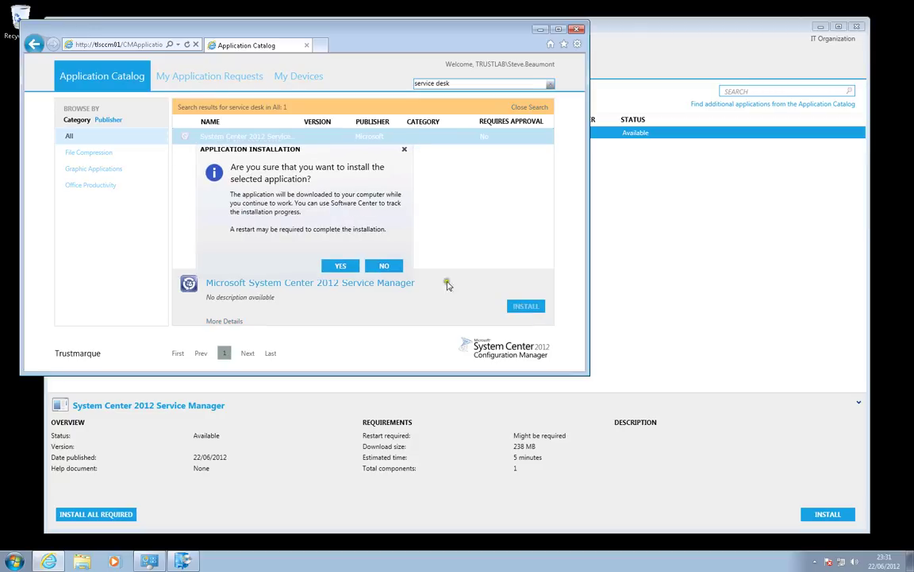
left_click(341, 265)
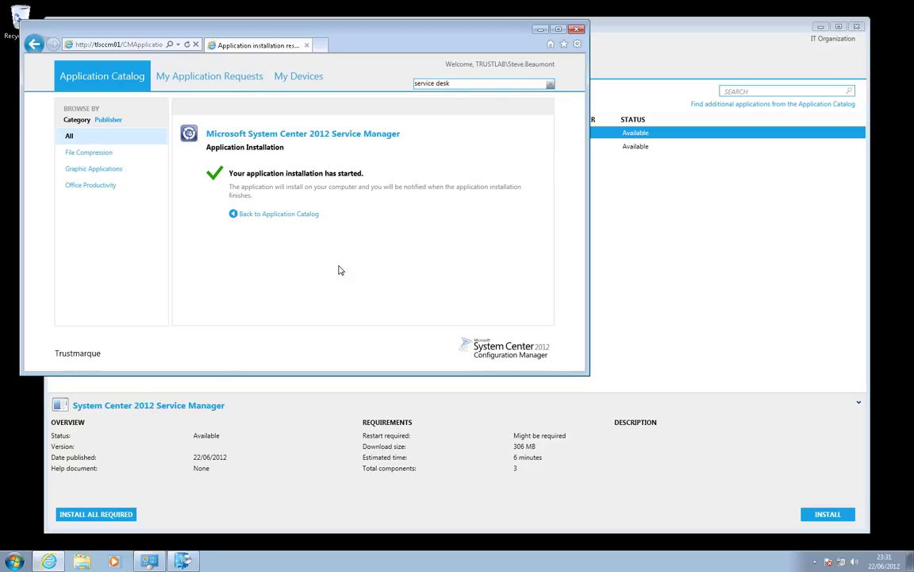
- Monitor the Service Manager installation in Software Center and check the installed programs list for its prerequisites
left_click(653, 205)
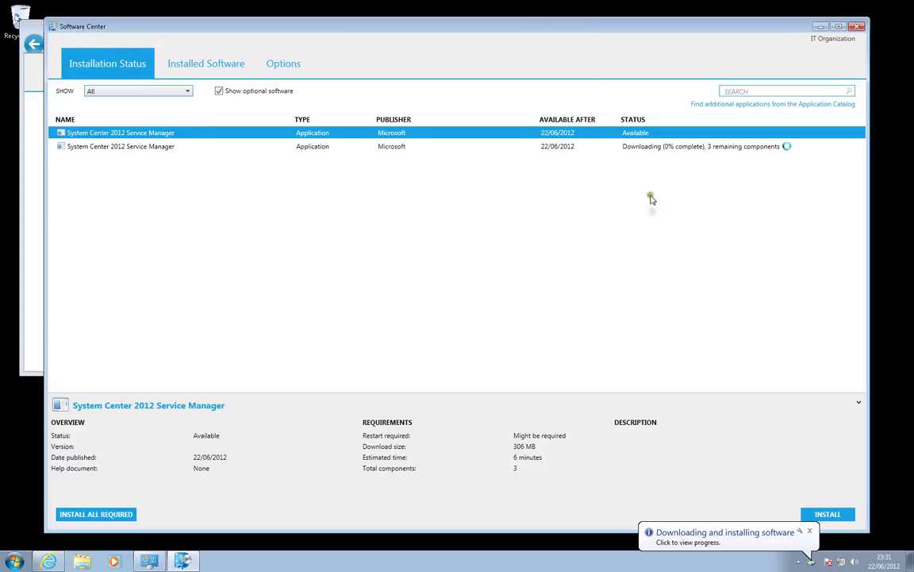
left_click(729, 149)
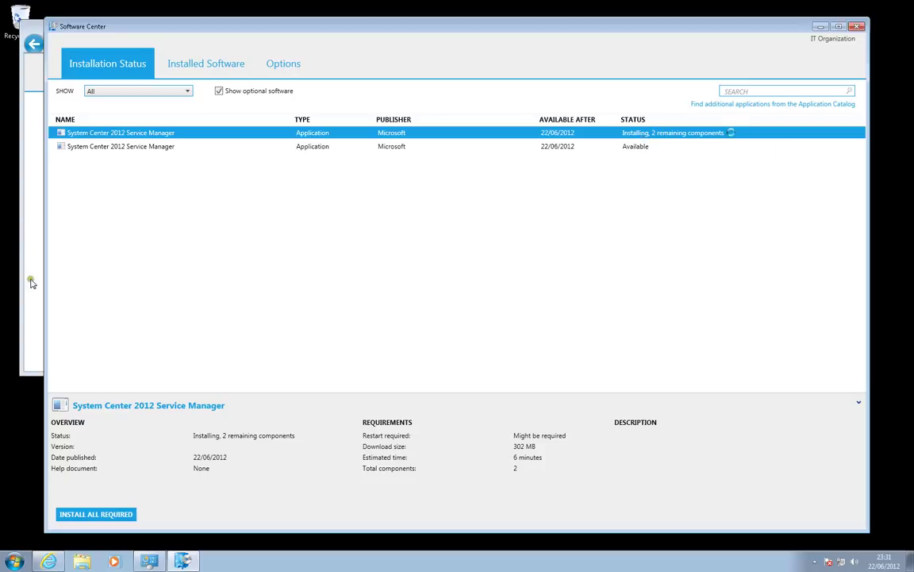
left_click(150, 562)
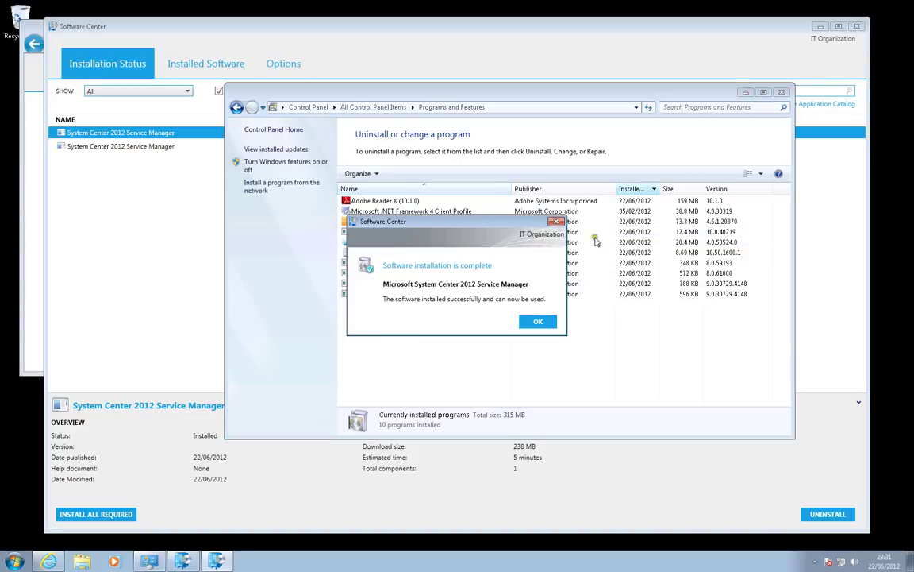
left_click(664, 78)
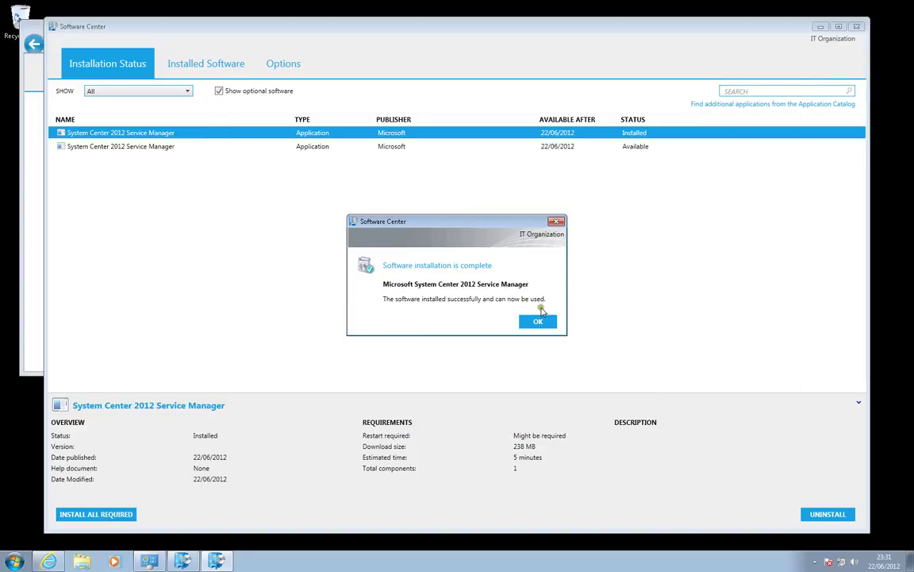
- Dismiss the installation notice, minimise Software Center and close the Application Catalog browser window
left_click(539, 321)
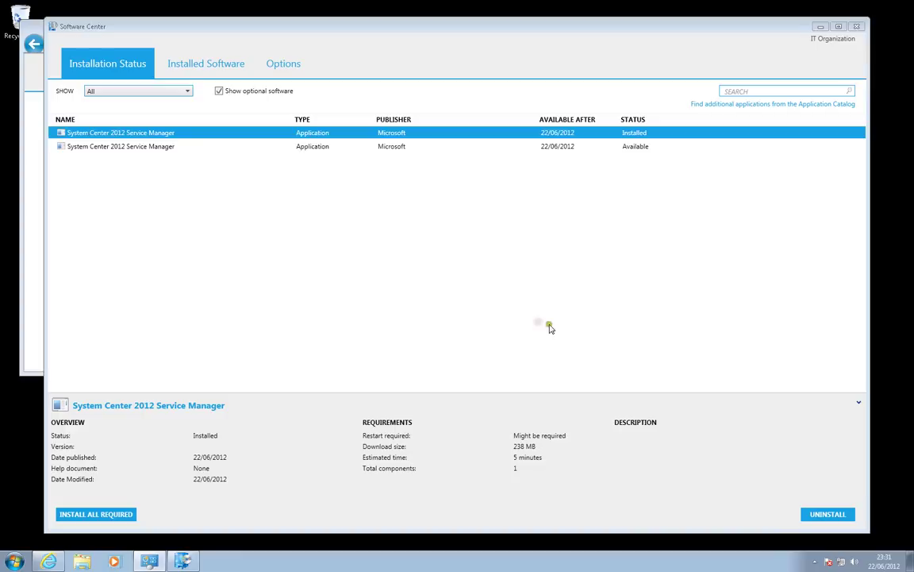
left_click(820, 28)
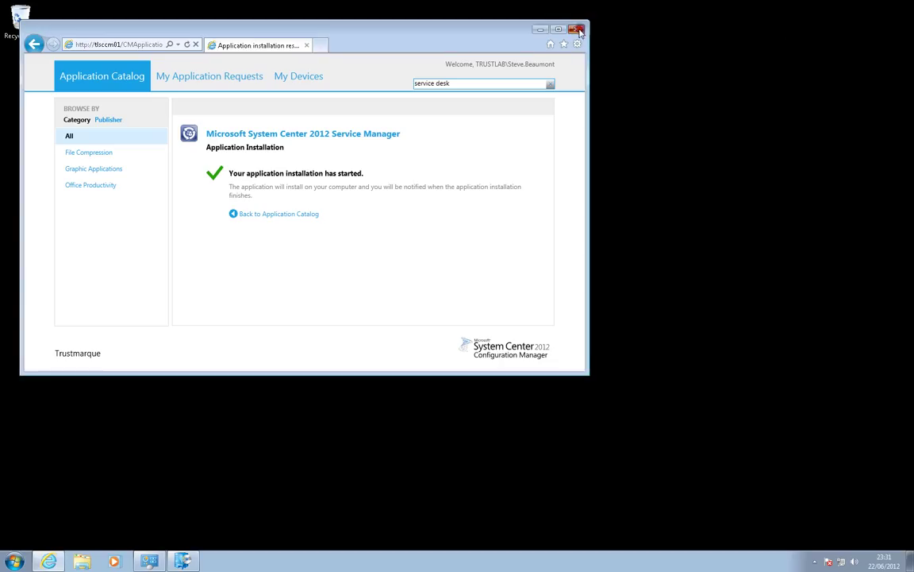
left_click(578, 31)
- Launch the Service Manager Console from the Microsoft System Center 2012 programs and start entering the name of the server to connect to
left_click(4, 563)
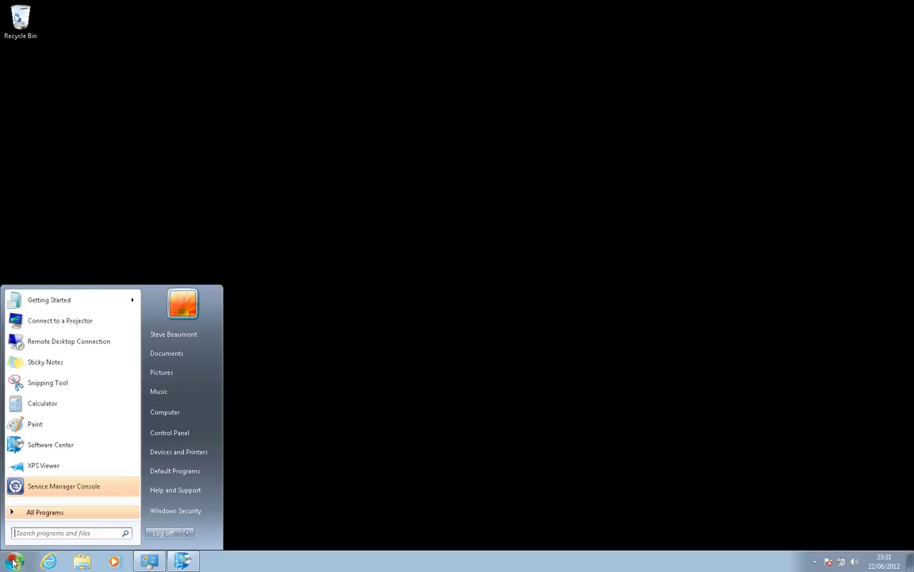
left_click(69, 514)
left_click(88, 450)
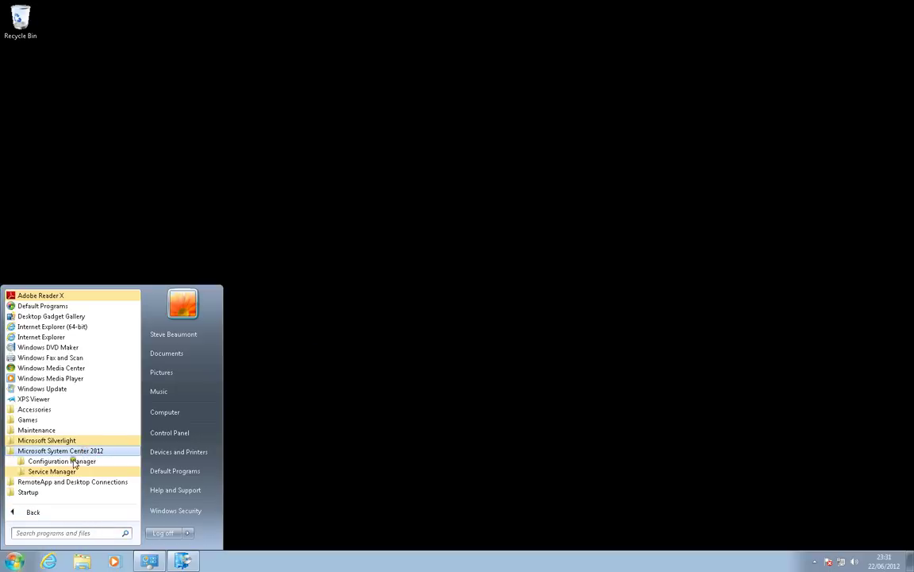
left_click(75, 472)
left_click(76, 482)
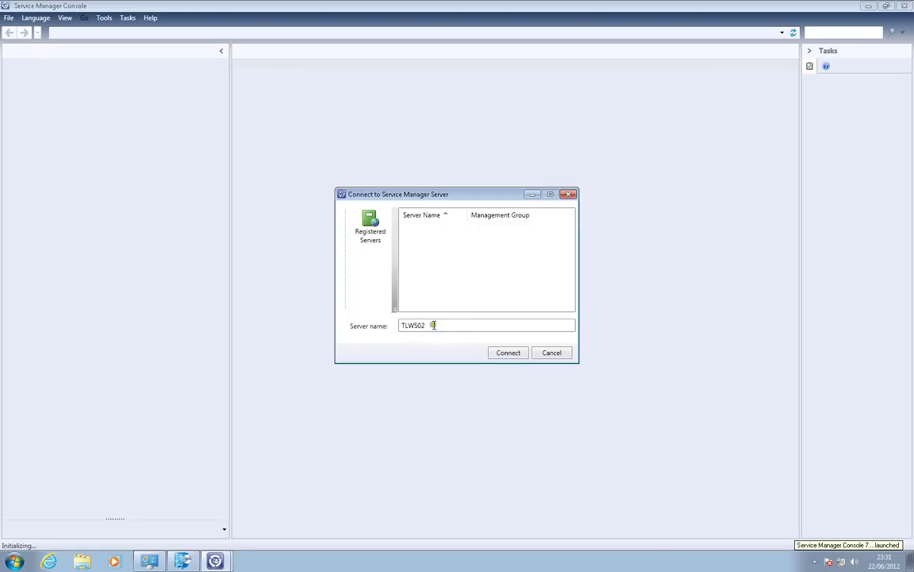
left_click(370, 323)
type("TLS")
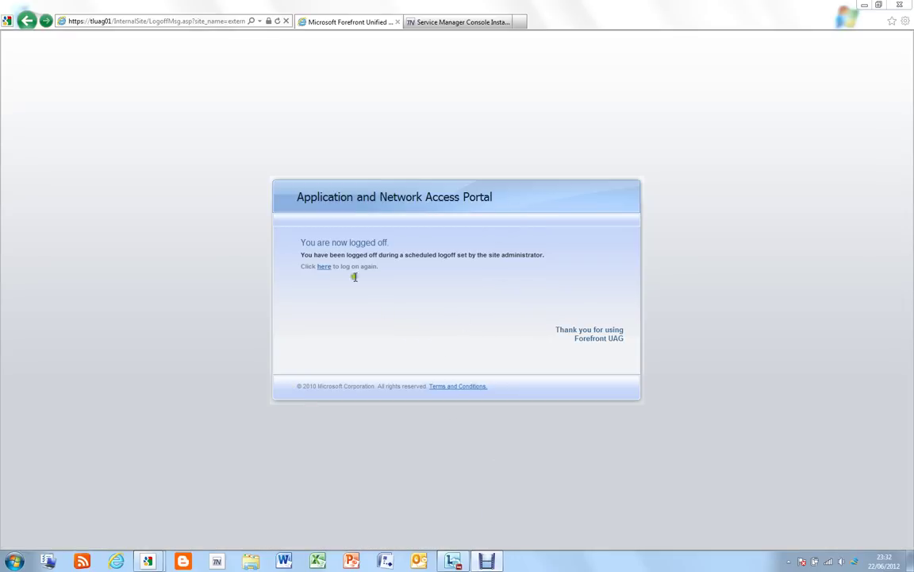
- Log on to the Application and Network Access Portal again and return to the TLWS02 remote desktop session
left_click(323, 267)
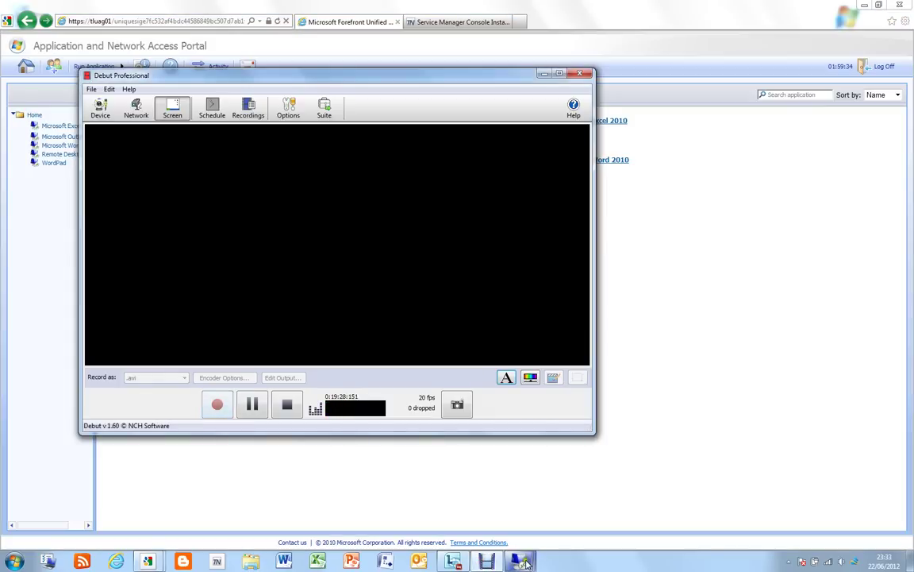
mouse_move(518, 559)
left_click(632, 510)
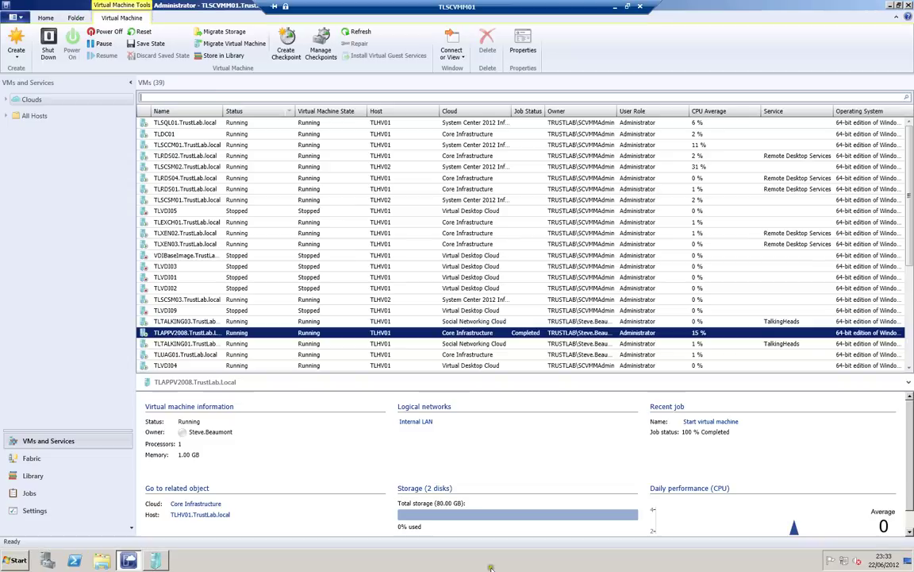
left_click(617, 5)
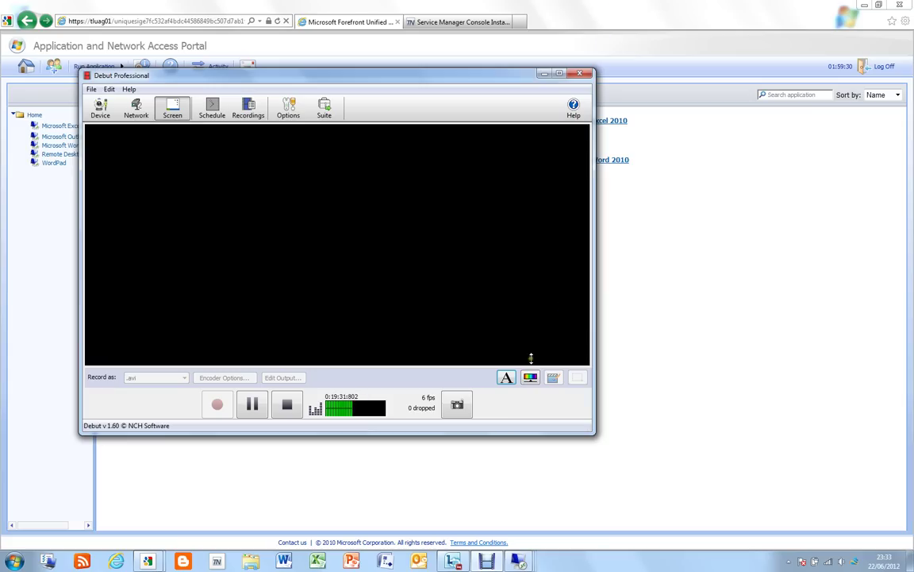
left_click(546, 70)
mouse_move(515, 560)
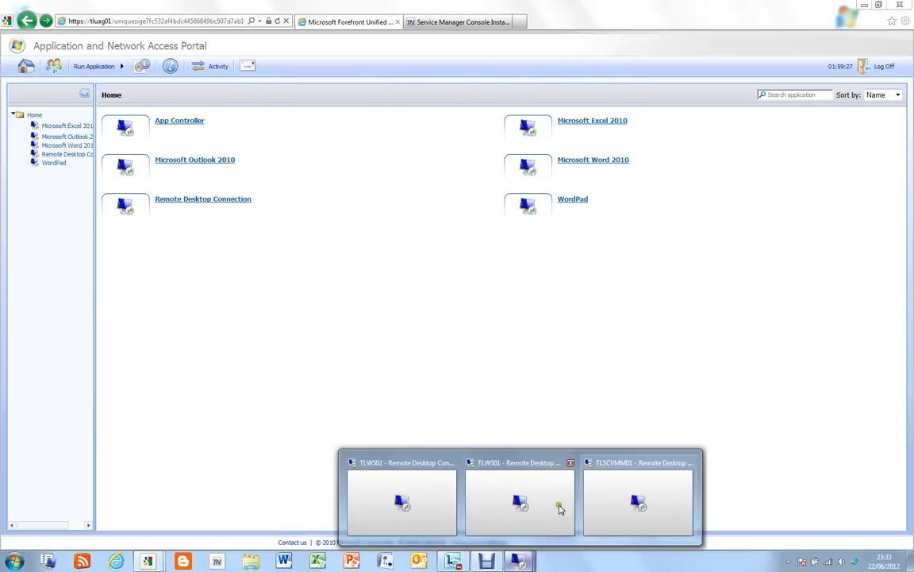
mouse_move(510, 508)
left_click(394, 479)
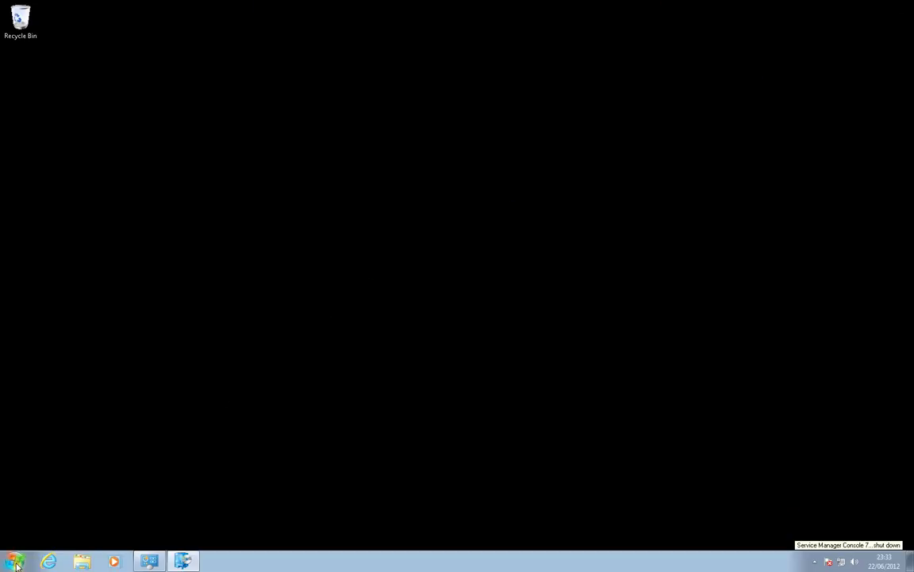
- Launch the Service Manager Console on TLWS02 from the Microsoft System Center 2012 programs
key("super")
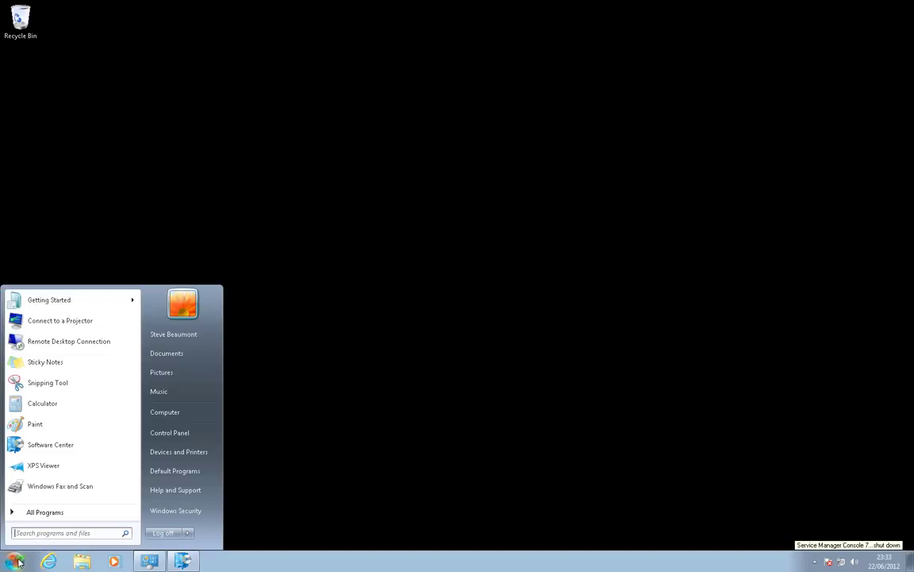
left_click(53, 513)
left_click(69, 450)
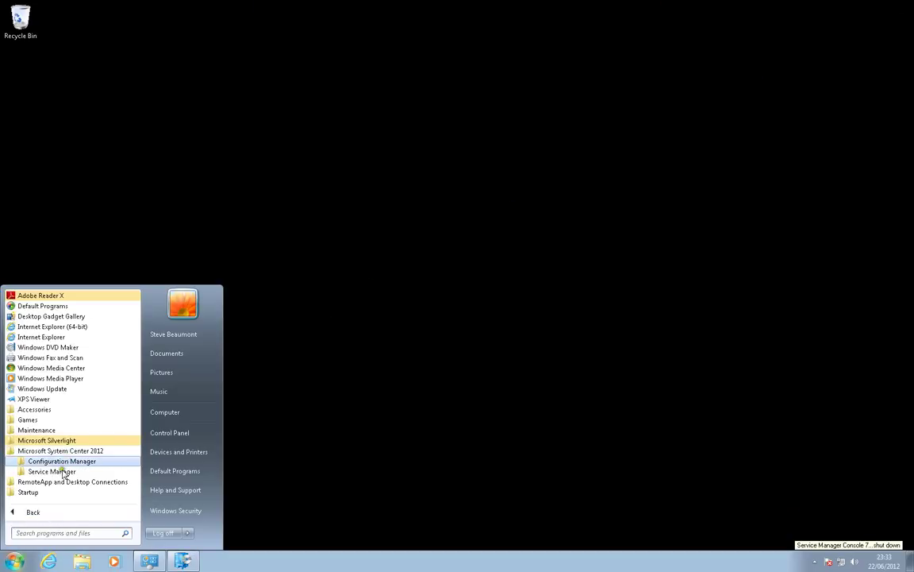
left_click(59, 471)
left_click(62, 482)
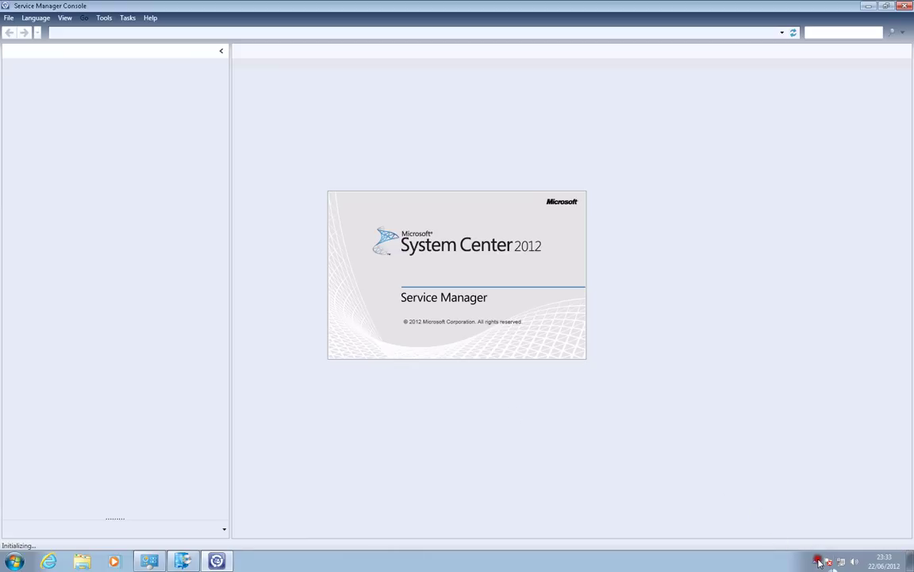
left_click(816, 560)
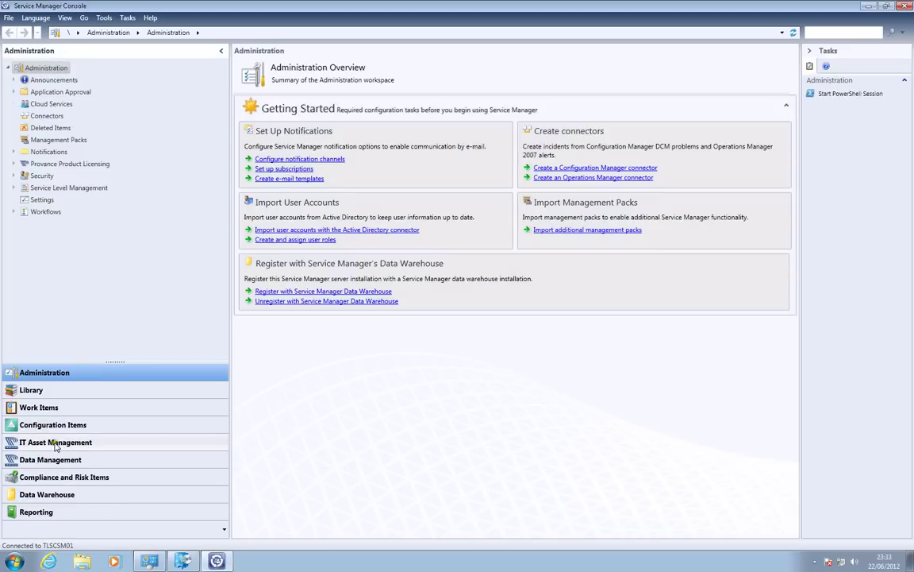
- Show the All Desktop Open Incidents view under Incident Management and open incident IR137
left_click(44, 407)
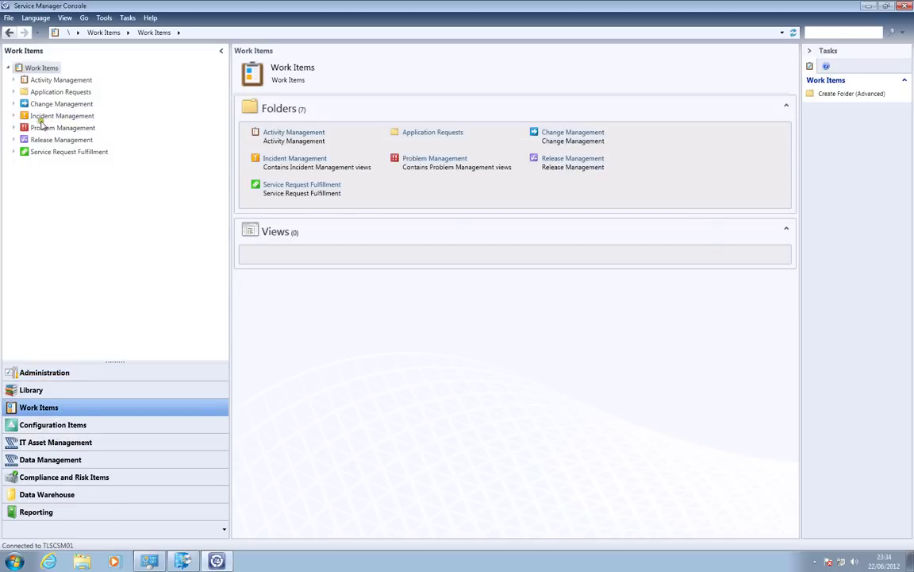
left_click(13, 115)
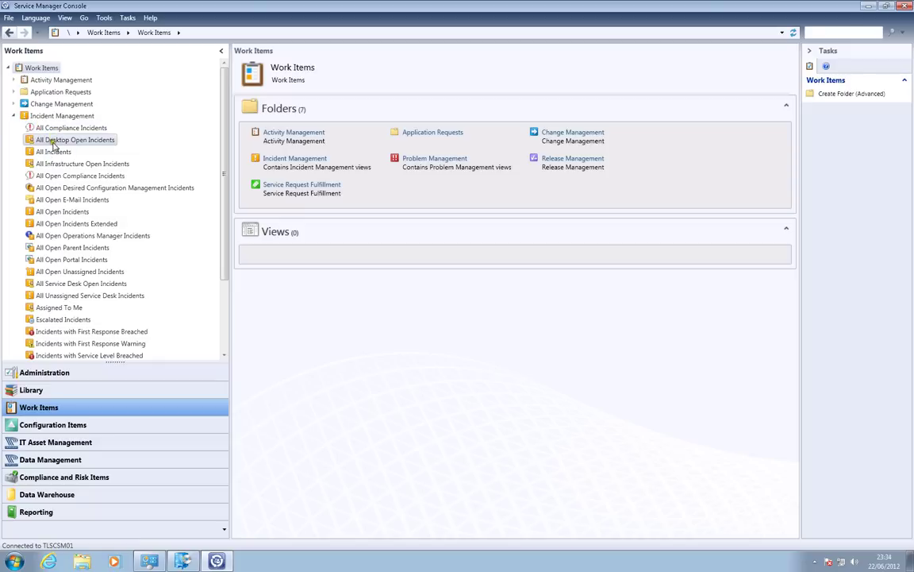
left_click(50, 138)
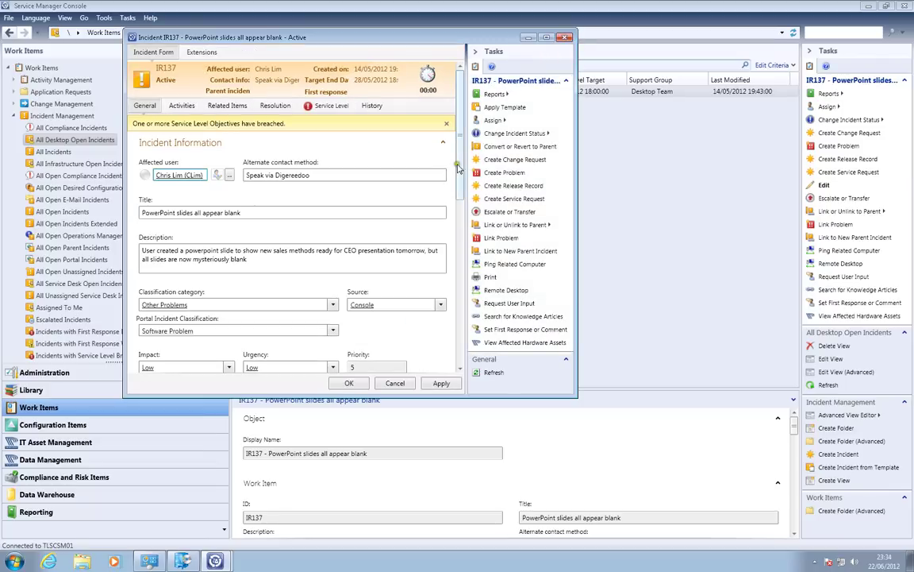
- Run the Ping Related Computer task for affected item TLVDI01 in incident IR137 and expand its action log entry
left_click_drag(458, 166, 451, 336)
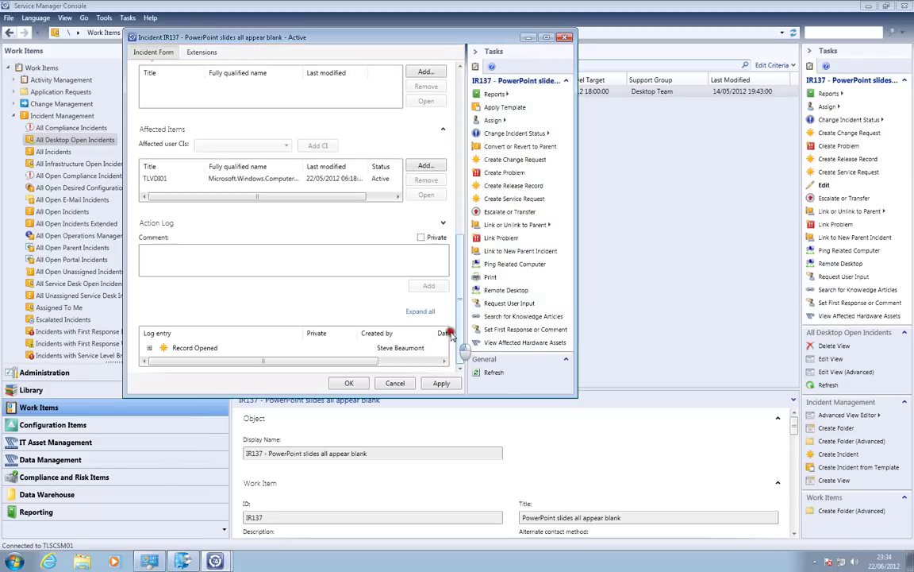
scroll(418, 307, "up", 1)
left_click(321, 194)
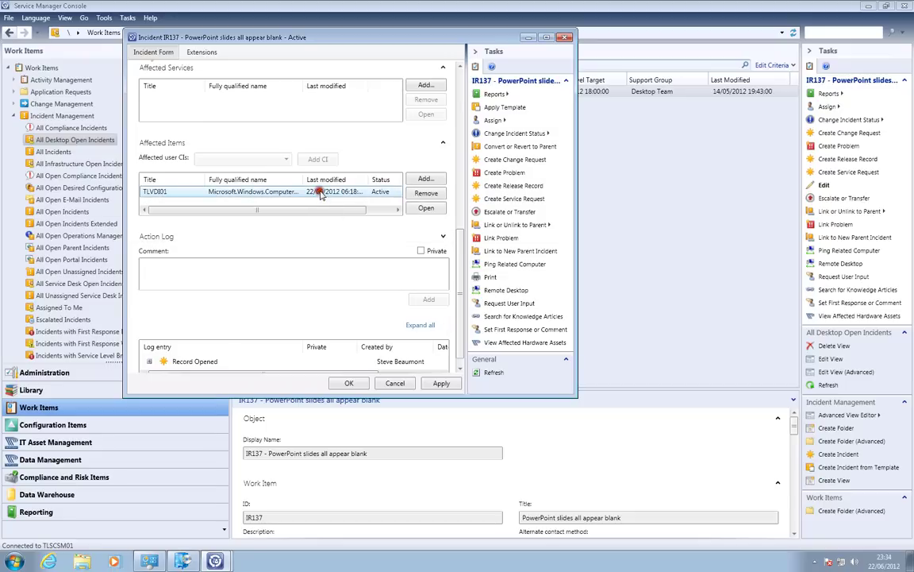
left_click(494, 264)
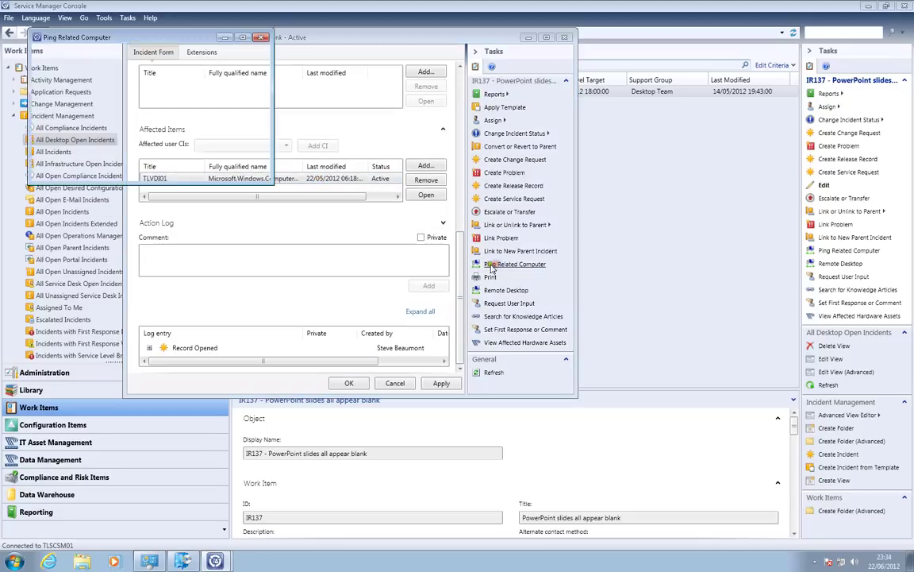
left_click(180, 168)
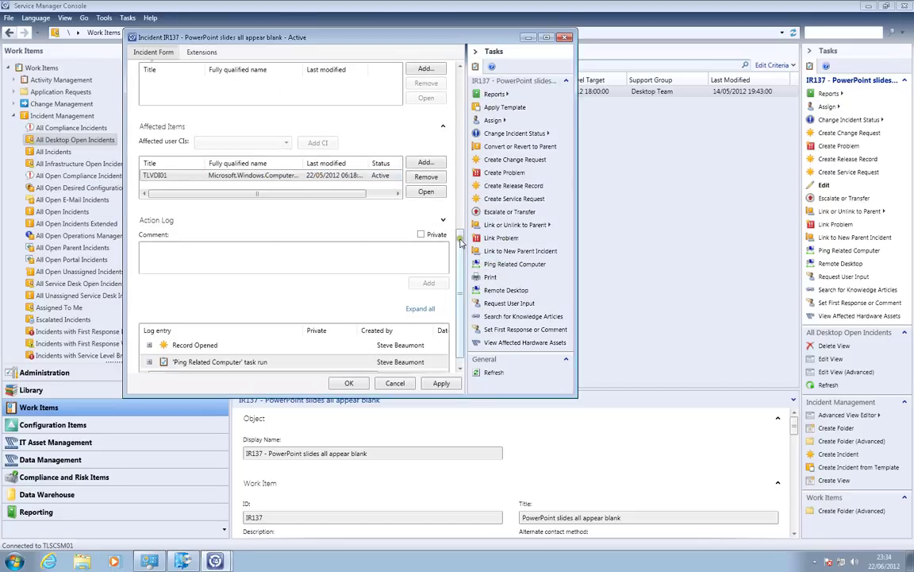
scroll(460, 243, "down", 1)
left_click(149, 349)
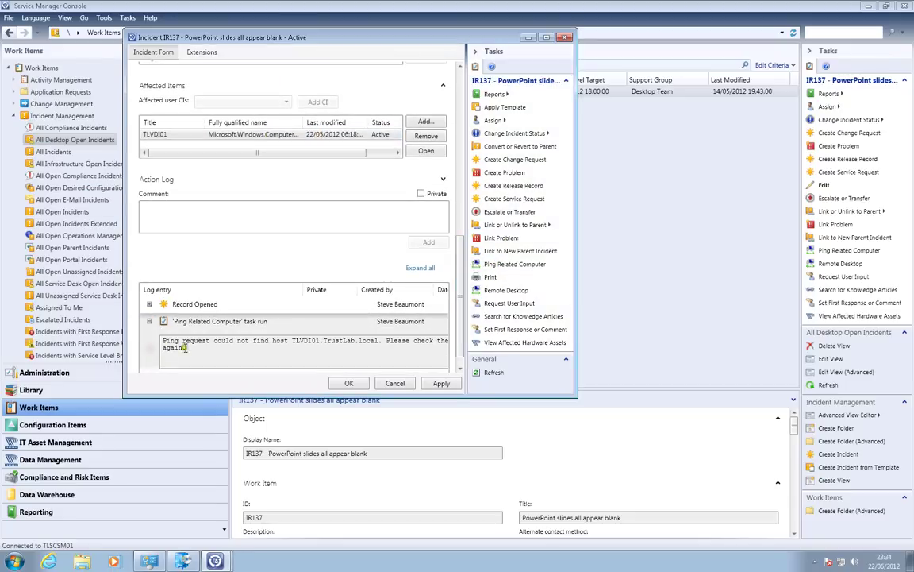
- Run the Remote Desktop task against the incident's related computer and close the incident form, discarding its changes
left_click(511, 290)
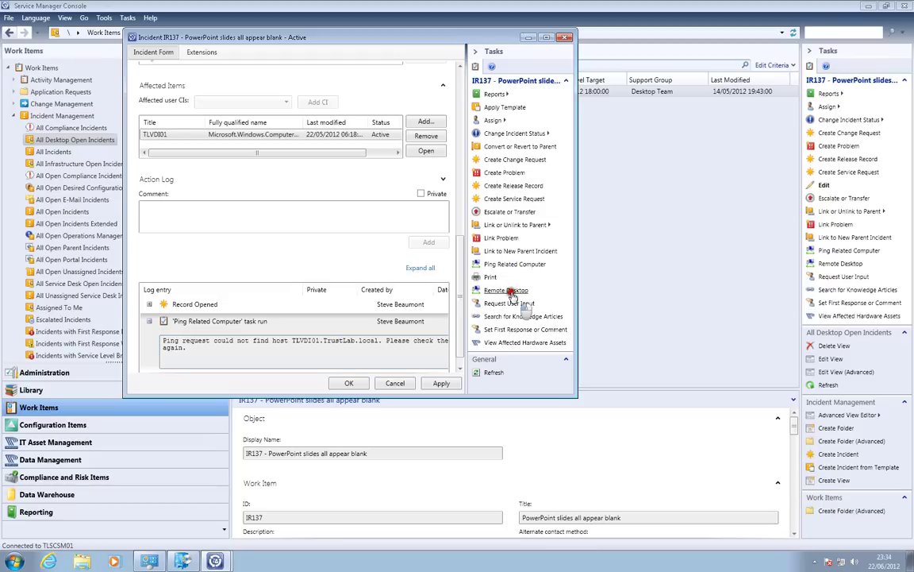
left_click(212, 185)
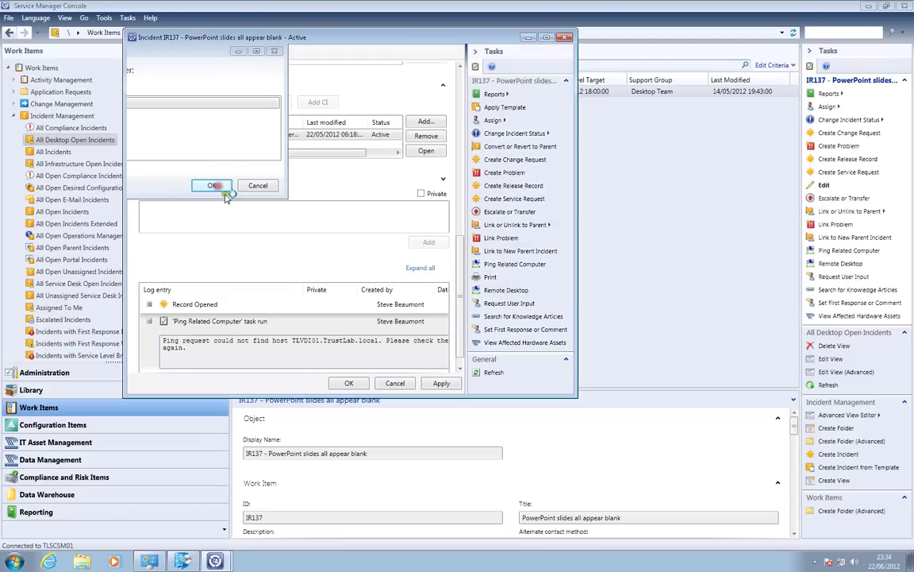
left_click(507, 359)
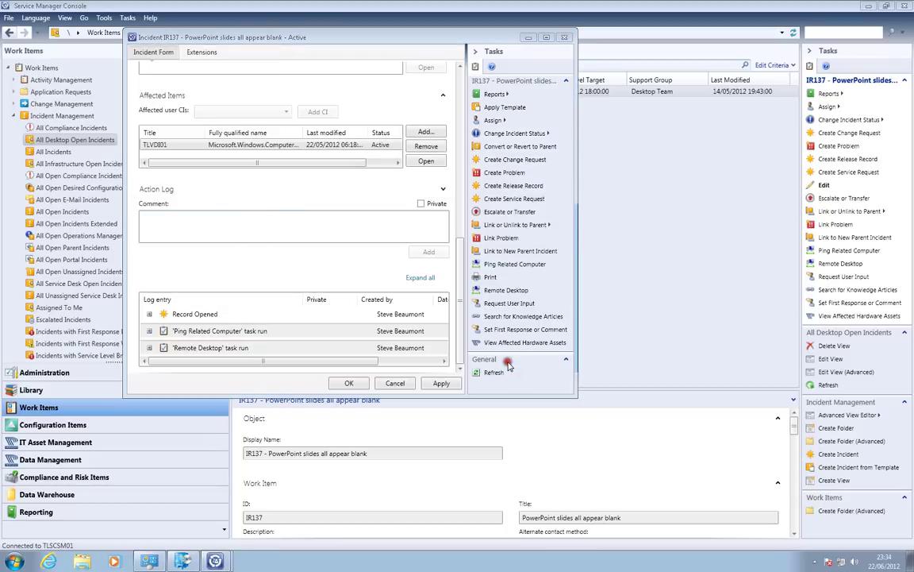
left_click(394, 383)
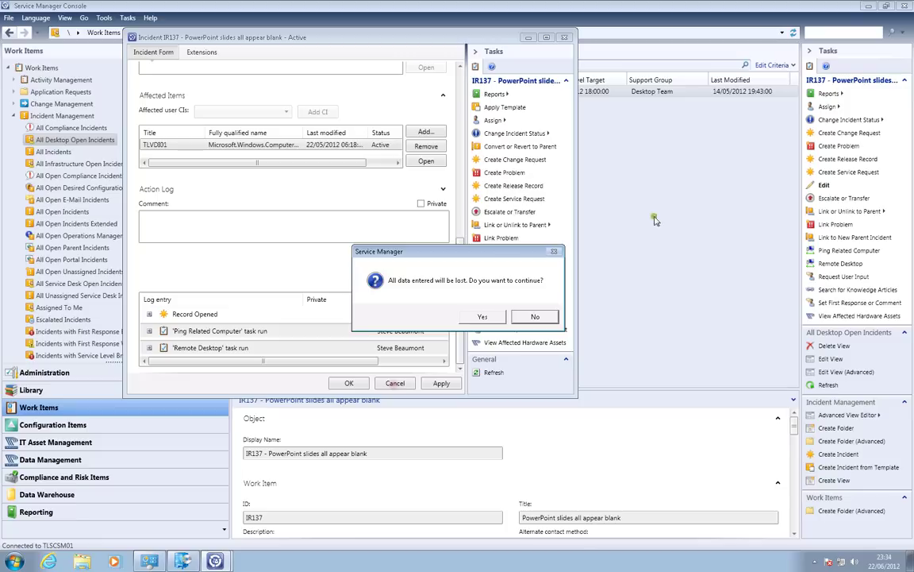
left_click(482, 317)
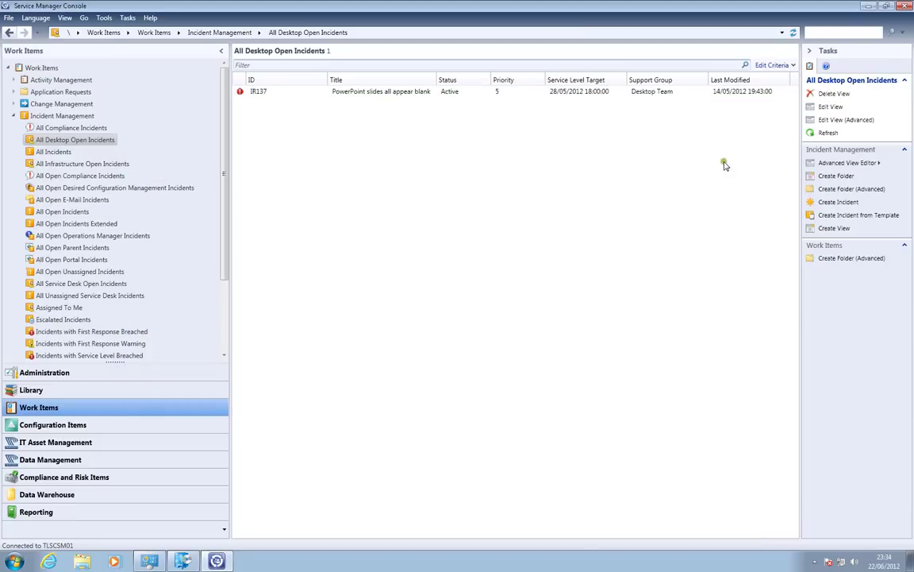